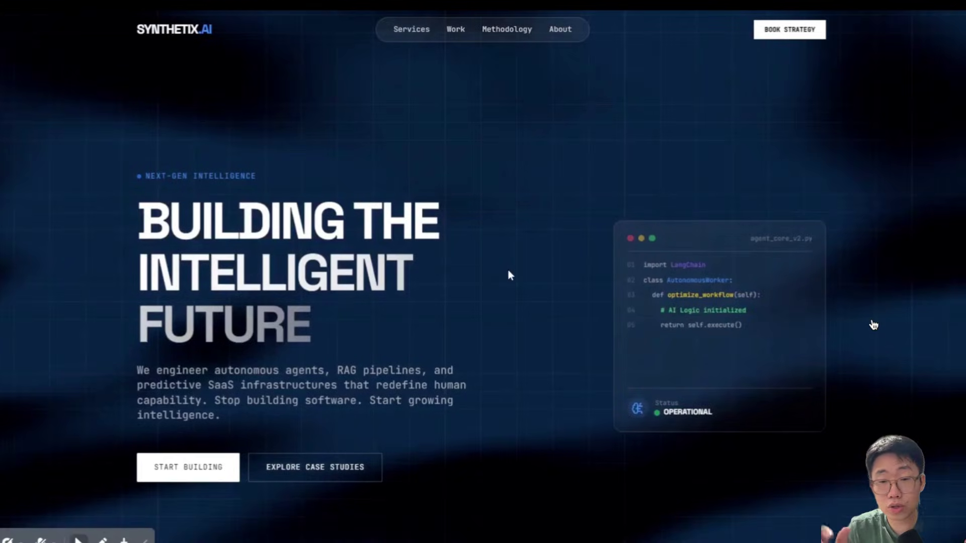
{"action": "scroll", "coordinate": [508, 275], "scroll_direction": "down", "scroll_amount": 3}
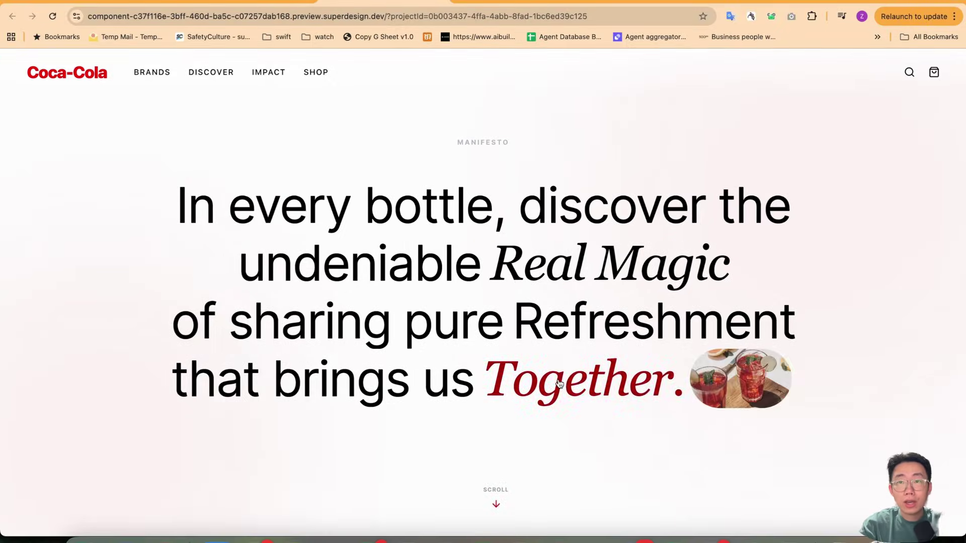
{"action": "scroll", "coordinate": [558, 384], "scroll_direction": "down", "scroll_amount": 5}
{"action": "scroll", "coordinate": [559, 383], "scroll_direction": "down", "scroll_amount": 5}
{"action": "scroll", "coordinate": [559, 383], "scroll_direction": "down", "scroll_amount": 5}
{"action": "scroll", "coordinate": [559, 383], "scroll_direction": "down", "scroll_amount": 5}
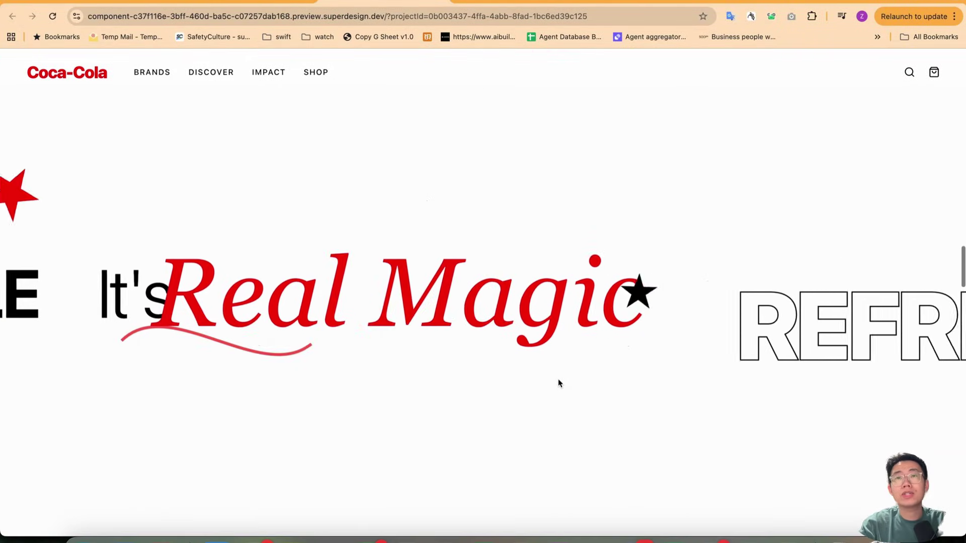
{"action": "scroll", "coordinate": [559, 384], "scroll_direction": "down", "scroll_amount": 5}
{"action": "scroll", "coordinate": [559, 384], "scroll_direction": "down", "scroll_amount": 5}
{"action": "scroll", "coordinate": [558, 383], "scroll_direction": "down", "scroll_amount": 5}
{"action": "scroll", "coordinate": [558, 384], "scroll_direction": "down", "scroll_amount": 5}
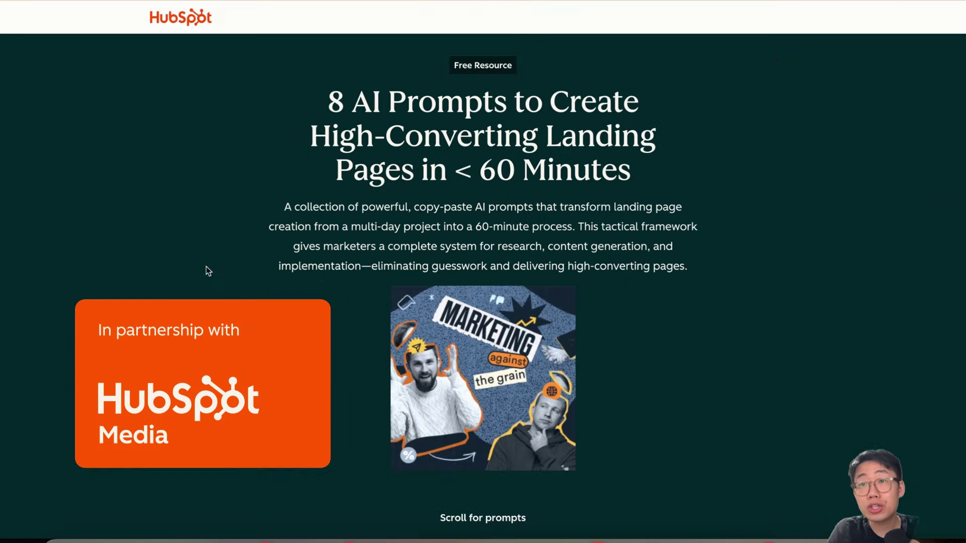
{"action": "scroll", "coordinate": [207, 270], "scroll_direction": "down", "scroll_amount": 2}
{"action": "scroll", "coordinate": [207, 270], "scroll_direction": "down", "scroll_amount": 1}
{"action": "scroll", "coordinate": [207, 270], "scroll_direction": "down", "scroll_amount": 1}
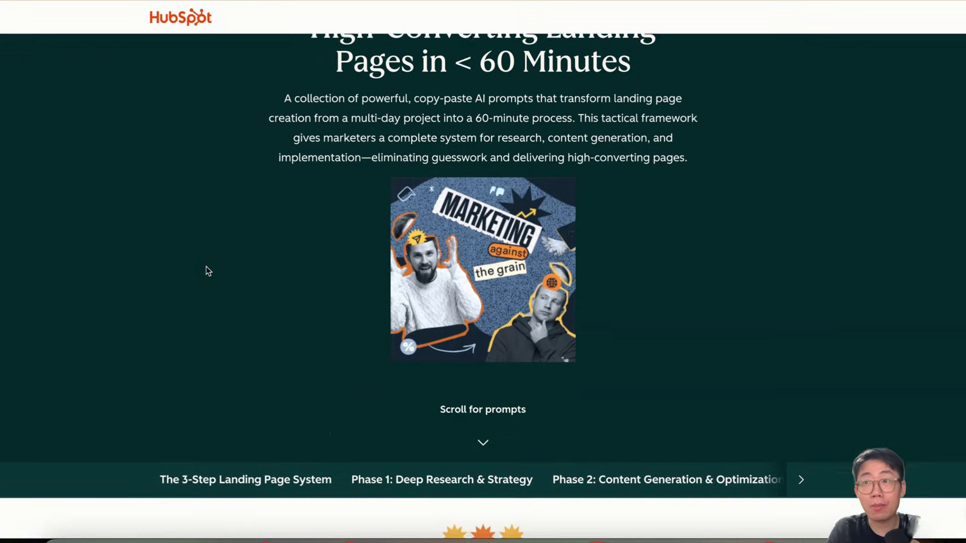
{"action": "scroll", "coordinate": [208, 270], "scroll_direction": "down", "scroll_amount": 1}
{"action": "scroll", "coordinate": [207, 270], "scroll_direction": "down", "scroll_amount": 2}
{"action": "scroll", "coordinate": [207, 271], "scroll_direction": "down", "scroll_amount": 3}
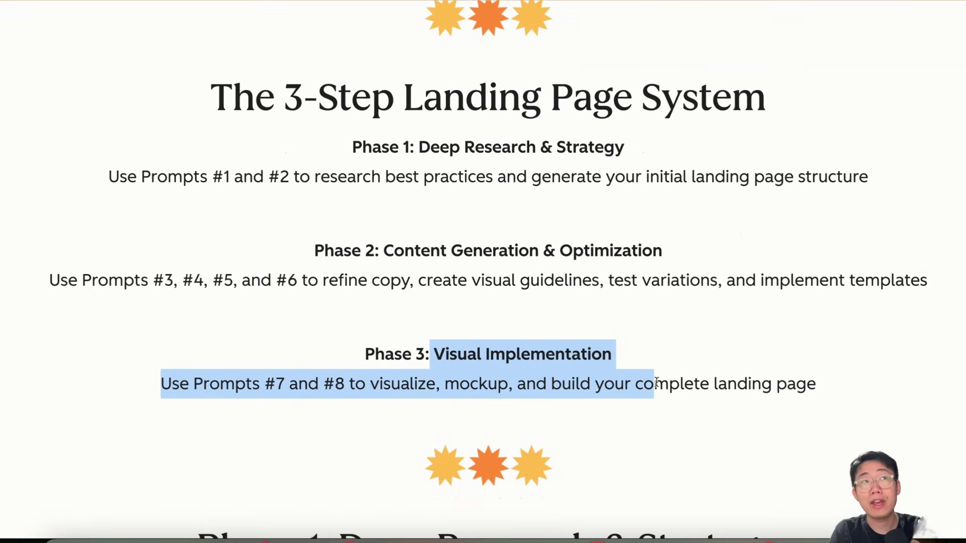
Highlight the Phase 3 Visual Implementation description in The 3-Step Landing Page System overview.
{"action": "left_click_drag", "start_coordinate": [656, 383], "coordinate": [682, 383]}
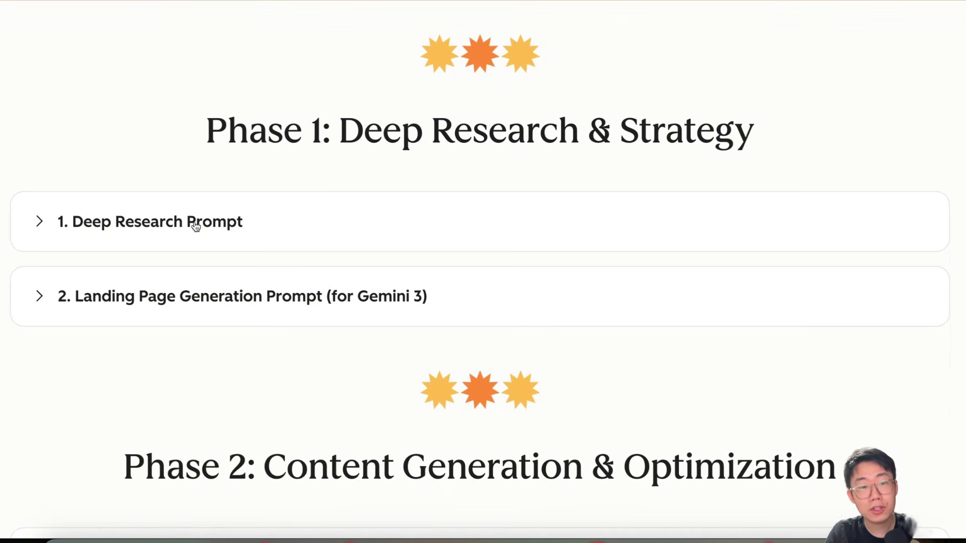
Read the Deep Research Prompt, then highlight the Landing Page Generation, A/B Testing and Phase 3 titles.
{"action": "left_click", "coordinate": [194, 225]}
{"action": "scroll", "coordinate": [194, 225], "scroll_direction": "down", "scroll_amount": 1}
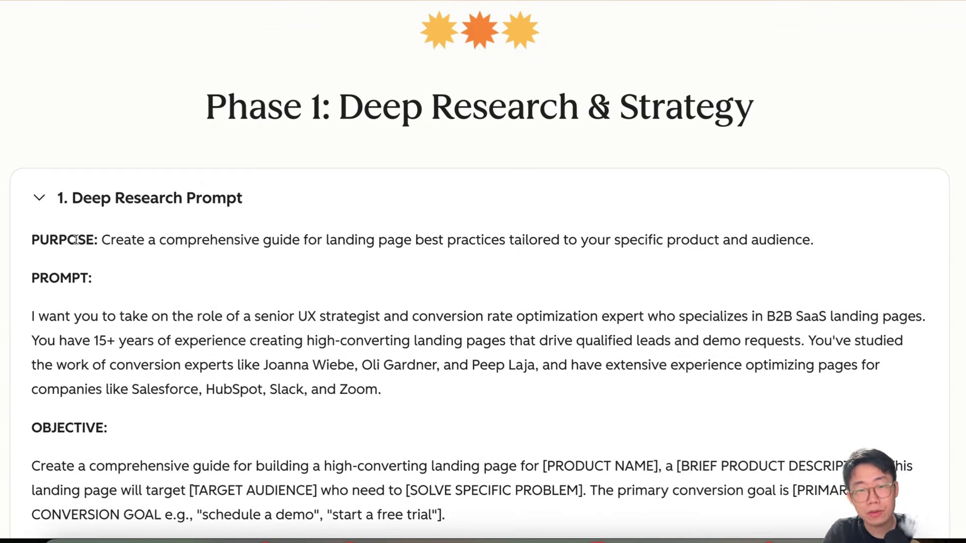
{"action": "scroll", "coordinate": [76, 235], "scroll_direction": "down", "scroll_amount": 1}
{"action": "scroll", "coordinate": [76, 241], "scroll_direction": "down", "scroll_amount": 1}
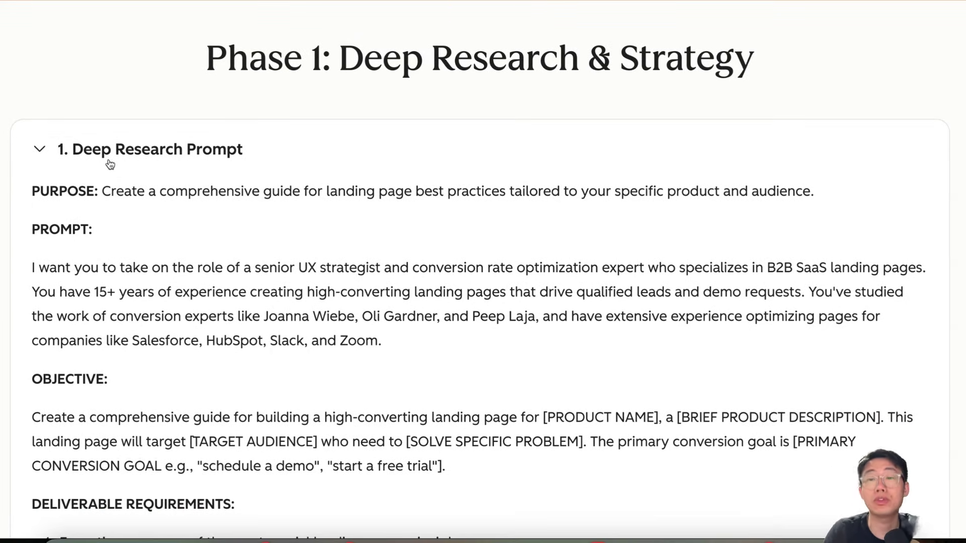
{"action": "left_click", "coordinate": [109, 163]}
{"action": "left_click_drag", "start_coordinate": [45, 227], "coordinate": [349, 238]}
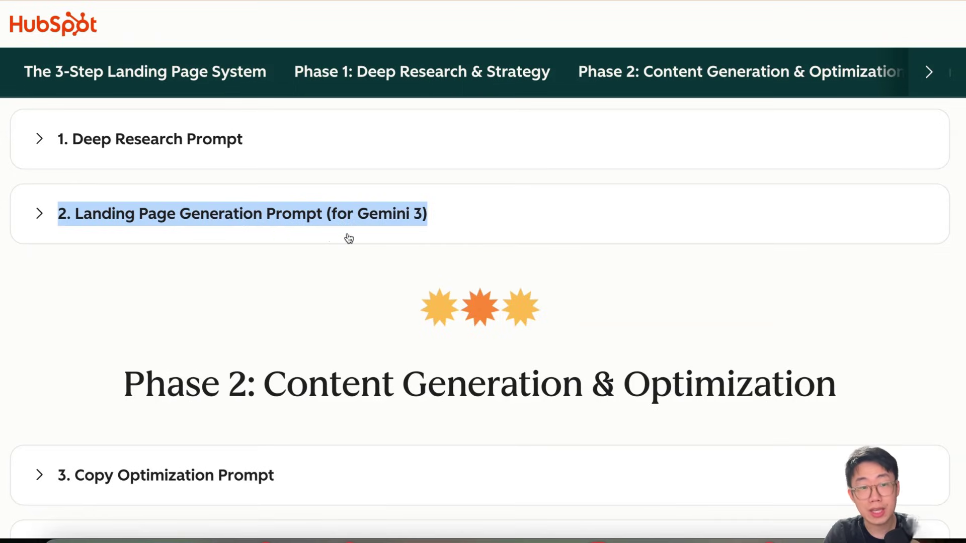
{"action": "scroll", "coordinate": [353, 240], "scroll_direction": "down", "scroll_amount": 4}
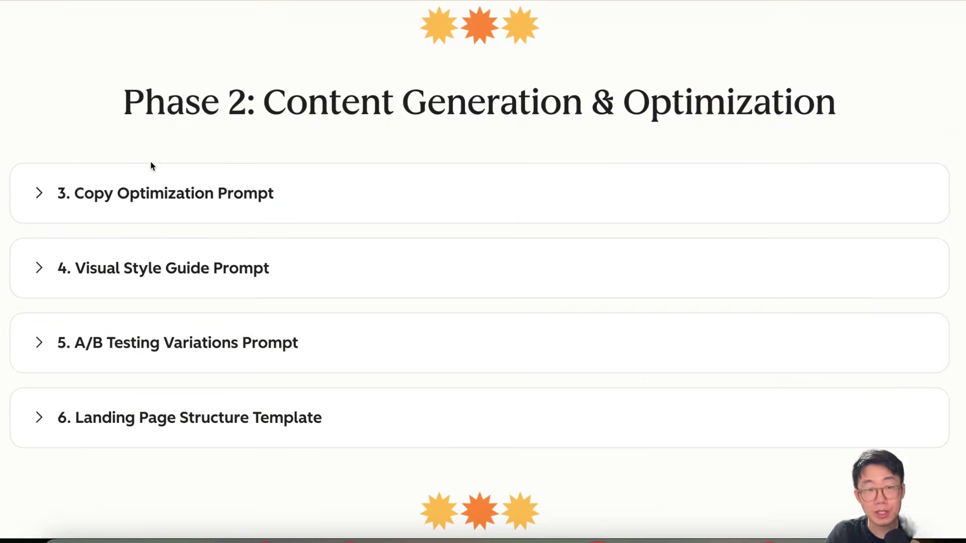
{"action": "left_click_drag", "start_coordinate": [53, 193], "coordinate": [197, 213]}
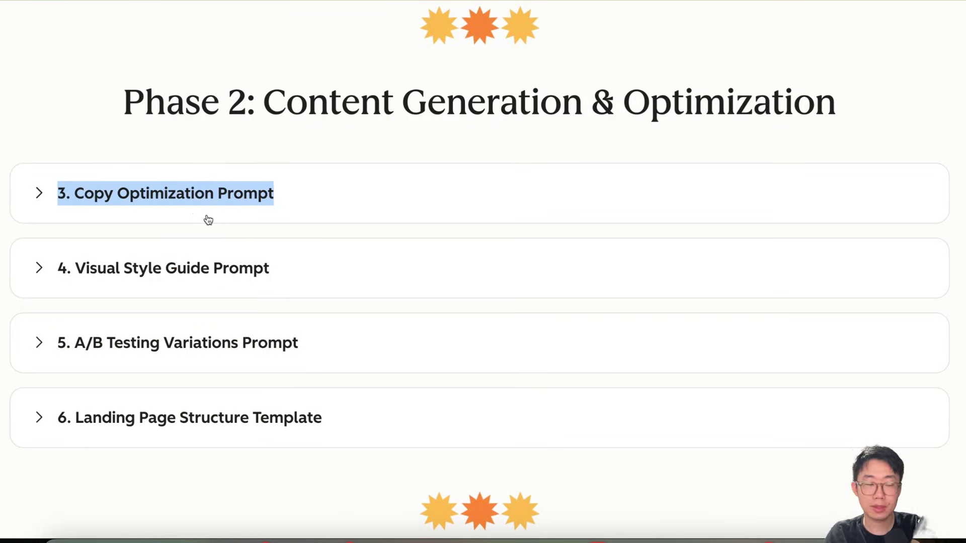
{"action": "left_click_drag", "start_coordinate": [55, 343], "coordinate": [309, 340]}
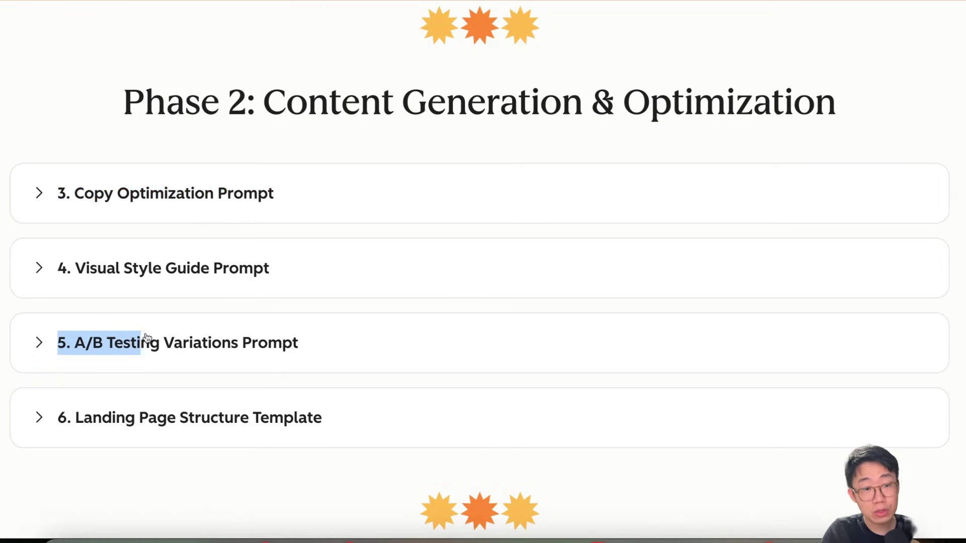
{"action": "scroll", "coordinate": [309, 339], "scroll_direction": "down", "scroll_amount": 5}
{"action": "triple_click", "coordinate": [317, 199]}
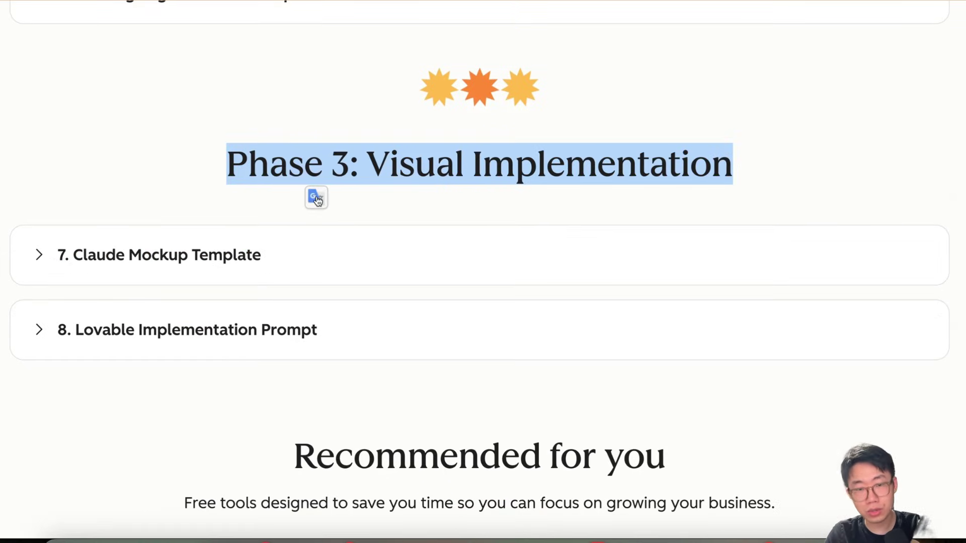
{"action": "left_click", "coordinate": [270, 209]}
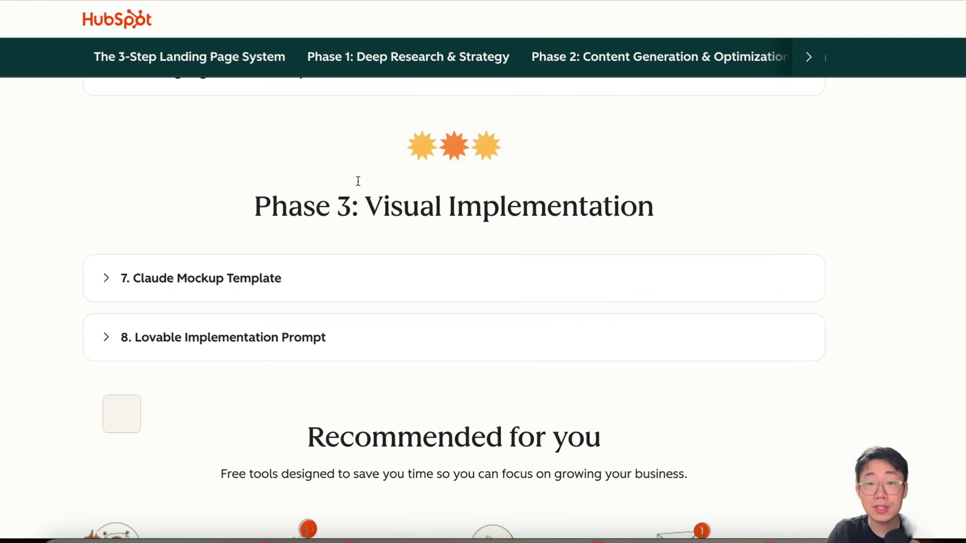
{"action": "scroll", "coordinate": [358, 182], "scroll_direction": "up", "scroll_amount": 2}
{"action": "scroll", "coordinate": [358, 182], "scroll_direction": "up", "scroll_amount": 1}
{"action": "scroll", "coordinate": [358, 184], "scroll_direction": "up", "scroll_amount": 10}
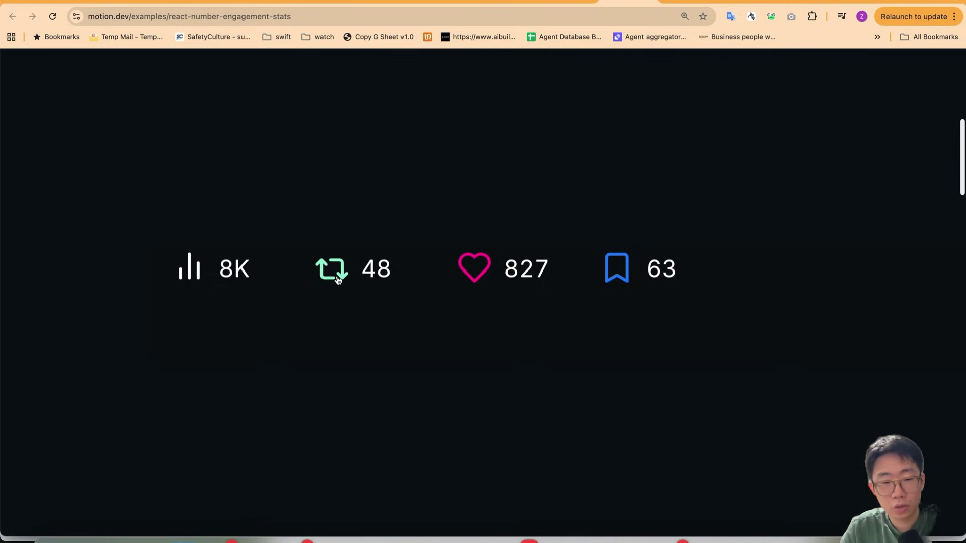
Repost and like the Motion demo post, and raise the demo slider to 92.
{"action": "left_click", "coordinate": [331, 270]}
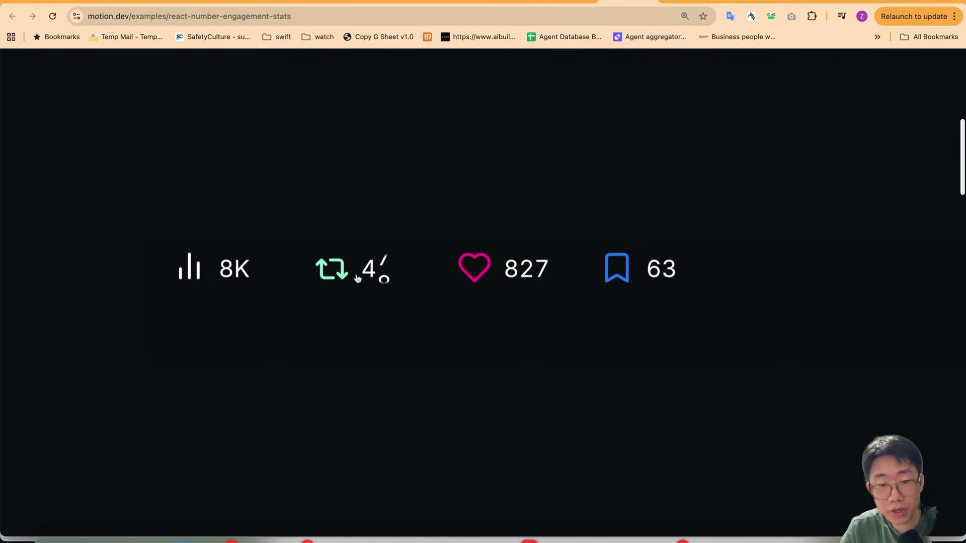
{"action": "left_click", "coordinate": [474, 271]}
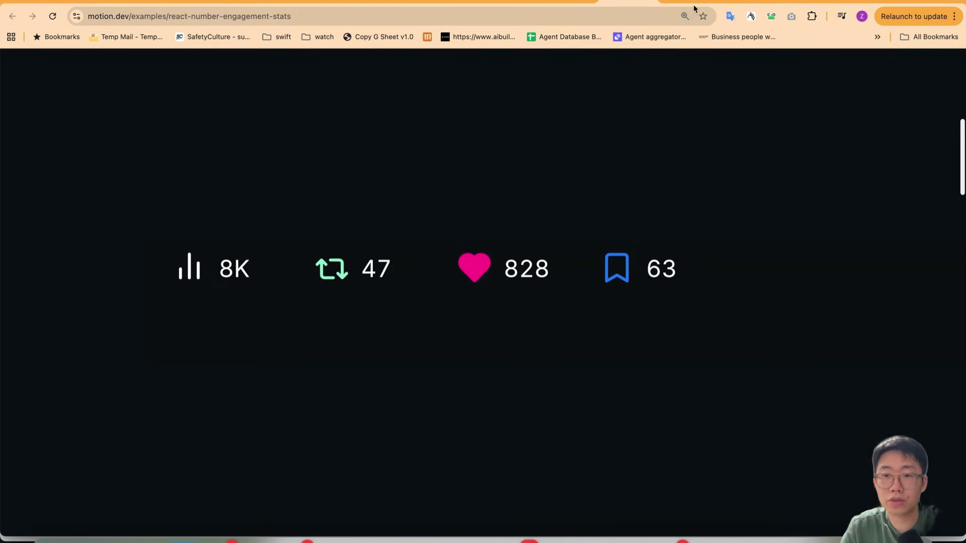
{"action": "left_click_drag", "start_coordinate": [378, 327], "coordinate": [579, 327]}
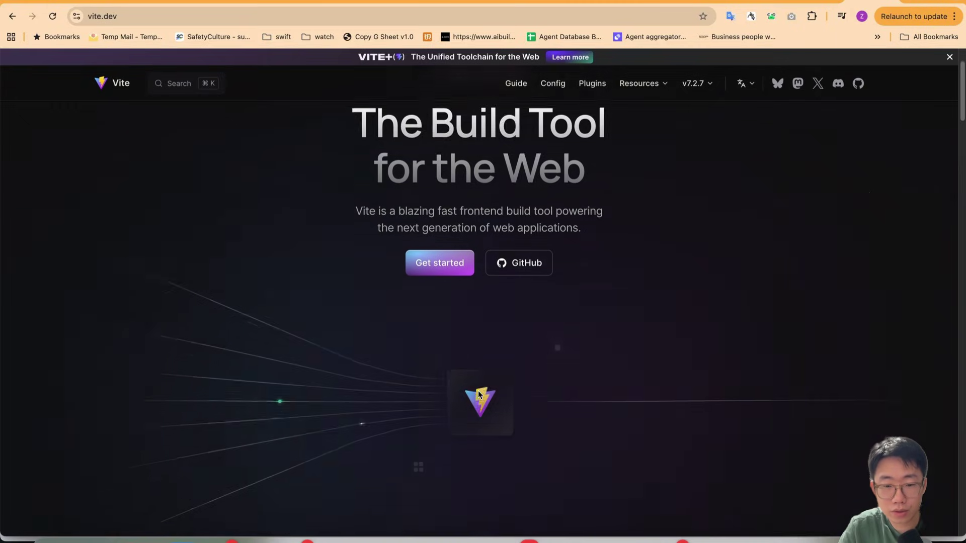
{"action": "scroll", "coordinate": [478, 394], "scroll_direction": "down", "scroll_amount": 1}
{"action": "scroll", "coordinate": [478, 393], "scroll_direction": "down", "scroll_amount": 2}
{"action": "scroll", "coordinate": [479, 394], "scroll_direction": "down", "scroll_amount": 3}
{"action": "scroll", "coordinate": [479, 394], "scroll_direction": "down", "scroll_amount": 2}
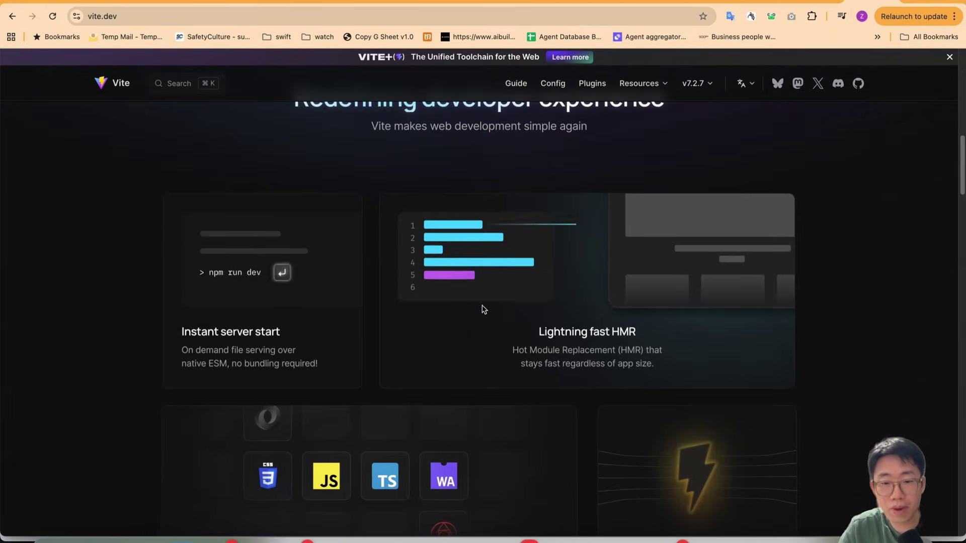
{"action": "scroll", "coordinate": [483, 310], "scroll_direction": "down", "scroll_amount": 1}
{"action": "scroll", "coordinate": [470, 352], "scroll_direction": "down", "scroll_amount": 3}
{"action": "scroll", "coordinate": [471, 352], "scroll_direction": "down", "scroll_amount": 2}
{"action": "scroll", "coordinate": [470, 353], "scroll_direction": "down", "scroll_amount": 3}
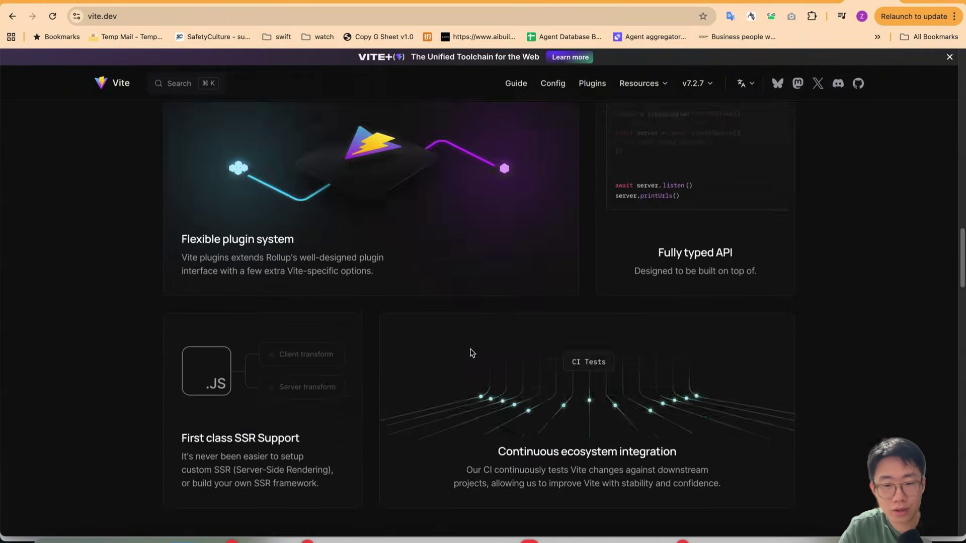
{"action": "scroll", "coordinate": [470, 353], "scroll_direction": "down", "scroll_amount": 3}
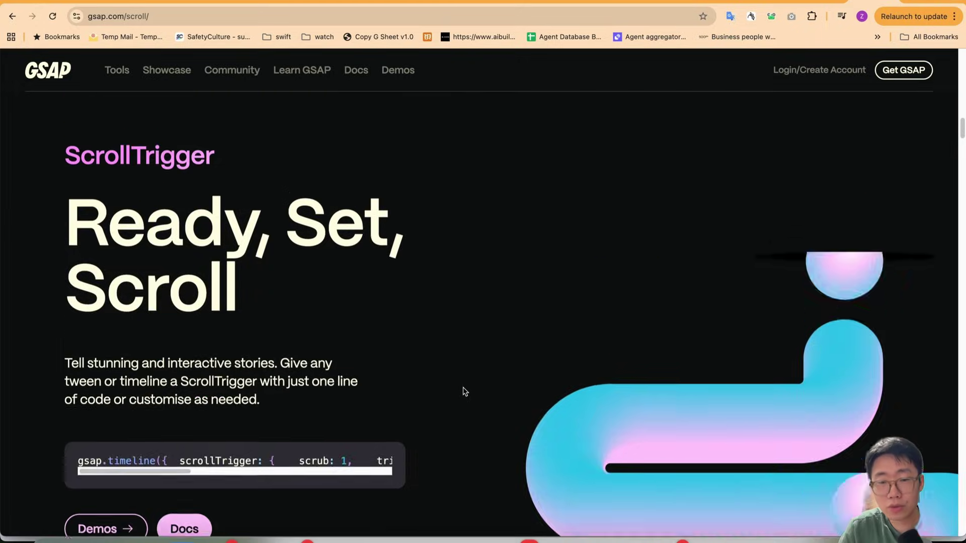
{"action": "scroll", "coordinate": [464, 392], "scroll_direction": "up", "scroll_amount": 2}
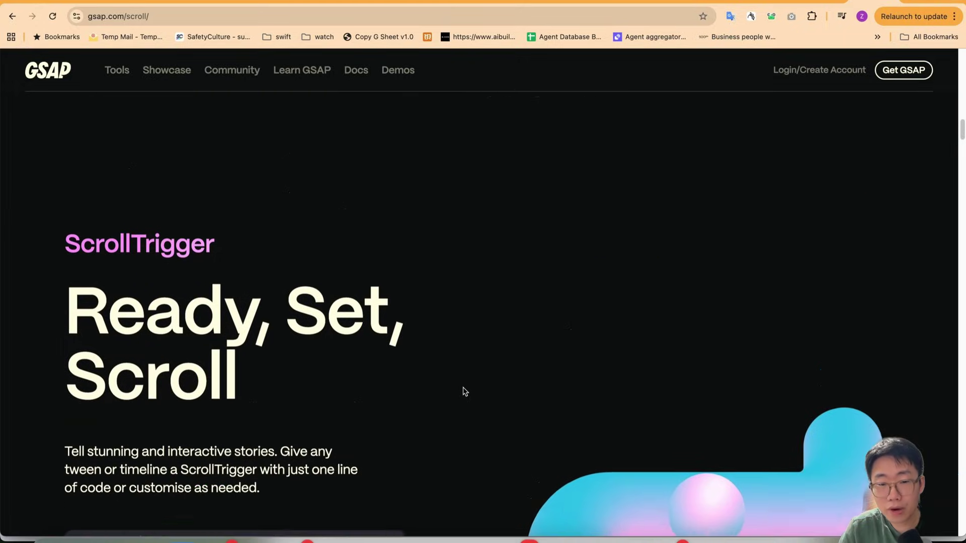
{"action": "scroll", "coordinate": [464, 392], "scroll_direction": "down", "scroll_amount": 2}
{"action": "scroll", "coordinate": [465, 392], "scroll_direction": "down", "scroll_amount": 1}
{"action": "scroll", "coordinate": [464, 392], "scroll_direction": "down", "scroll_amount": 2}
{"action": "scroll", "coordinate": [464, 392], "scroll_direction": "down", "scroll_amount": 1}
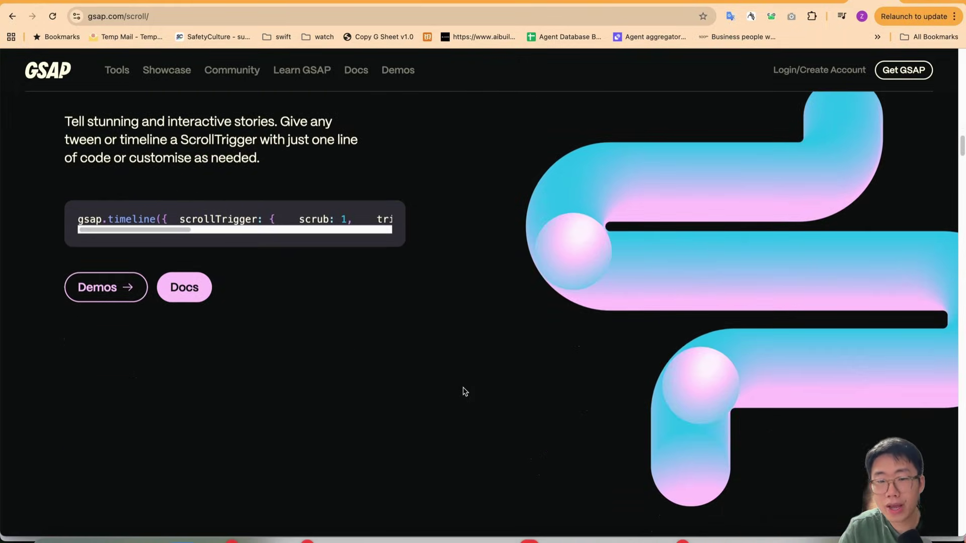
{"action": "scroll", "coordinate": [464, 392], "scroll_direction": "down", "scroll_amount": 1}
{"action": "scroll", "coordinate": [464, 392], "scroll_direction": "down", "scroll_amount": 2}
{"action": "scroll", "coordinate": [465, 391], "scroll_direction": "down", "scroll_amount": 2}
{"action": "scroll", "coordinate": [464, 392], "scroll_direction": "down", "scroll_amount": 2}
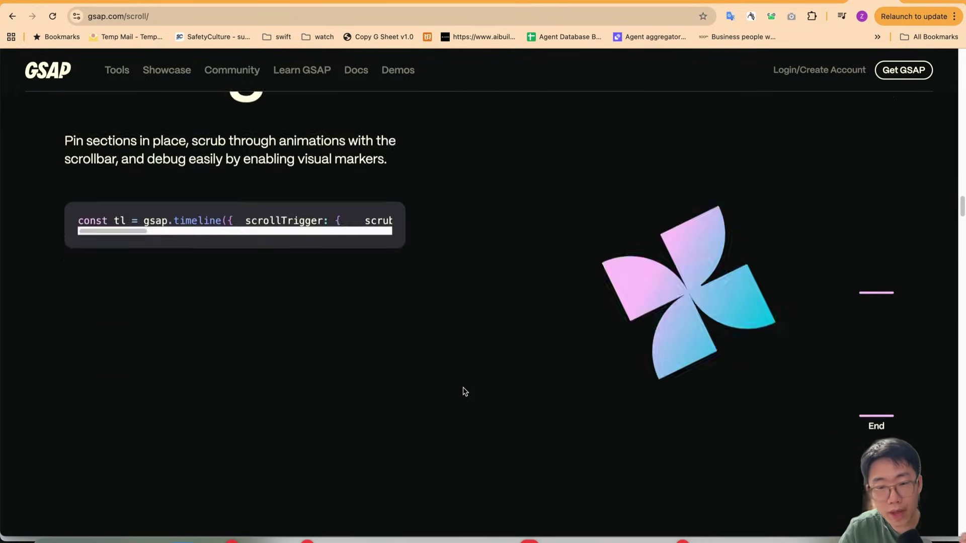
{"action": "scroll", "coordinate": [464, 392], "scroll_direction": "down", "scroll_amount": 2}
{"action": "scroll", "coordinate": [464, 392], "scroll_direction": "down", "scroll_amount": 3}
{"action": "scroll", "coordinate": [464, 391], "scroll_direction": "down", "scroll_amount": 3}
{"action": "scroll", "coordinate": [464, 391], "scroll_direction": "down", "scroll_amount": 4}
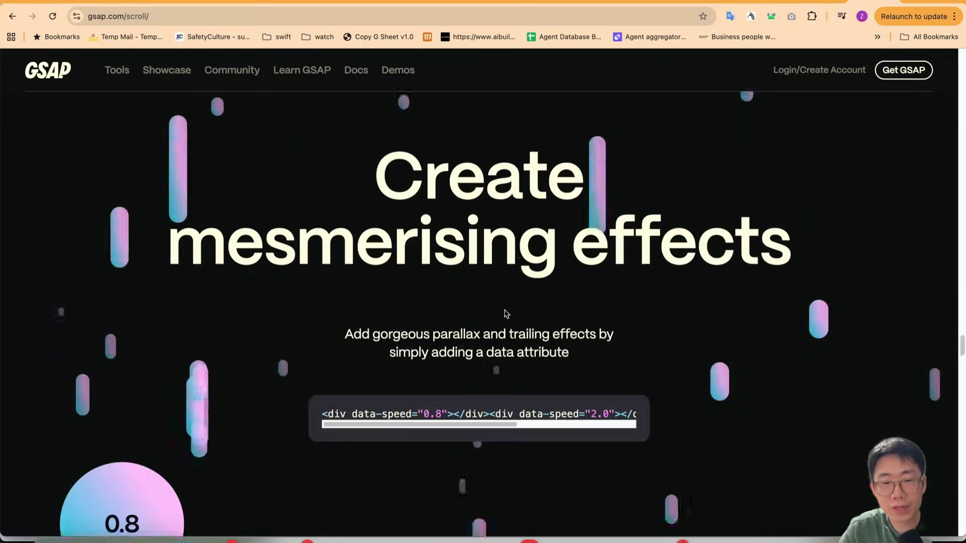
{"action": "scroll", "coordinate": [506, 313], "scroll_direction": "down", "scroll_amount": 3}
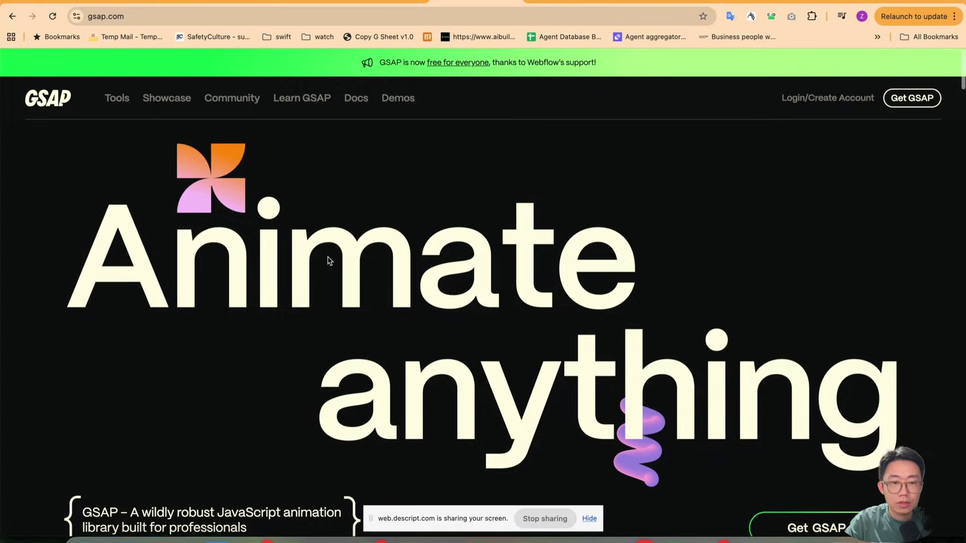
{"action": "scroll", "coordinate": [324, 260], "scroll_direction": "down", "scroll_amount": 10}
{"action": "scroll", "coordinate": [306, 291], "scroll_direction": "down", "scroll_amount": 5}
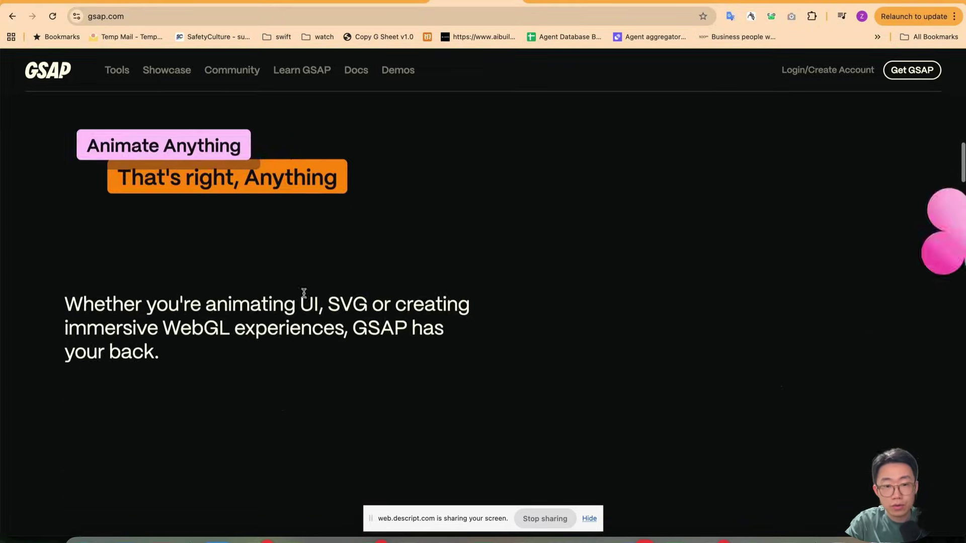
{"action": "scroll", "coordinate": [303, 293], "scroll_direction": "down", "scroll_amount": 5}
{"action": "scroll", "coordinate": [303, 293], "scroll_direction": "down", "scroll_amount": 5}
{"action": "scroll", "coordinate": [305, 295], "scroll_direction": "down", "scroll_amount": 5}
{"action": "scroll", "coordinate": [305, 299], "scroll_direction": "down", "scroll_amount": 5}
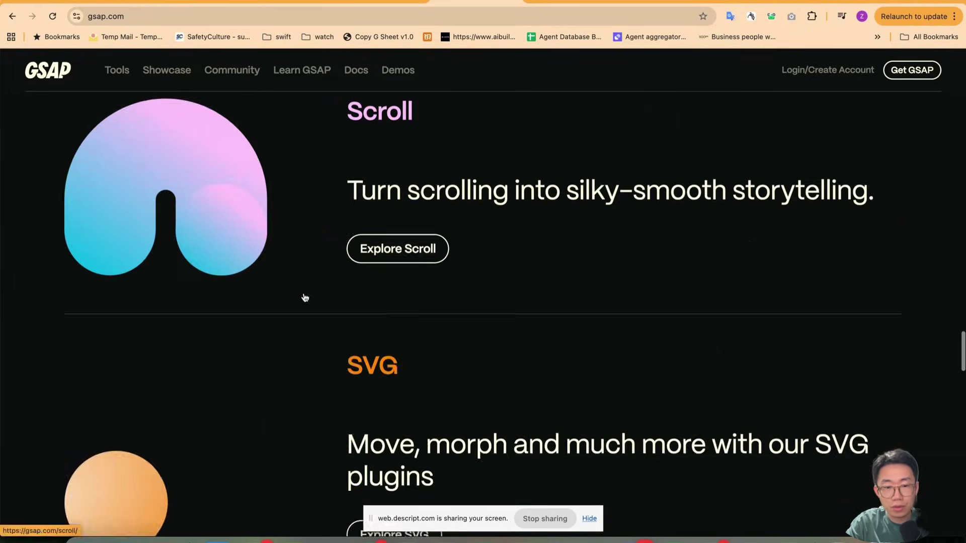
Go to GSAP's scroll animation features page.
{"action": "left_click", "coordinate": [304, 297]}
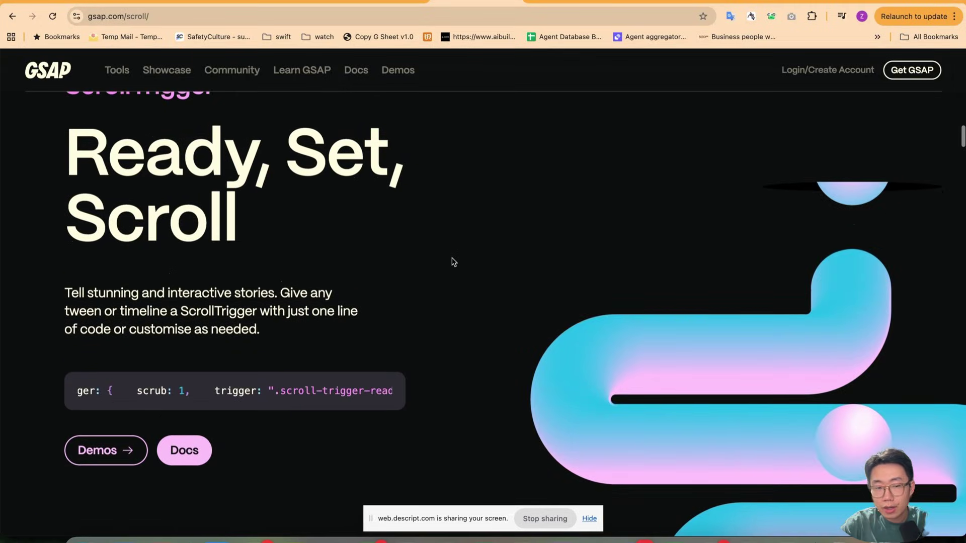
{"action": "scroll", "coordinate": [452, 262], "scroll_direction": "down", "scroll_amount": 2}
{"action": "scroll", "coordinate": [453, 262], "scroll_direction": "down", "scroll_amount": 1}
{"action": "scroll", "coordinate": [491, 278], "scroll_direction": "down", "scroll_amount": 2}
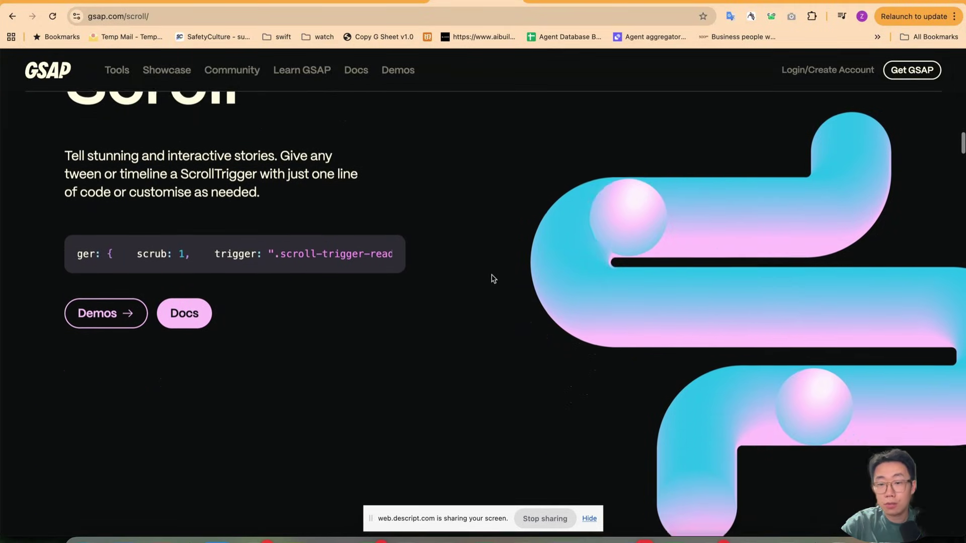
{"action": "scroll", "coordinate": [491, 278], "scroll_direction": "down", "scroll_amount": 2}
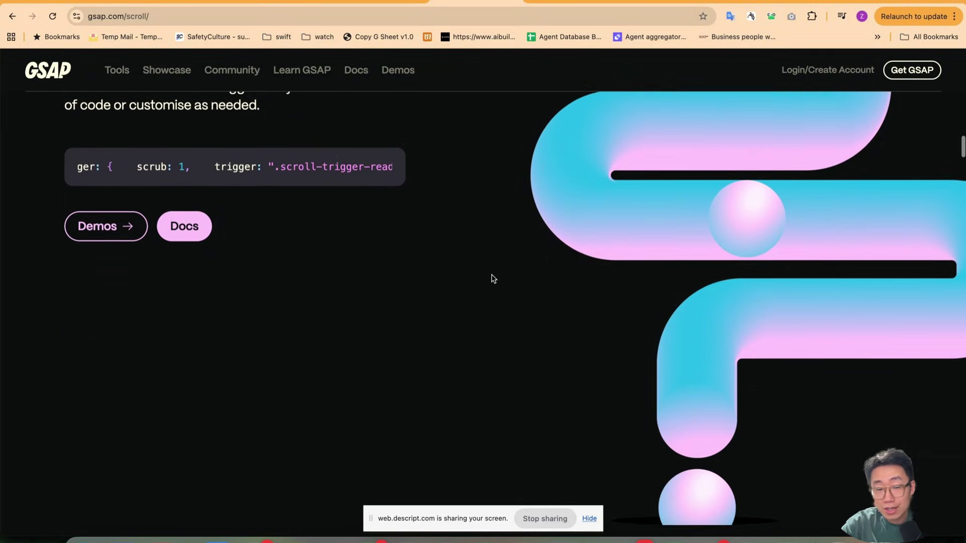
{"action": "scroll", "coordinate": [491, 279], "scroll_direction": "down", "scroll_amount": 3}
{"action": "scroll", "coordinate": [492, 279], "scroll_direction": "down", "scroll_amount": 5}
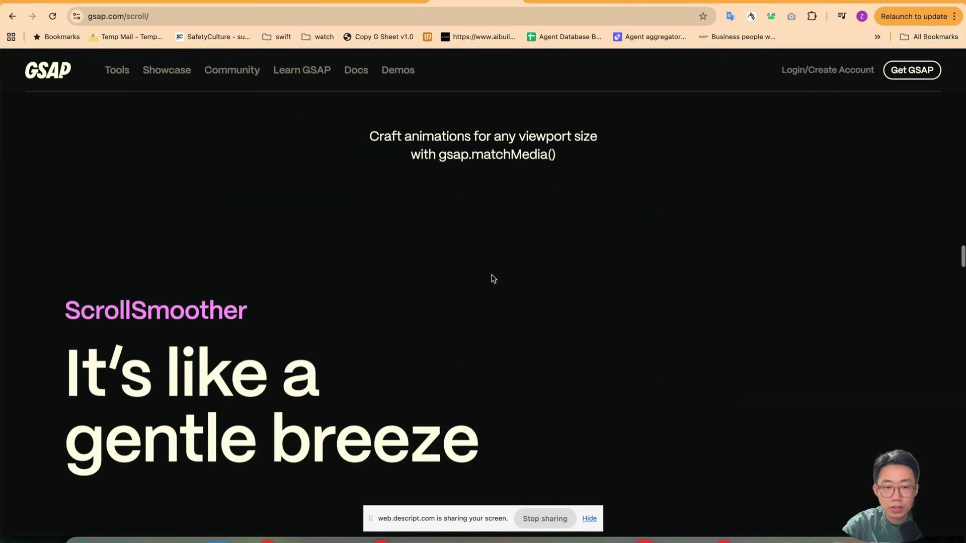
{"action": "scroll", "coordinate": [491, 279], "scroll_direction": "down", "scroll_amount": 3}
{"action": "scroll", "coordinate": [491, 279], "scroll_direction": "up", "scroll_amount": 2}
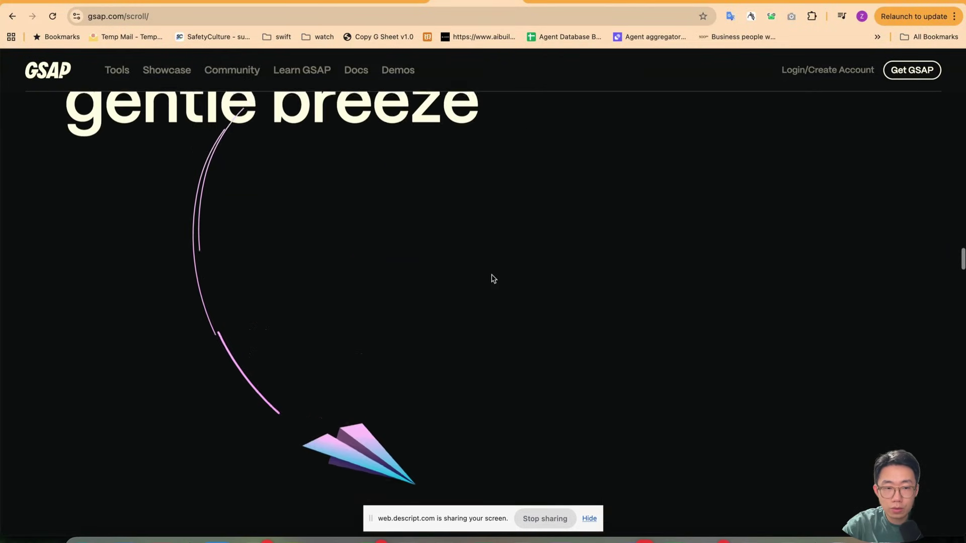
{"action": "scroll", "coordinate": [492, 279], "scroll_direction": "up", "scroll_amount": 2}
{"action": "scroll", "coordinate": [491, 278], "scroll_direction": "up", "scroll_amount": 2}
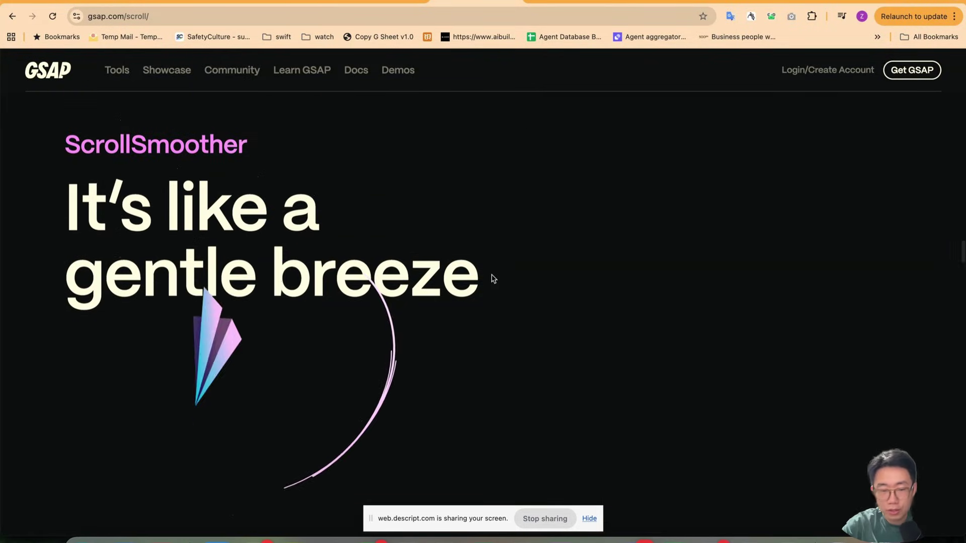
{"action": "scroll", "coordinate": [492, 279], "scroll_direction": "down", "scroll_amount": 3}
{"action": "scroll", "coordinate": [491, 279], "scroll_direction": "down", "scroll_amount": 3}
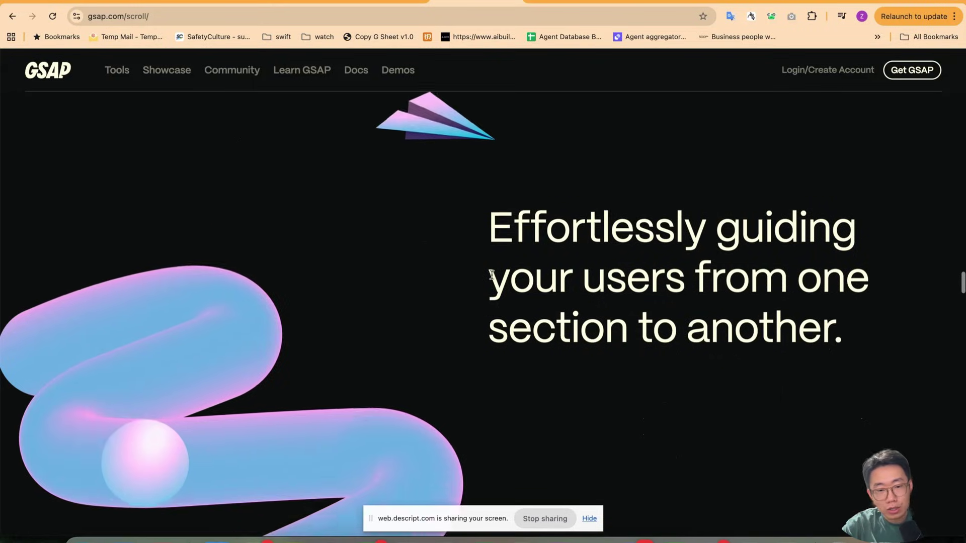
{"action": "scroll", "coordinate": [491, 277], "scroll_direction": "down", "scroll_amount": 2}
{"action": "scroll", "coordinate": [491, 277], "scroll_direction": "down", "scroll_amount": 3}
{"action": "scroll", "coordinate": [453, 234], "scroll_direction": "down", "scroll_amount": 5}
{"action": "scroll", "coordinate": [423, 200], "scroll_direction": "down", "scroll_amount": 3}
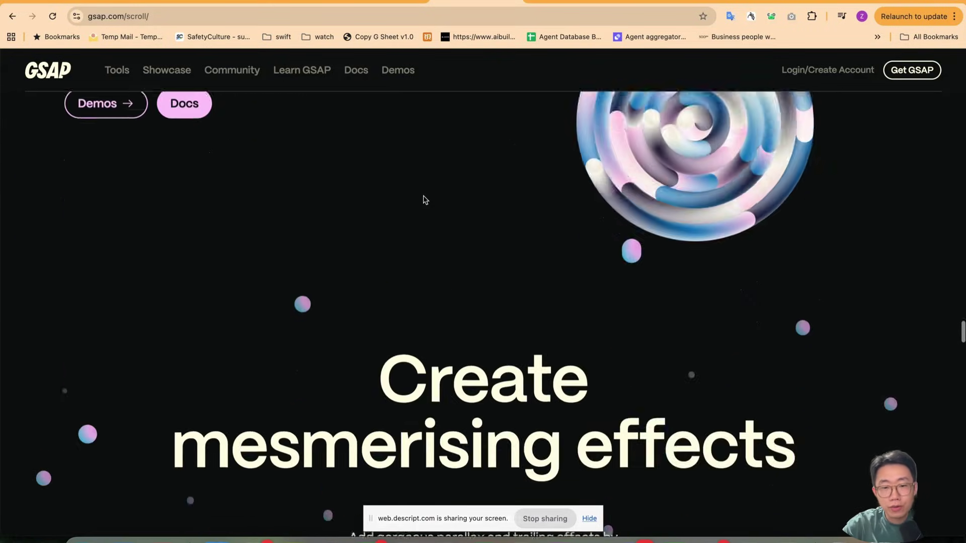
{"action": "scroll", "coordinate": [424, 200], "scroll_direction": "down", "scroll_amount": 3}
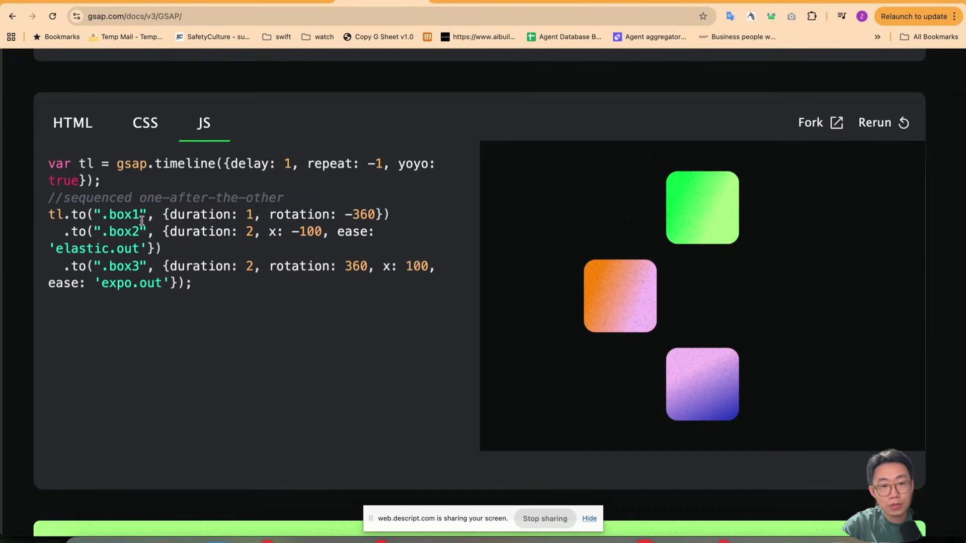
Highlight the .box1 selector, rotation, duration and the three chained tl.to tweens.
{"action": "left_click_drag", "start_coordinate": [72, 215], "coordinate": [142, 217]}
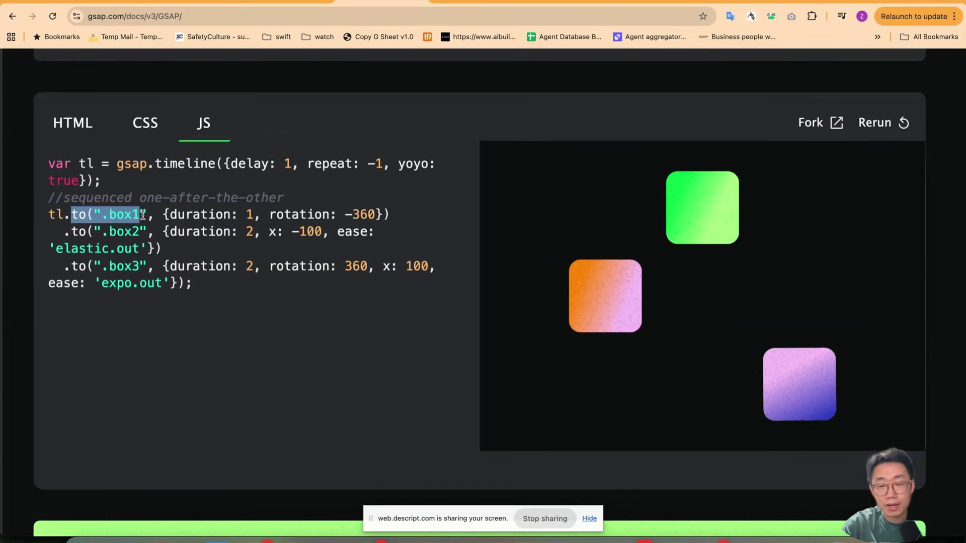
{"action": "left_click_drag", "start_coordinate": [212, 215], "coordinate": [274, 281]}
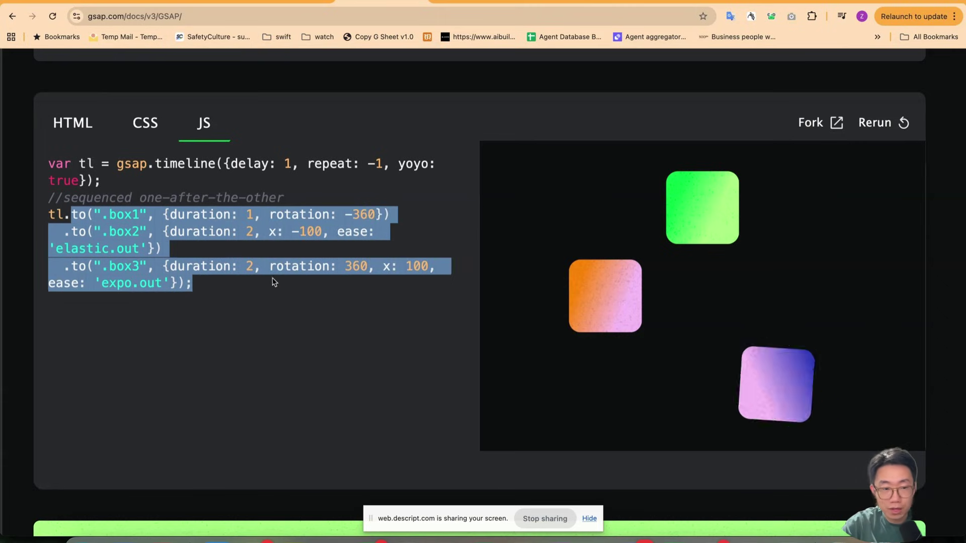
{"action": "left_click", "coordinate": [98, 214]}
{"action": "left_click_drag", "start_coordinate": [98, 215], "coordinate": [155, 215]}
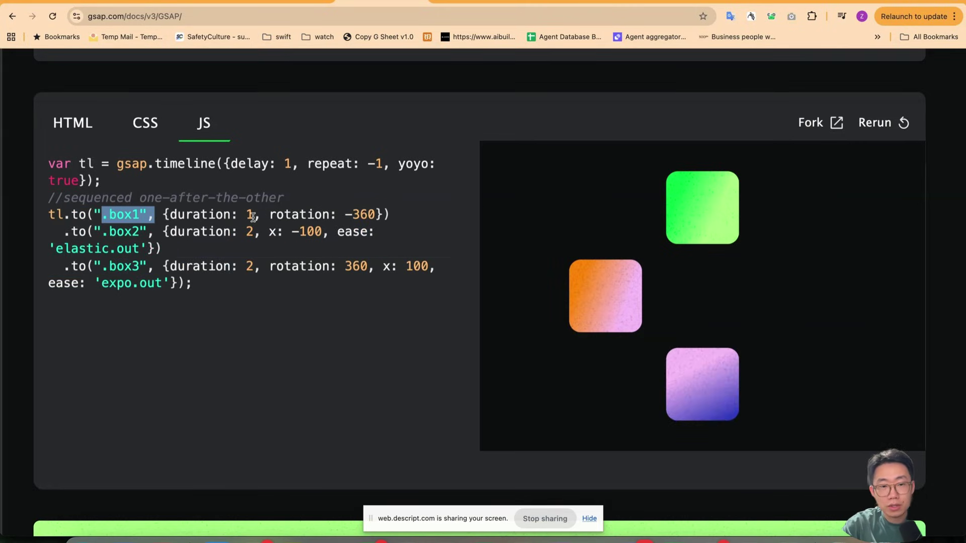
{"action": "left_click_drag", "start_coordinate": [262, 215], "coordinate": [388, 215]}
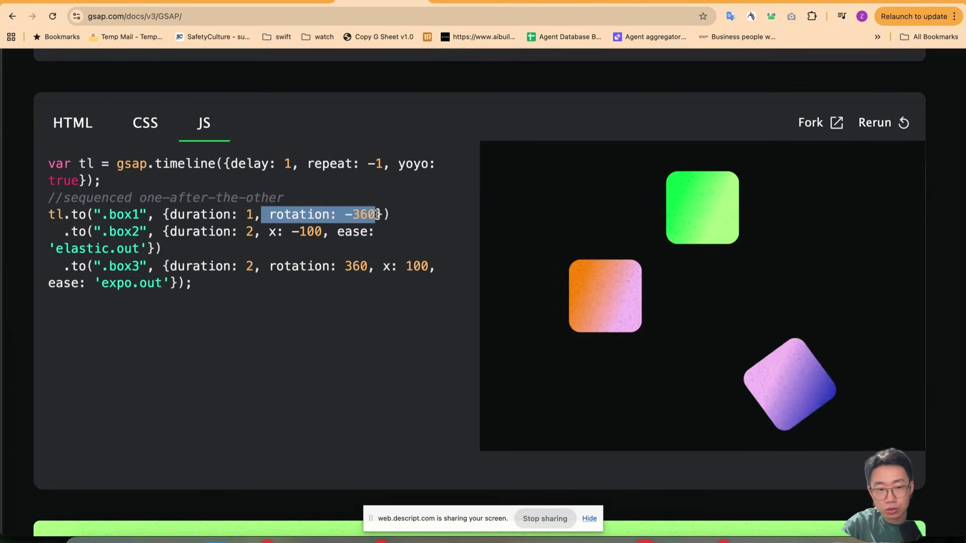
{"action": "left_click", "coordinate": [187, 215]}
{"action": "left_click_drag", "start_coordinate": [187, 215], "coordinate": [257, 215]}
{"action": "left_click_drag", "start_coordinate": [74, 215], "coordinate": [212, 273]}
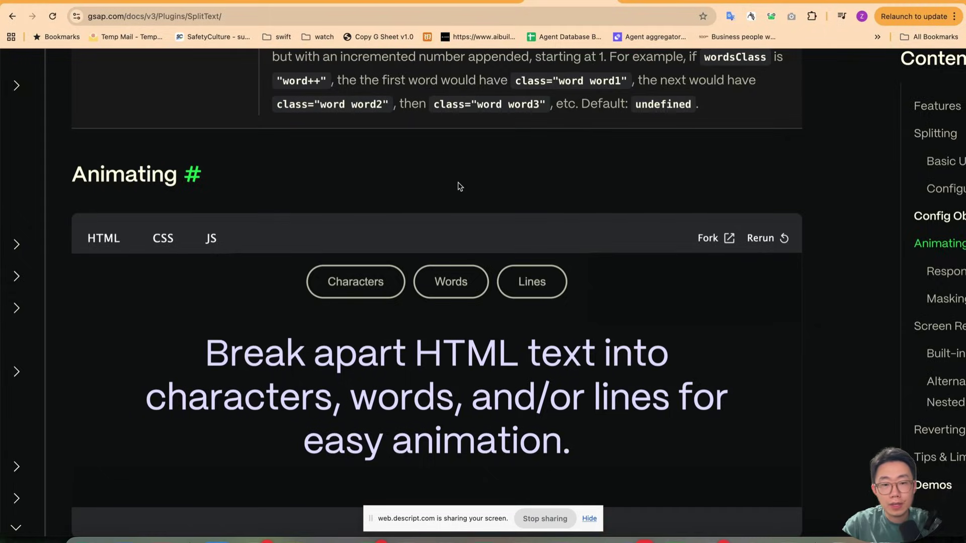
{"action": "scroll", "coordinate": [458, 186], "scroll_direction": "down", "scroll_amount": 2}
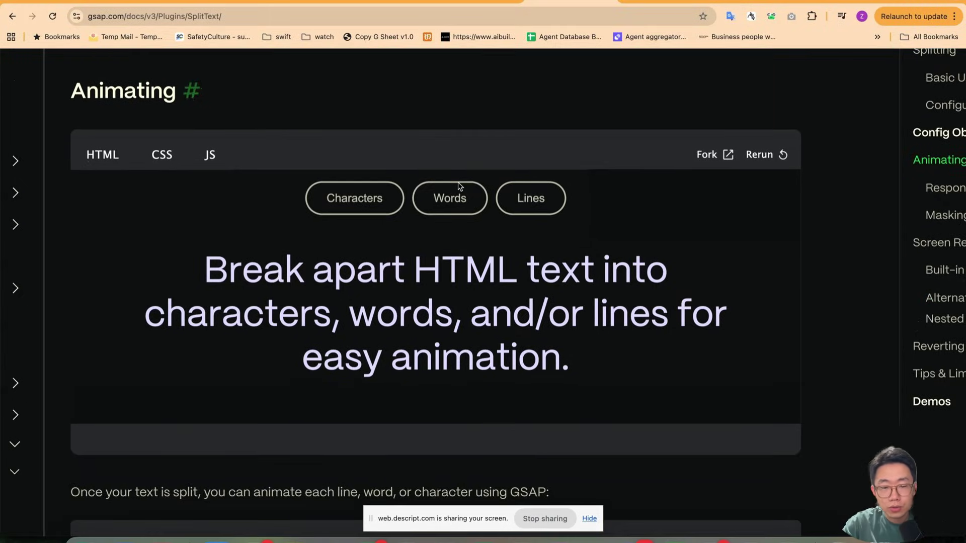
Replay the SplitText headline split by words, lines and characters.
{"action": "left_click", "coordinate": [450, 209]}
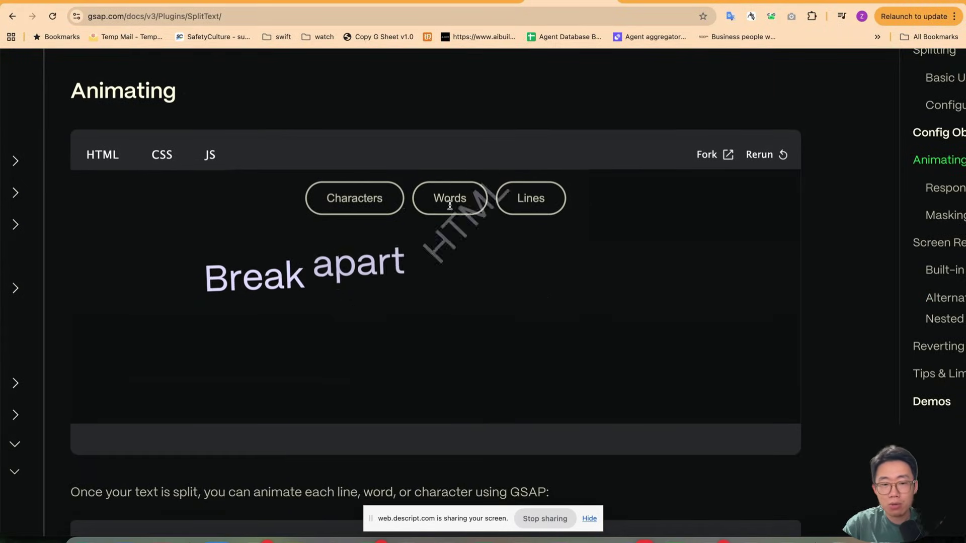
{"action": "left_click", "coordinate": [530, 202]}
{"action": "left_click", "coordinate": [373, 208]}
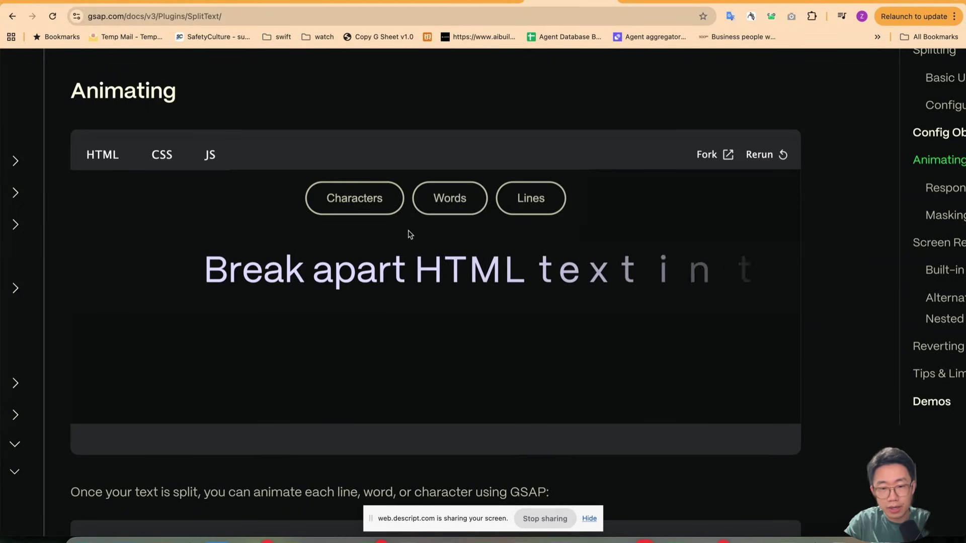
{"action": "scroll", "coordinate": [420, 384], "scroll_direction": "down", "scroll_amount": 5}
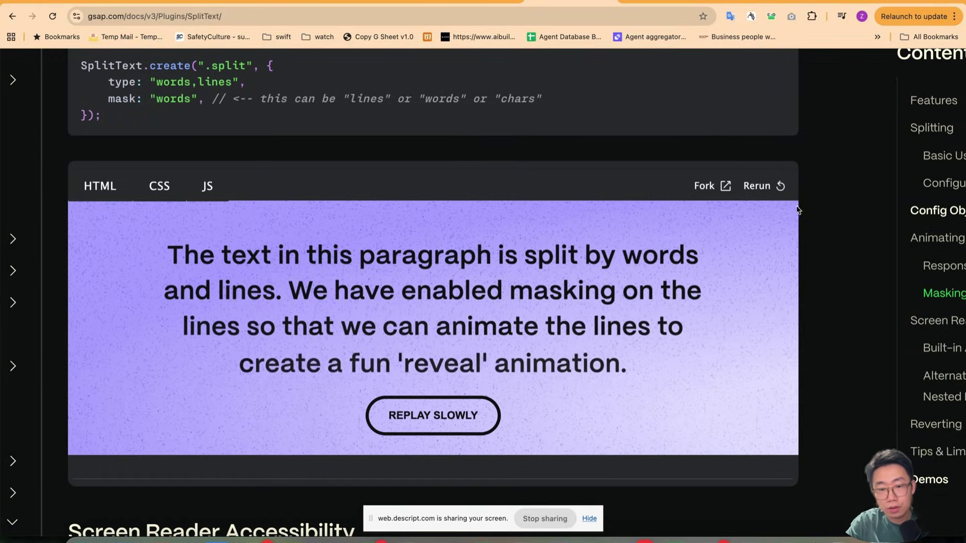
Bring up the ScrollTrigger documentation page and highlight its heading.
{"action": "key", "text": "ctrl+0"}
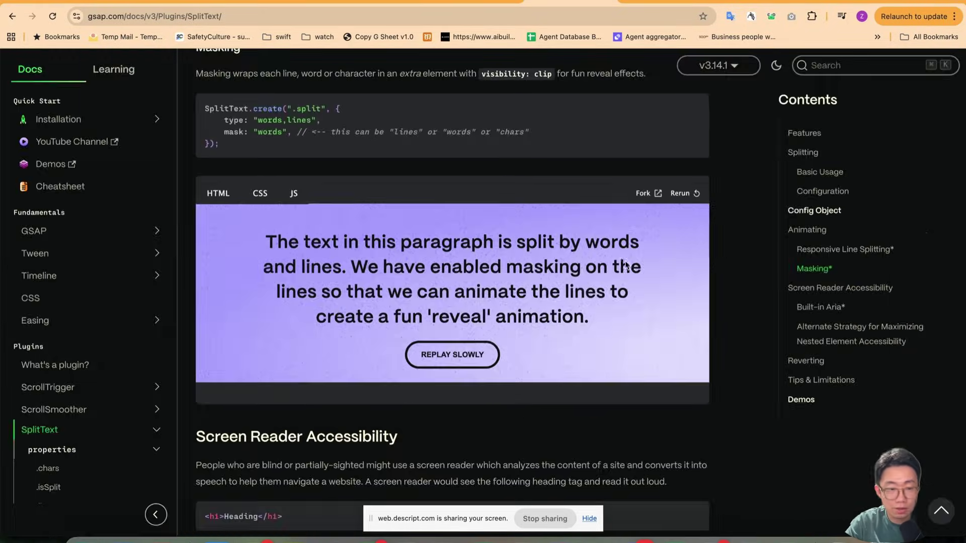
{"action": "left_click", "coordinate": [47, 387]}
{"action": "key", "text": "ctrl+plus"}
{"action": "key", "text": "ctrl+plus"}
{"action": "key", "text": "ctrl+plus"}
{"action": "left_click_drag", "start_coordinate": [209, 191], "coordinate": [403, 192]}
{"action": "scroll", "coordinate": [868, 199], "scroll_direction": "down", "scroll_amount": 5}
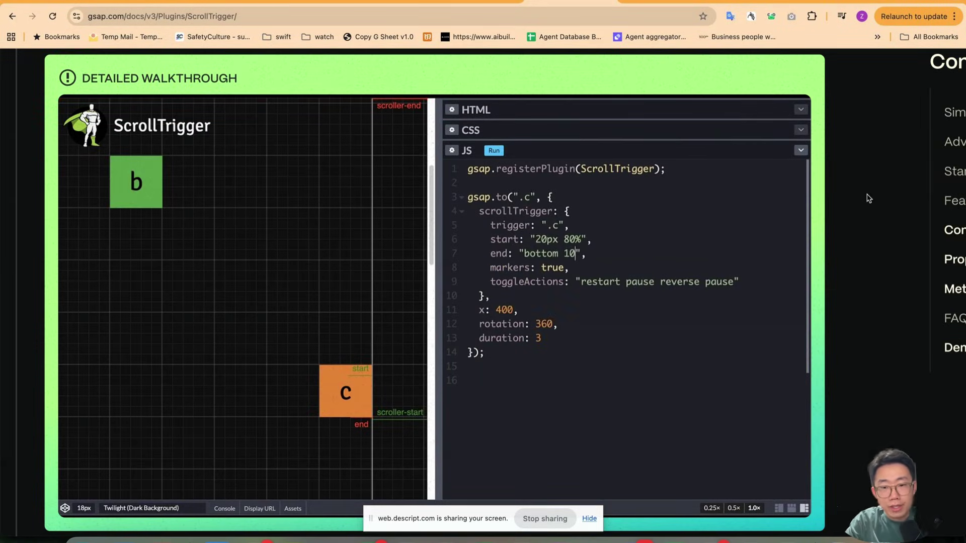
Rerun the ScrollTrigger demo with end 'bottom 100px' and highlight the animation-progress sentence.
{"action": "left_click", "coordinate": [497, 152]}
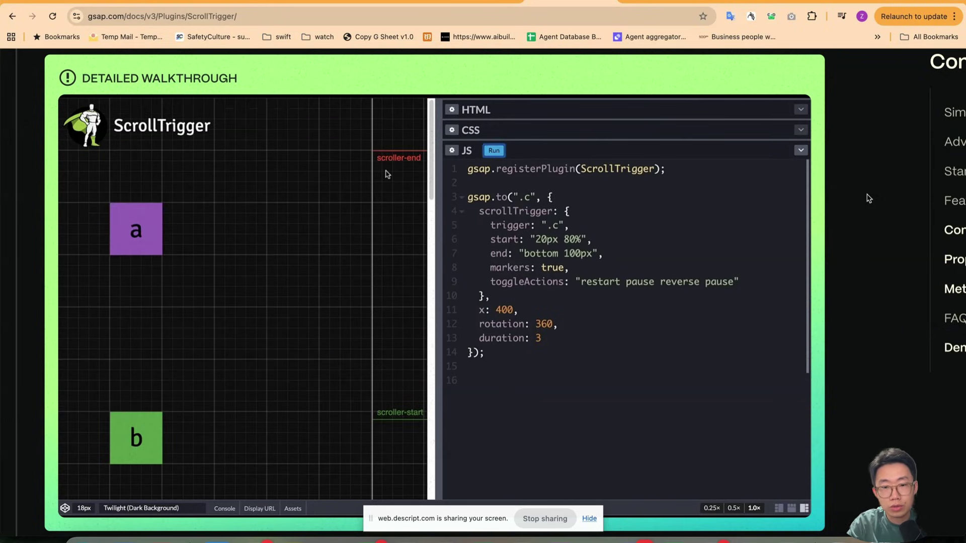
{"action": "scroll", "coordinate": [389, 173], "scroll_direction": "down", "scroll_amount": 5}
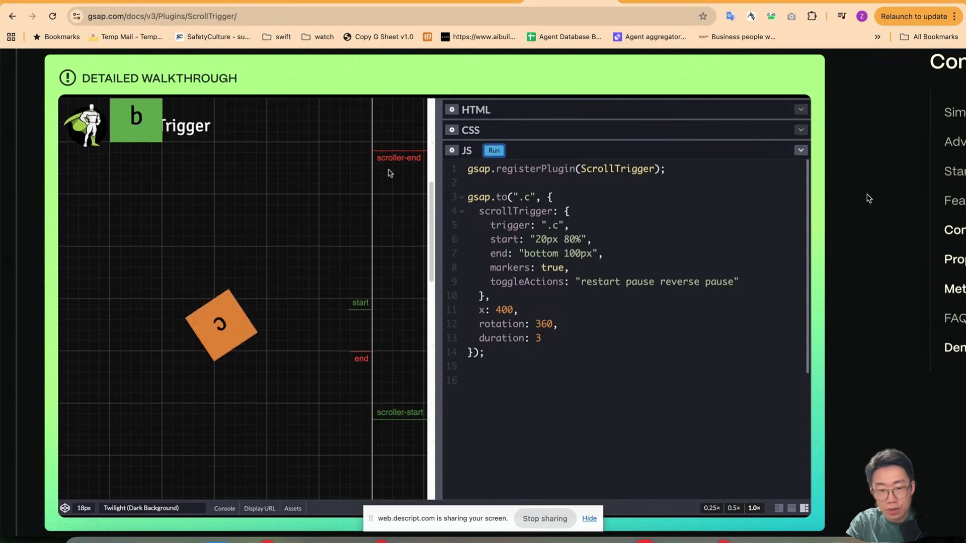
{"action": "scroll", "coordinate": [361, 273], "scroll_direction": "right", "scroll_amount": 1}
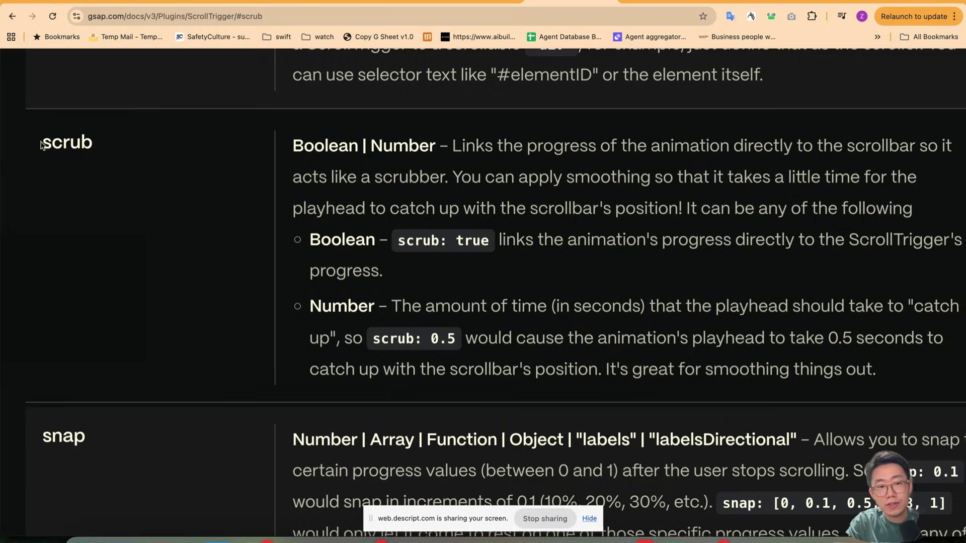
{"action": "scroll", "coordinate": [497, 237], "scroll_direction": "right", "scroll_amount": 3}
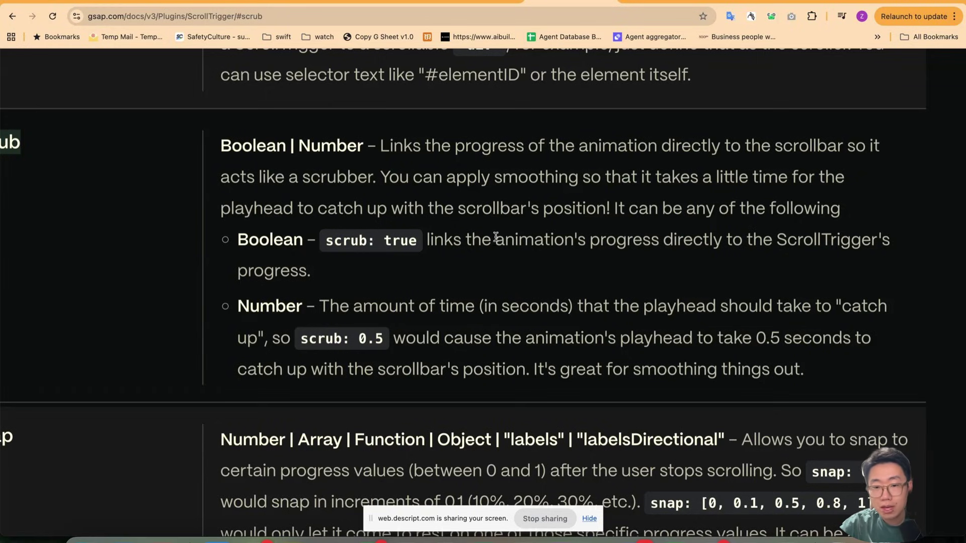
{"action": "mouse_move", "coordinate": [495, 238]}
{"action": "left_mouse_down"}
{"action": "mouse_move", "coordinate": [707, 242]}
{"action": "mouse_move", "coordinate": [716, 261]}
{"action": "left_mouse_up"}
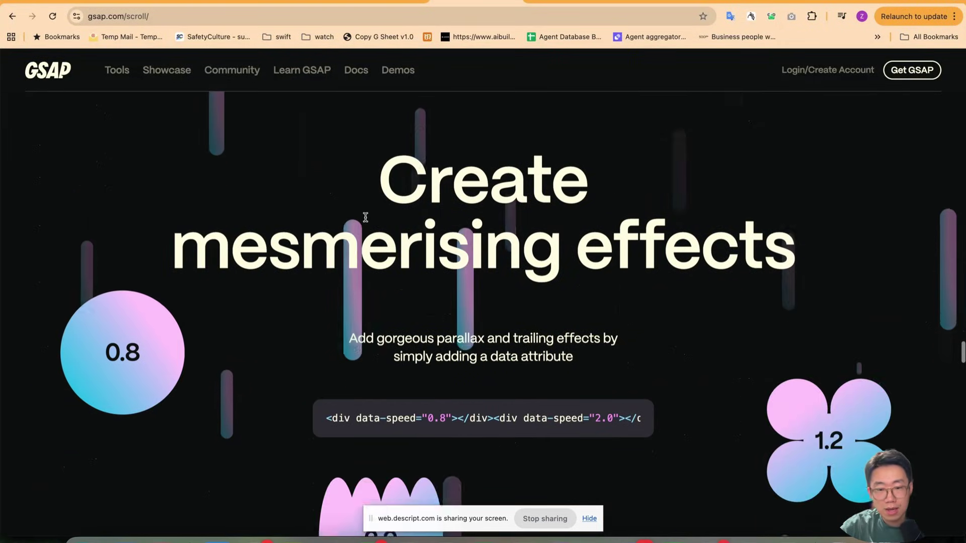
{"action": "scroll", "coordinate": [365, 217], "scroll_direction": "down", "scroll_amount": 2}
{"action": "scroll", "coordinate": [365, 217], "scroll_direction": "down", "scroll_amount": 3}
{"action": "scroll", "coordinate": [364, 218], "scroll_direction": "down", "scroll_amount": 4}
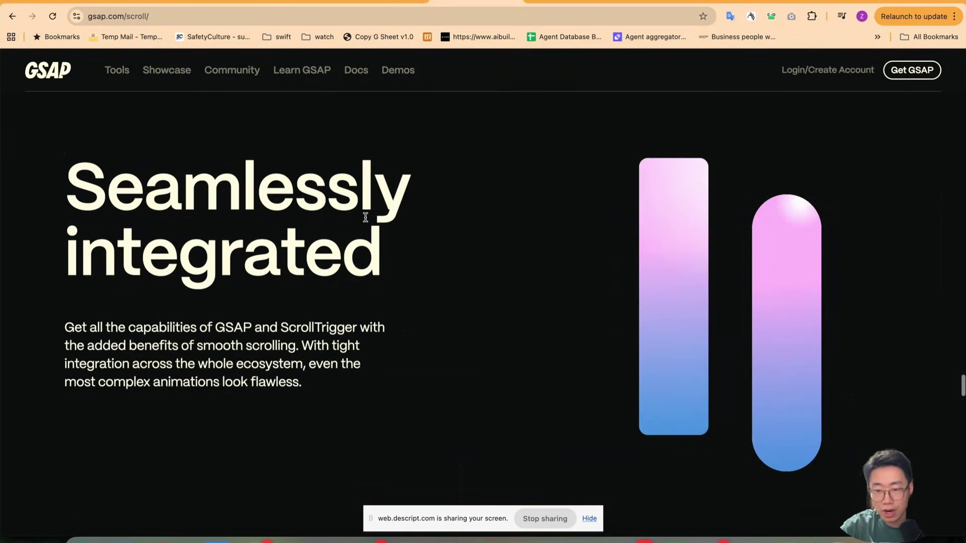
{"action": "scroll", "coordinate": [365, 217], "scroll_direction": "down", "scroll_amount": 2}
{"action": "scroll", "coordinate": [83, 310], "scroll_direction": "down", "scroll_amount": 2}
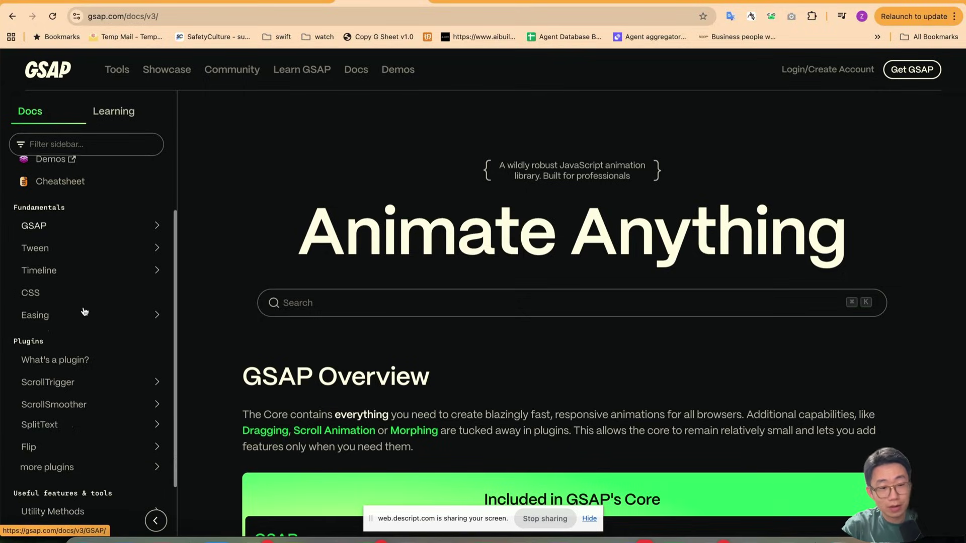
{"action": "scroll", "coordinate": [84, 311], "scroll_direction": "down", "scroll_amount": 2}
{"action": "scroll", "coordinate": [67, 309], "scroll_direction": "down", "scroll_amount": 2}
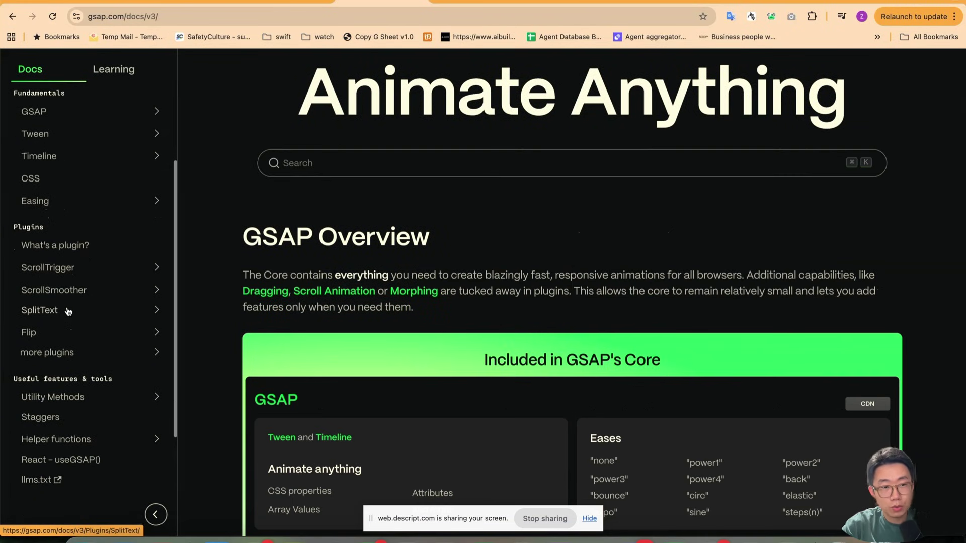
{"action": "scroll", "coordinate": [67, 311], "scroll_direction": "up", "scroll_amount": 1}
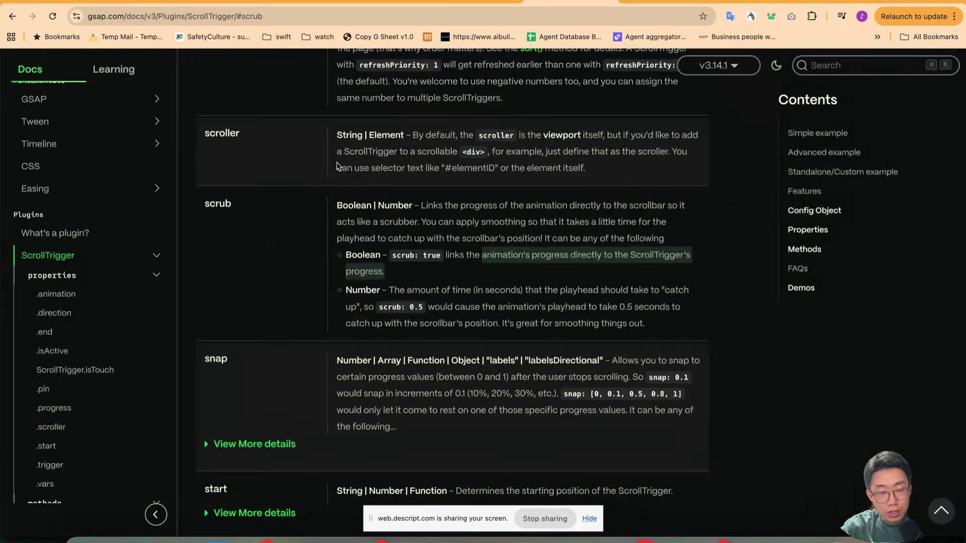
{"action": "scroll", "coordinate": [336, 165], "scroll_direction": "up", "scroll_amount": 2}
{"action": "scroll", "coordinate": [337, 165], "scroll_direction": "up", "scroll_amount": 5}
{"action": "scroll", "coordinate": [337, 165], "scroll_direction": "up", "scroll_amount": 2}
{"action": "scroll", "coordinate": [336, 166], "scroll_direction": "up", "scroll_amount": 4}
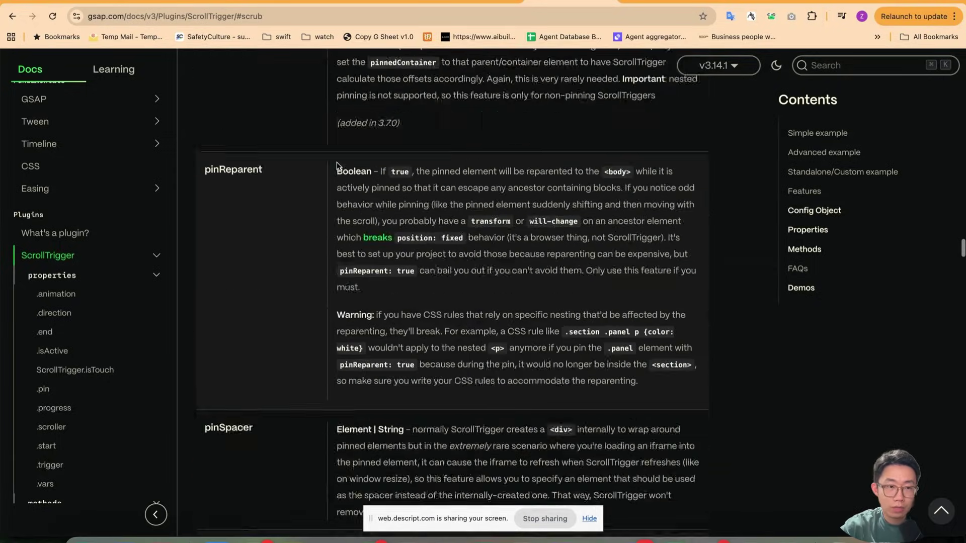
{"action": "scroll", "coordinate": [337, 165], "scroll_direction": "up", "scroll_amount": 4}
{"action": "scroll", "coordinate": [337, 164], "scroll_direction": "up", "scroll_amount": 3}
{"action": "scroll", "coordinate": [337, 165], "scroll_direction": "up", "scroll_amount": 5}
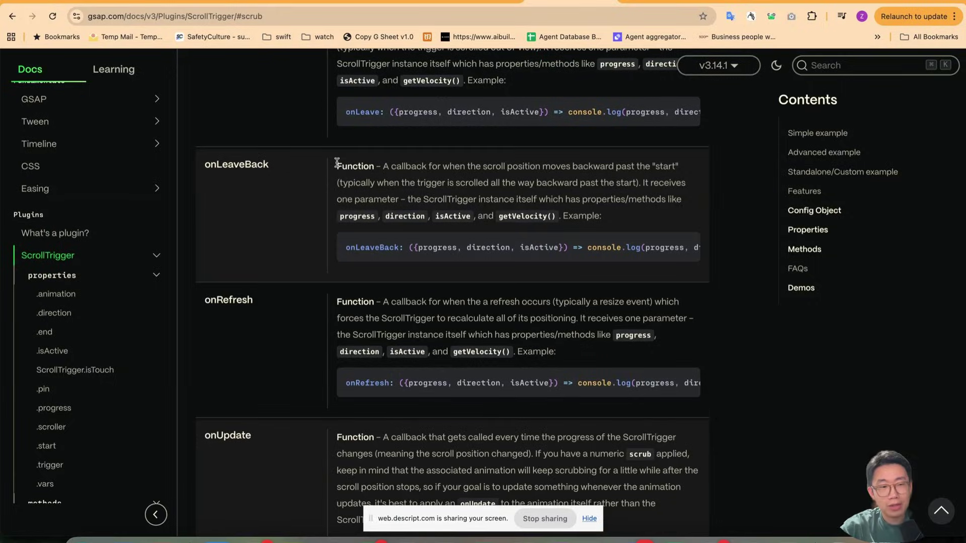
{"action": "scroll", "coordinate": [384, 255], "scroll_direction": "down", "scroll_amount": 2}
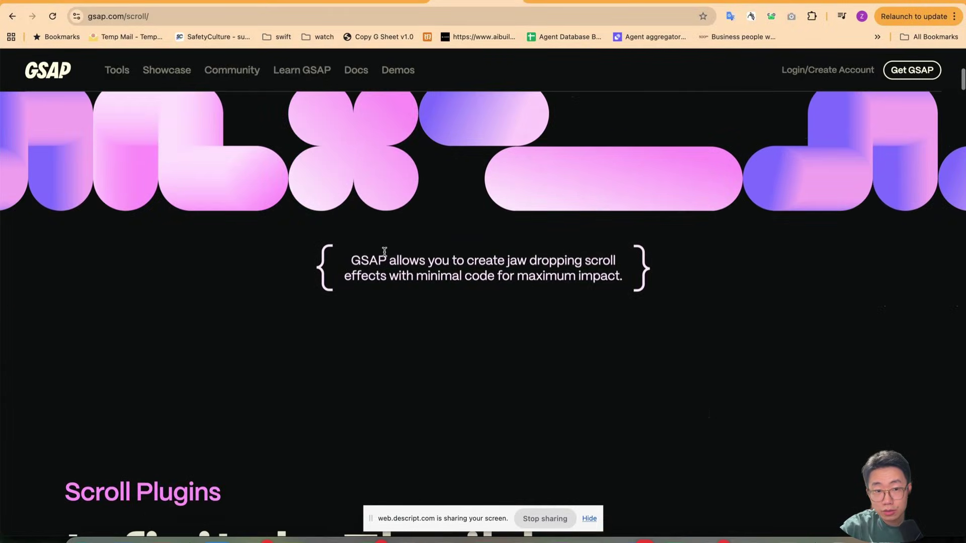
{"action": "scroll", "coordinate": [384, 256], "scroll_direction": "down", "scroll_amount": 3}
{"action": "scroll", "coordinate": [385, 256], "scroll_direction": "down", "scroll_amount": 4}
{"action": "scroll", "coordinate": [384, 255], "scroll_direction": "down", "scroll_amount": 3}
{"action": "scroll", "coordinate": [385, 255], "scroll_direction": "down", "scroll_amount": 2}
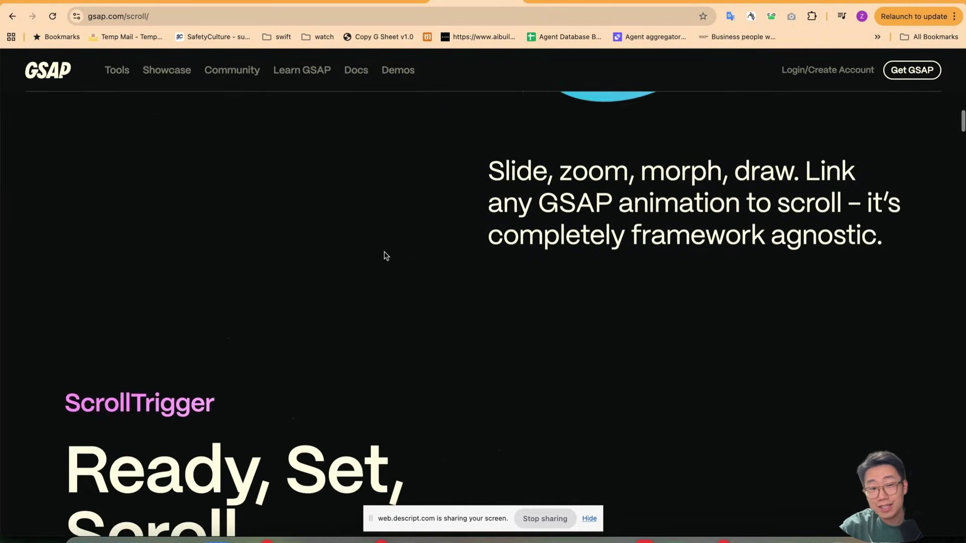
{"action": "scroll", "coordinate": [384, 255], "scroll_direction": "down", "scroll_amount": 2}
{"action": "scroll", "coordinate": [384, 255], "scroll_direction": "down", "scroll_amount": 2}
{"action": "scroll", "coordinate": [384, 255], "scroll_direction": "down", "scroll_amount": 3}
{"action": "scroll", "coordinate": [385, 255], "scroll_direction": "down", "scroll_amount": 2}
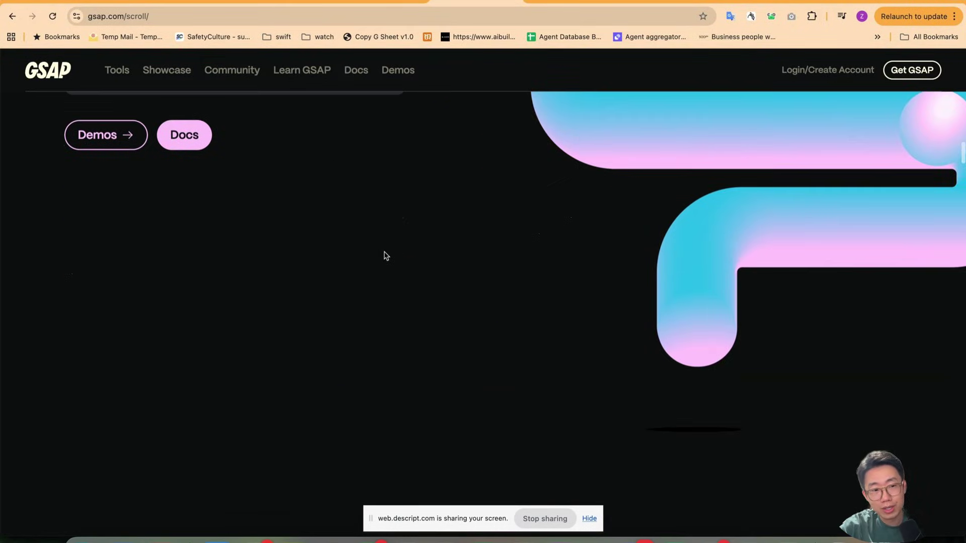
{"action": "scroll", "coordinate": [383, 255], "scroll_direction": "down", "scroll_amount": 2}
{"action": "scroll", "coordinate": [385, 256], "scroll_direction": "down", "scroll_amount": 2}
{"action": "scroll", "coordinate": [384, 256], "scroll_direction": "down", "scroll_amount": 2}
{"action": "scroll", "coordinate": [384, 256], "scroll_direction": "down", "scroll_amount": 3}
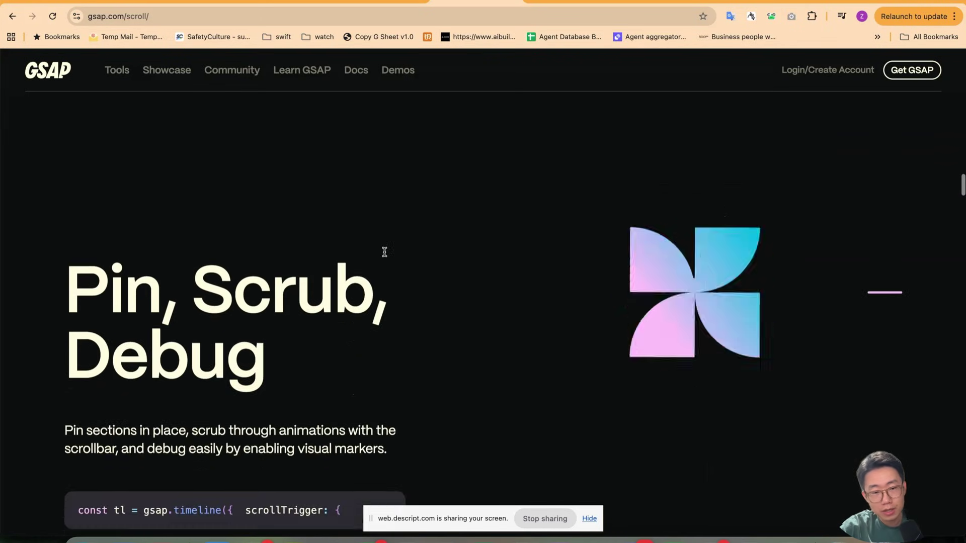
{"action": "scroll", "coordinate": [384, 255], "scroll_direction": "down", "scroll_amount": 1}
{"action": "scroll", "coordinate": [384, 256], "scroll_direction": "down", "scroll_amount": 2}
{"action": "scroll", "coordinate": [433, 322], "scroll_direction": "down", "scroll_amount": 2}
{"action": "scroll", "coordinate": [430, 335], "scroll_direction": "down", "scroll_amount": 3}
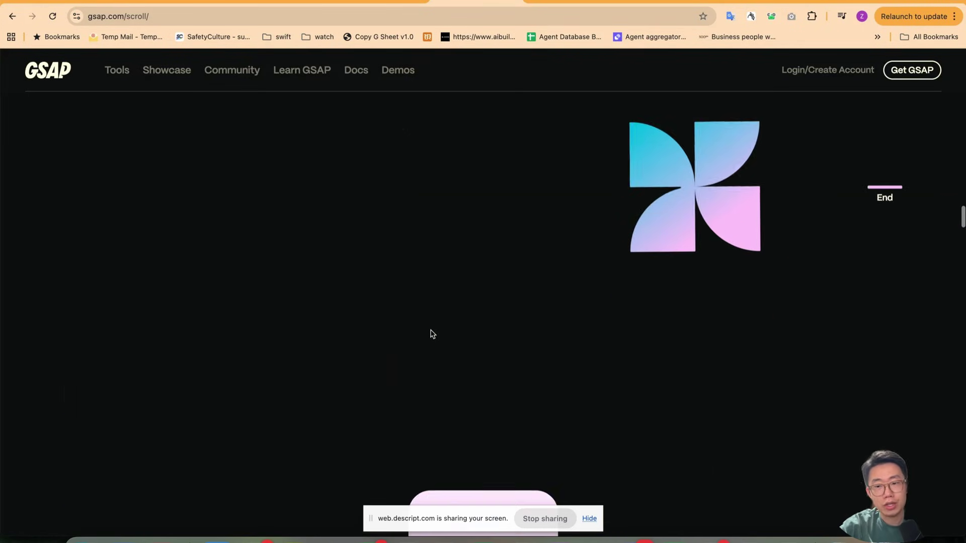
{"action": "scroll", "coordinate": [431, 335], "scroll_direction": "down", "scroll_amount": 2}
{"action": "scroll", "coordinate": [431, 334], "scroll_direction": "down", "scroll_amount": 3}
{"action": "scroll", "coordinate": [431, 334], "scroll_direction": "down", "scroll_amount": 3}
{"action": "scroll", "coordinate": [430, 332], "scroll_direction": "down", "scroll_amount": 2}
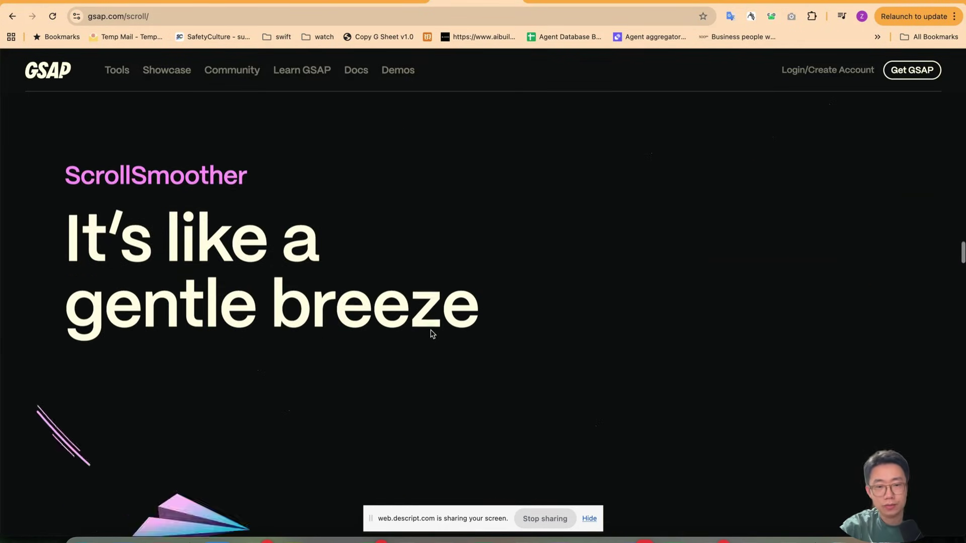
{"action": "scroll", "coordinate": [380, 103], "scroll_direction": "down", "scroll_amount": 4}
{"action": "scroll", "coordinate": [379, 106], "scroll_direction": "down", "scroll_amount": 1}
{"action": "scroll", "coordinate": [379, 105], "scroll_direction": "down", "scroll_amount": 1}
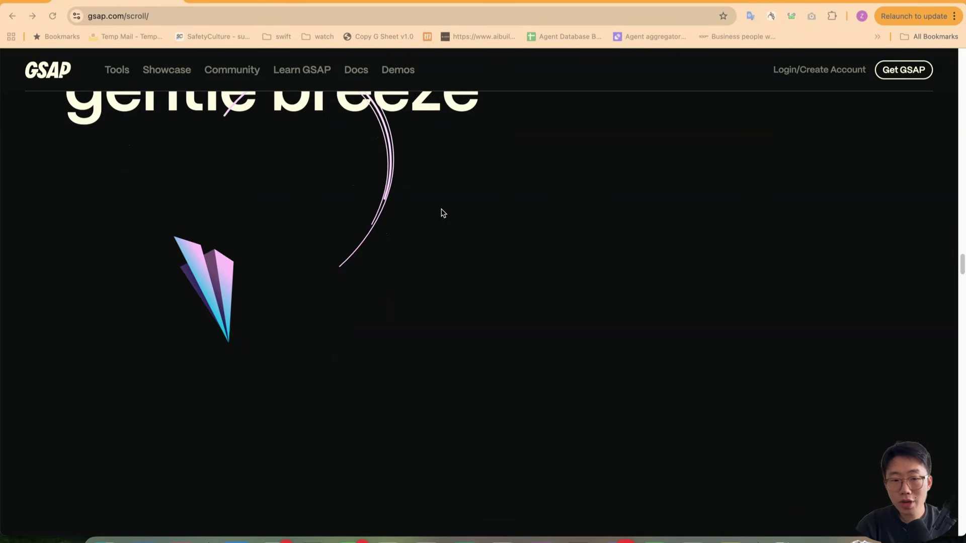
{"action": "scroll", "coordinate": [442, 208], "scroll_direction": "down", "scroll_amount": 3}
{"action": "scroll", "coordinate": [442, 208], "scroll_direction": "down", "scroll_amount": 3}
{"action": "scroll", "coordinate": [444, 200], "scroll_direction": "down", "scroll_amount": 3}
{"action": "scroll", "coordinate": [444, 201], "scroll_direction": "down", "scroll_amount": 3}
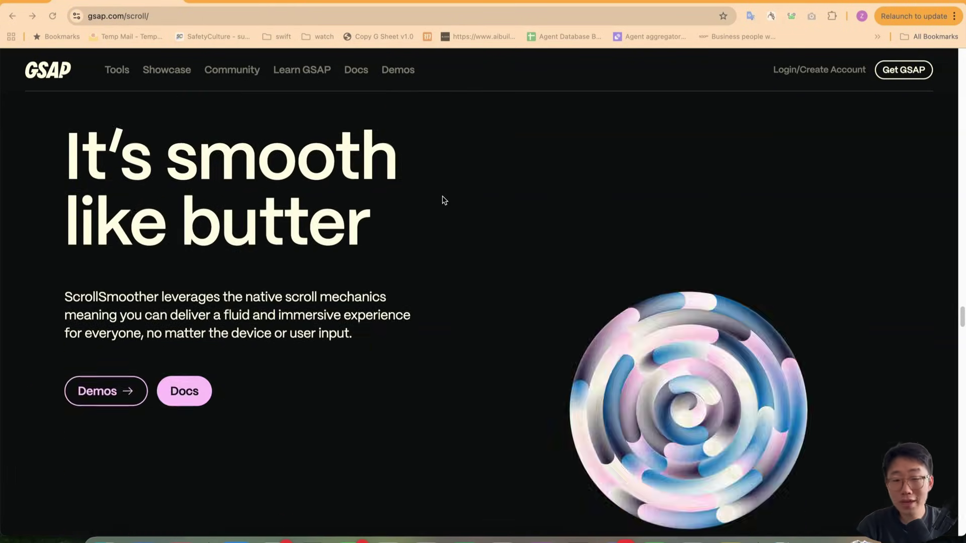
{"action": "scroll", "coordinate": [444, 199], "scroll_direction": "down", "scroll_amount": 3}
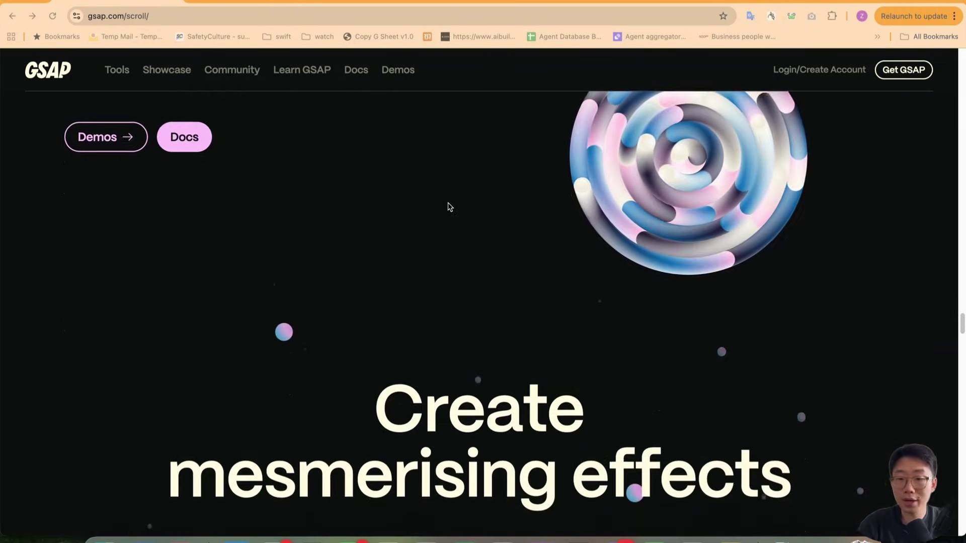
{"action": "scroll", "coordinate": [443, 199], "scroll_direction": "down", "scroll_amount": 2}
{"action": "scroll", "coordinate": [447, 202], "scroll_direction": "down", "scroll_amount": 2}
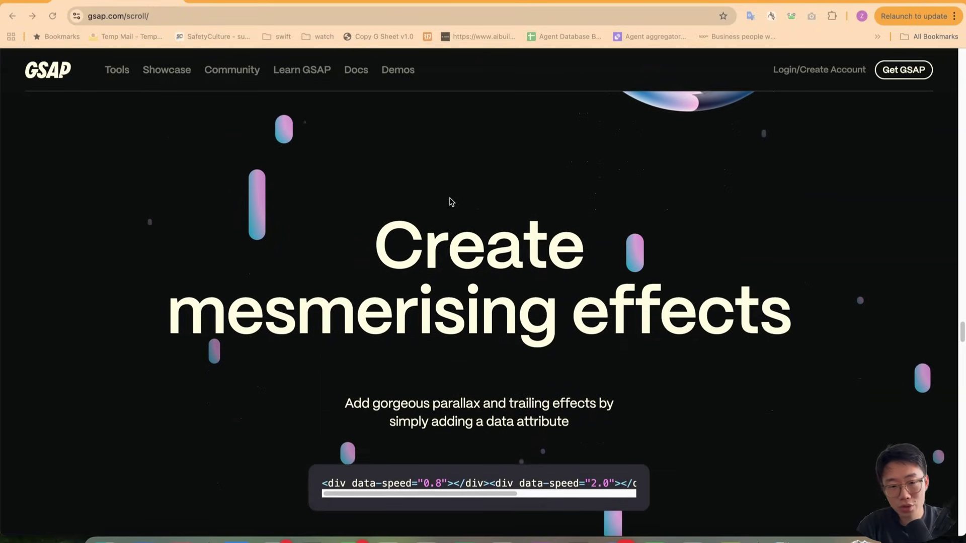
{"action": "scroll", "coordinate": [451, 202], "scroll_direction": "down", "scroll_amount": 2}
{"action": "scroll", "coordinate": [450, 201], "scroll_direction": "down", "scroll_amount": 1}
{"action": "scroll", "coordinate": [450, 200], "scroll_direction": "down", "scroll_amount": 3}
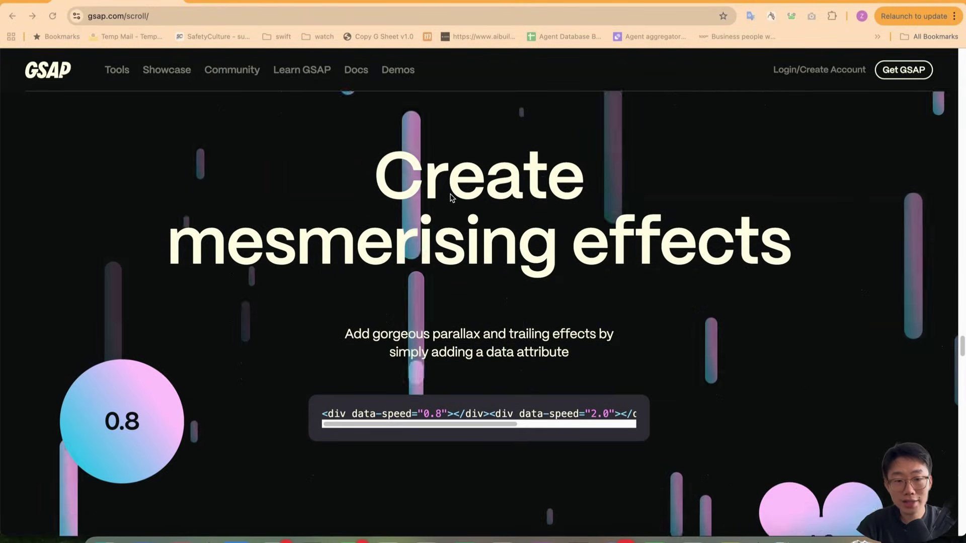
{"action": "scroll", "coordinate": [604, 204], "scroll_direction": "down", "scroll_amount": 2}
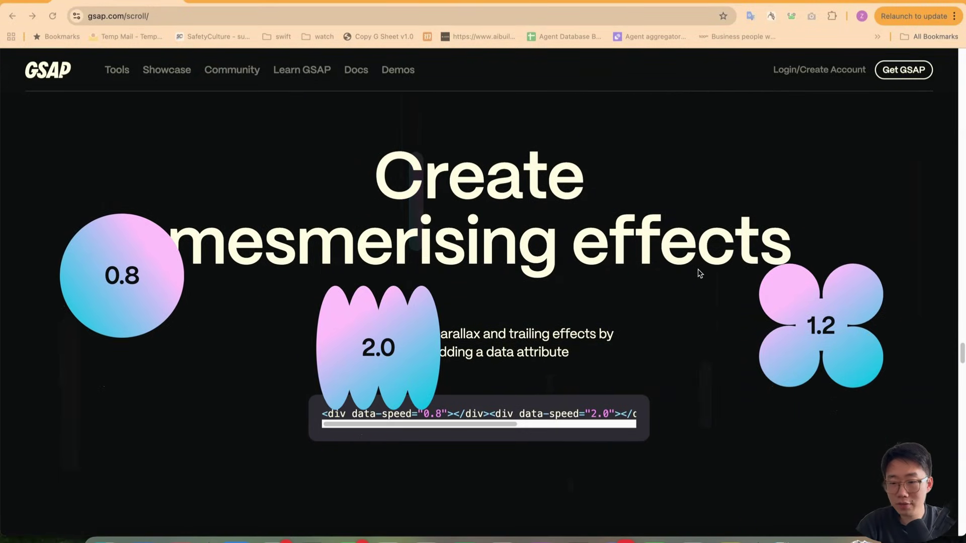
{"action": "scroll", "coordinate": [797, 257], "scroll_direction": "down", "scroll_amount": 1}
{"action": "scroll", "coordinate": [796, 256], "scroll_direction": "up", "scroll_amount": 2}
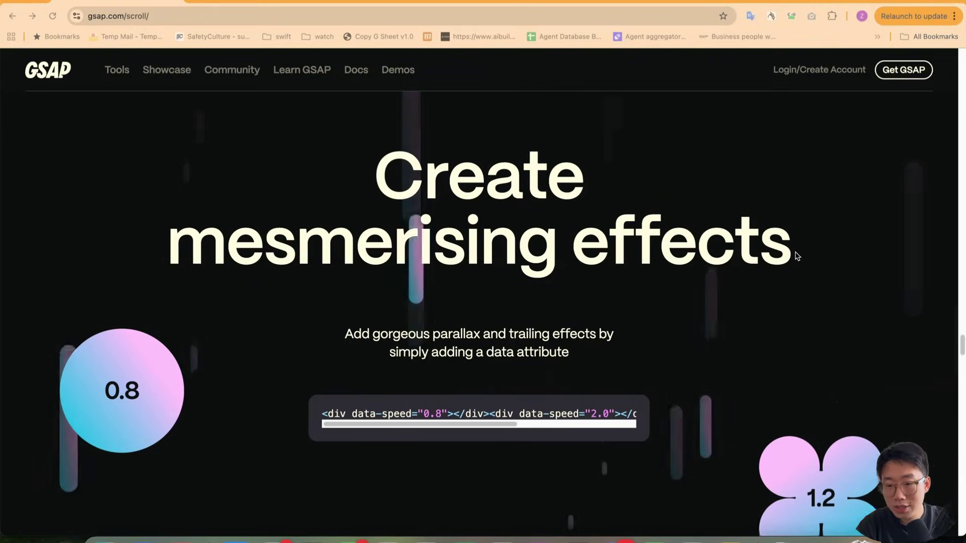
{"action": "scroll", "coordinate": [795, 244], "scroll_direction": "down", "scroll_amount": 4}
{"action": "scroll", "coordinate": [794, 243], "scroll_direction": "down", "scroll_amount": 3}
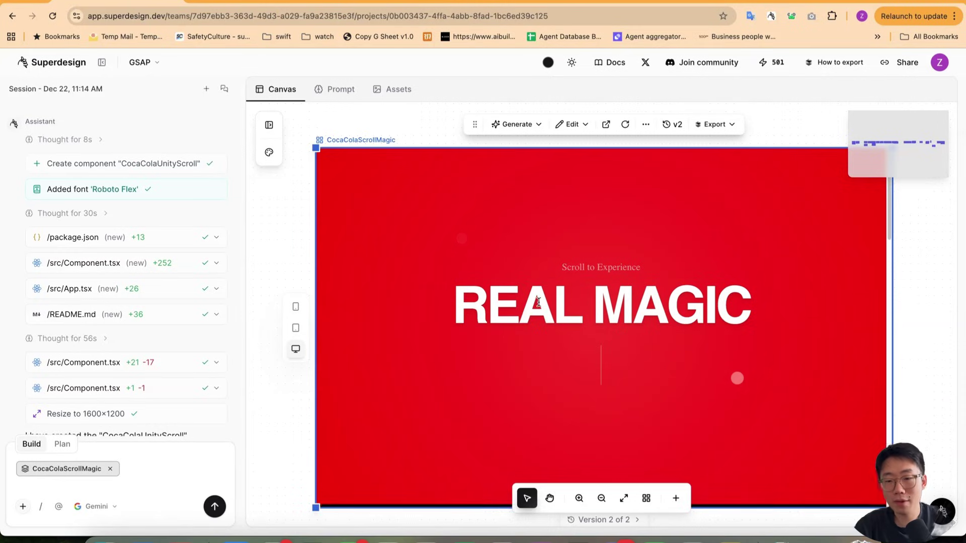
{"action": "scroll", "coordinate": [561, 302], "scroll_direction": "down", "scroll_amount": 5}
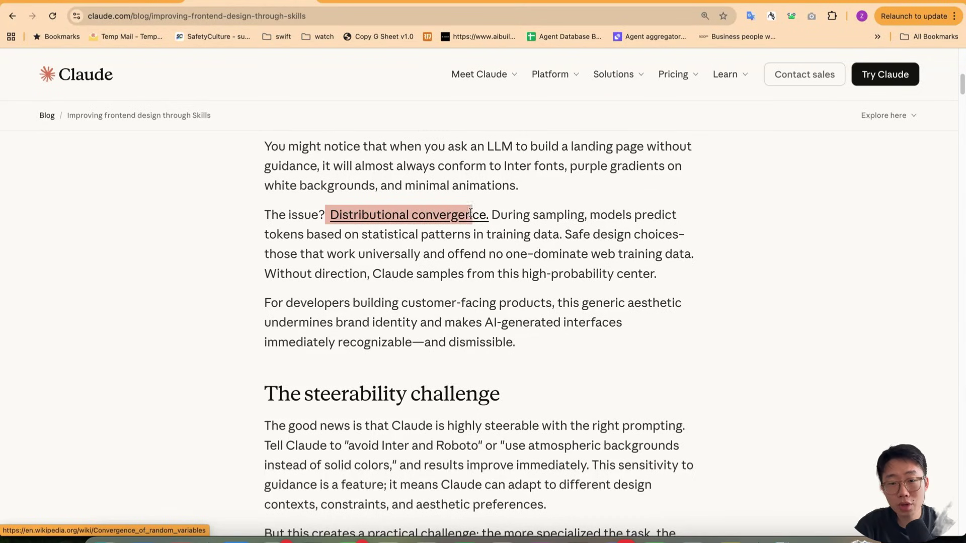
Highlight the 'Distributional convergence' and token-prediction passages in the Claude article.
{"action": "left_click_drag", "start_coordinate": [348, 214], "coordinate": [493, 214]}
{"action": "left_click", "coordinate": [591, 216]}
{"action": "left_click_drag", "start_coordinate": [590, 219], "coordinate": [556, 237]}
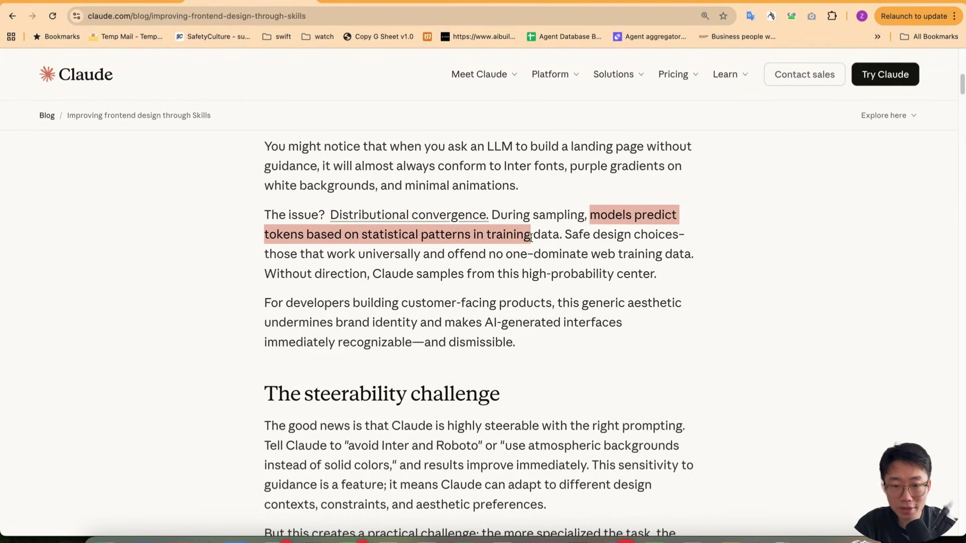
{"action": "left_click_drag", "start_coordinate": [564, 236], "coordinate": [502, 253]}
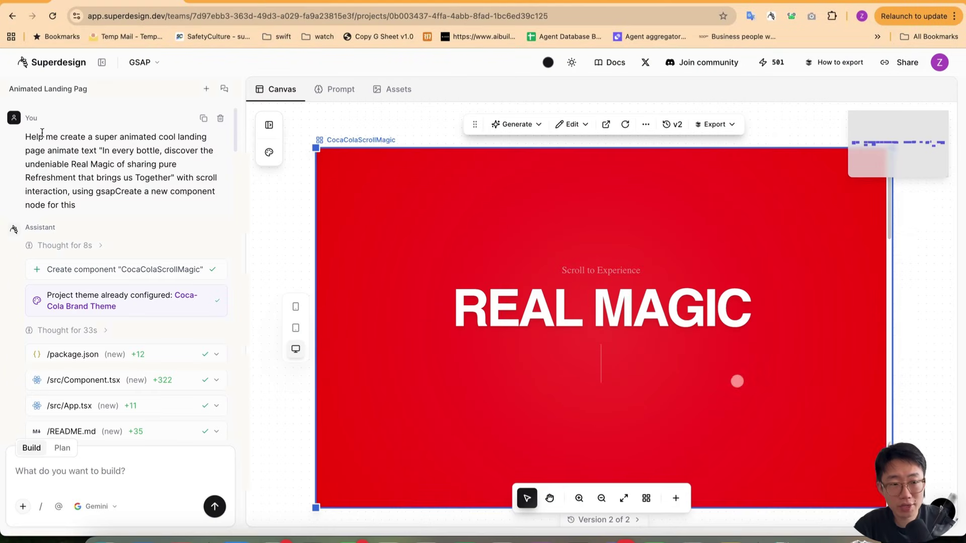
{"action": "scroll", "coordinate": [483, 306], "scroll_direction": "down", "scroll_amount": 2}
{"action": "scroll", "coordinate": [483, 306], "scroll_direction": "down", "scroll_amount": 3}
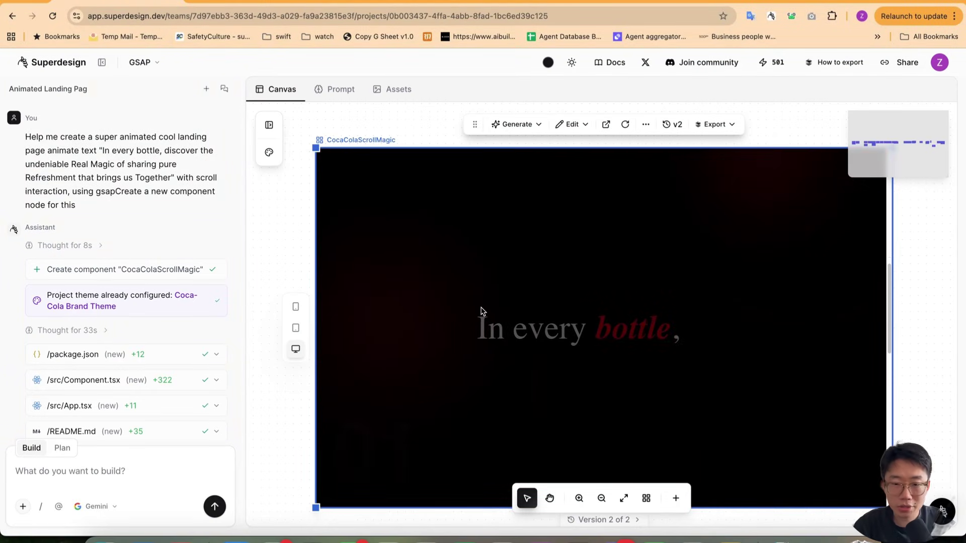
{"action": "scroll", "coordinate": [480, 305], "scroll_direction": "up", "scroll_amount": 4}
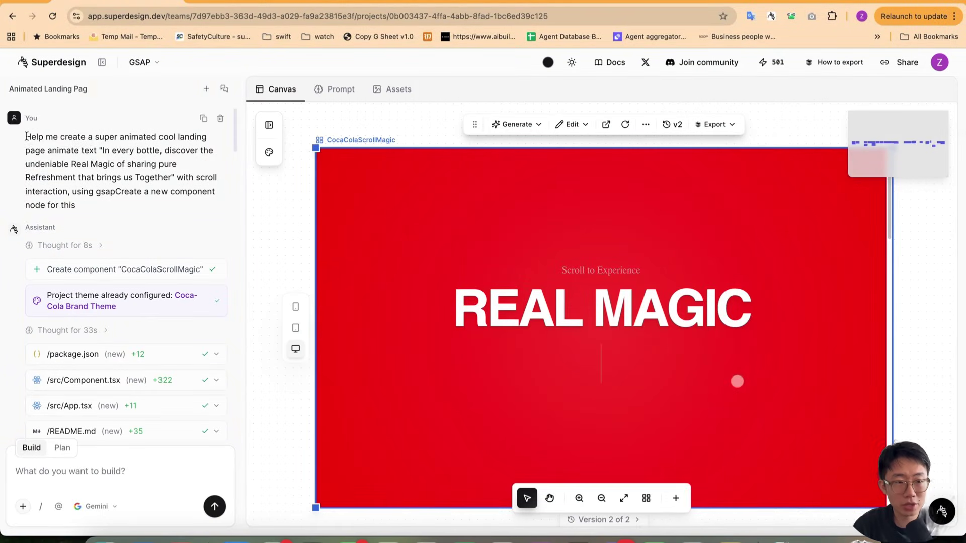
Highlight the original prompt's opening and scroll interaction, then add CocaColaScrollMagic as chat context.
{"action": "mouse_move", "coordinate": [33, 144]}
{"action": "left_mouse_down"}
{"action": "mouse_move", "coordinate": [69, 137]}
{"action": "mouse_move", "coordinate": [65, 148]}
{"action": "mouse_move", "coordinate": [83, 163]}
{"action": "left_mouse_up"}
{"action": "left_click_drag", "start_coordinate": [175, 178], "coordinate": [79, 191]}
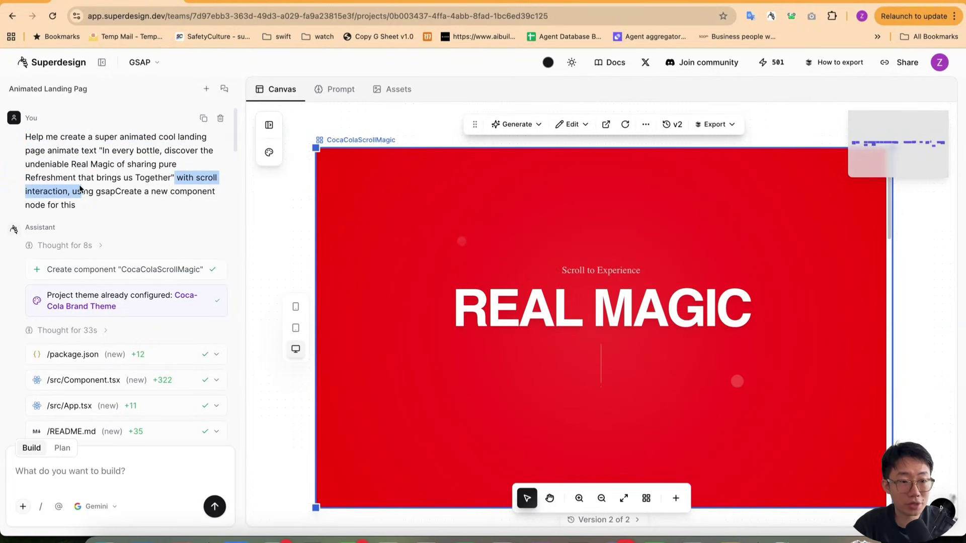
{"action": "left_click", "coordinate": [511, 305]}
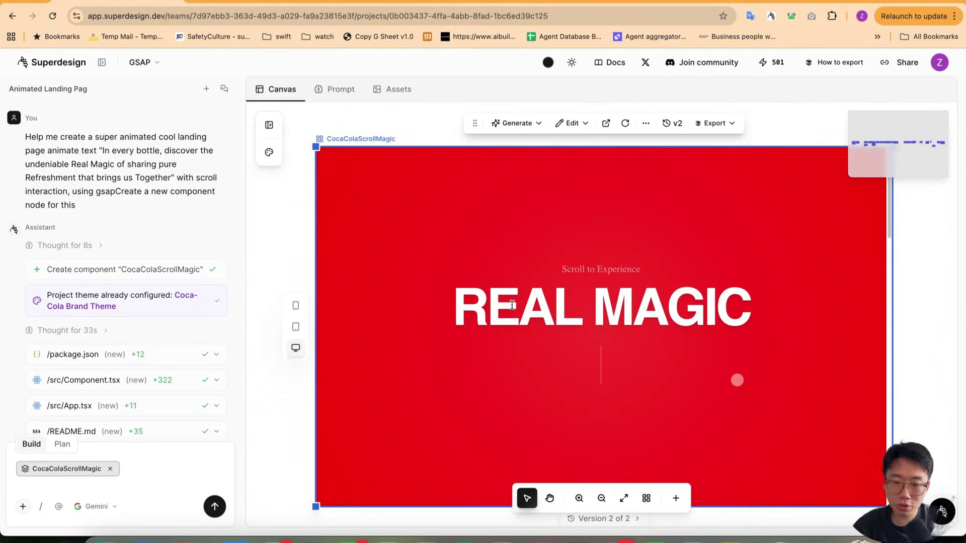
{"action": "scroll", "coordinate": [511, 305], "scroll_direction": "down", "scroll_amount": 5}
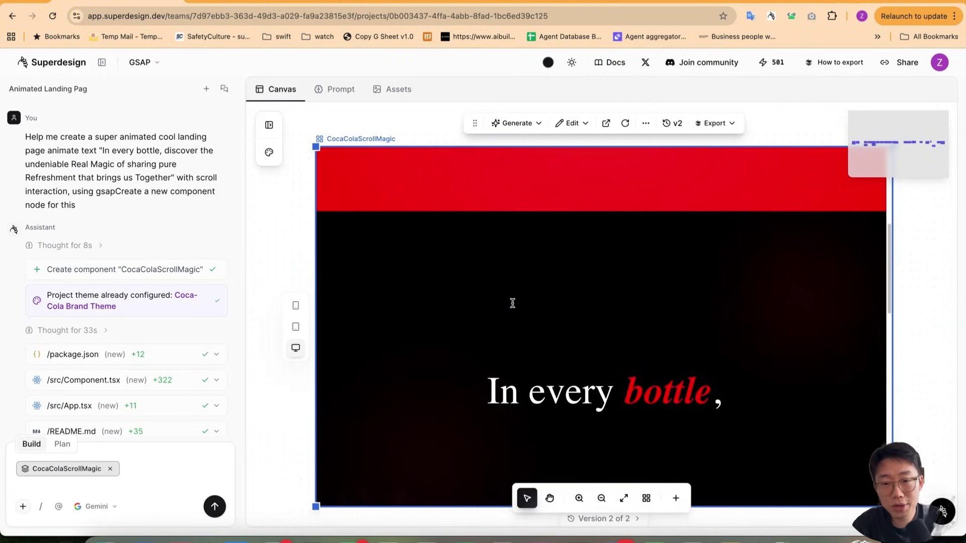
{"action": "scroll", "coordinate": [511, 305], "scroll_direction": "down", "scroll_amount": 2}
{"action": "scroll", "coordinate": [512, 304], "scroll_direction": "down", "scroll_amount": 3}
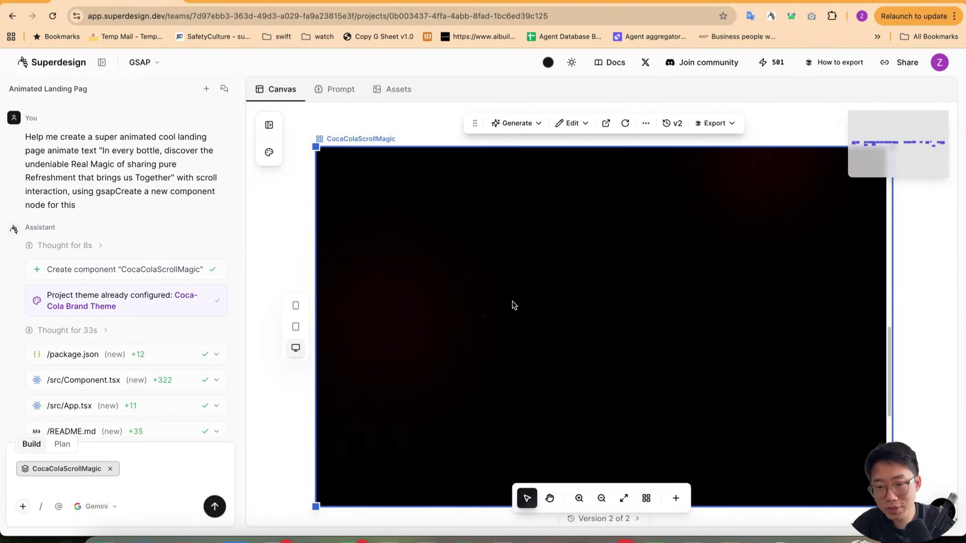
{"action": "scroll", "coordinate": [512, 303], "scroll_direction": "down", "scroll_amount": 3}
{"action": "scroll", "coordinate": [512, 303], "scroll_direction": "down", "scroll_amount": 2}
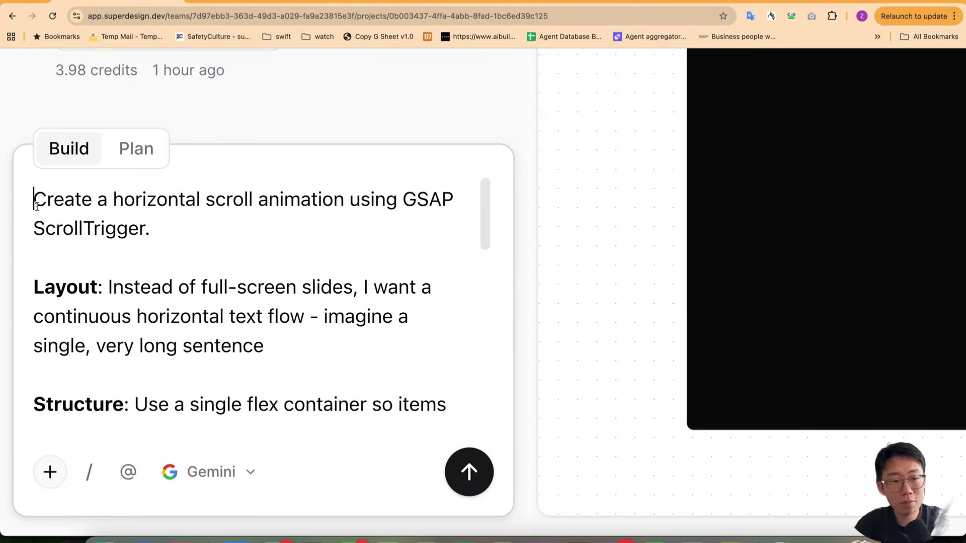
Highlight the prompt's first instruction, horizontal-scroll sentence and full-screen slides layout requirement.
{"action": "left_click_drag", "start_coordinate": [36, 205], "coordinate": [87, 227]}
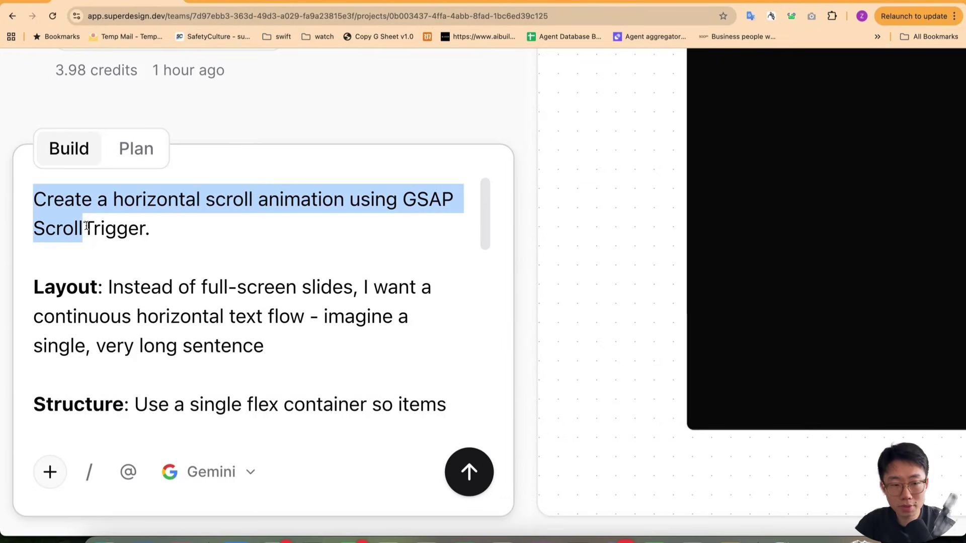
{"action": "left_click", "coordinate": [94, 231]}
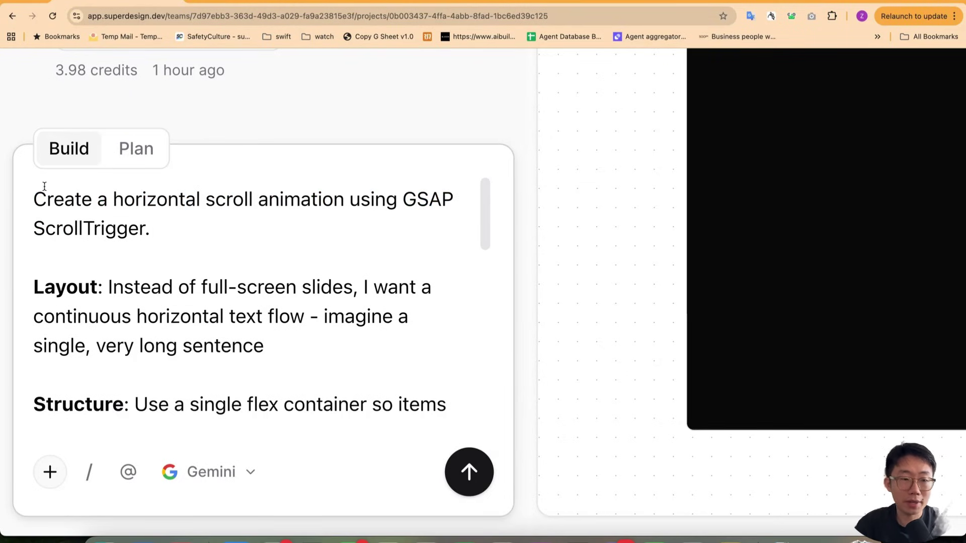
{"action": "left_click_drag", "start_coordinate": [33, 198], "coordinate": [174, 213]}
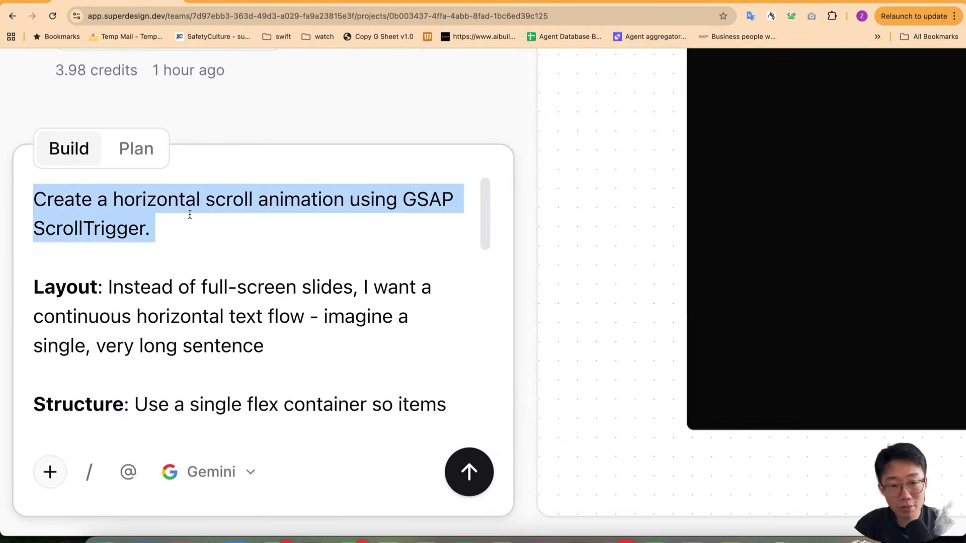
{"action": "scroll", "coordinate": [152, 258], "scroll_direction": "down", "scroll_amount": 3}
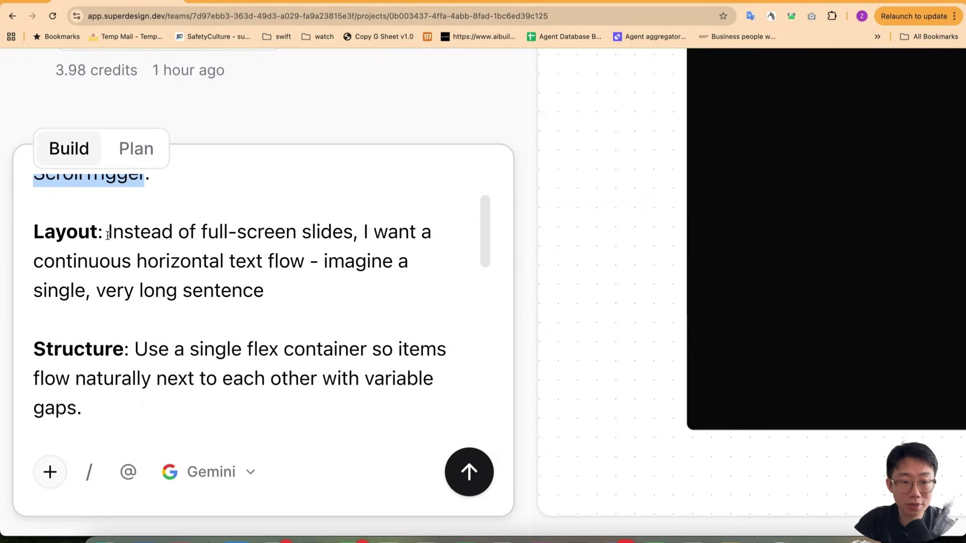
{"action": "mouse_move", "coordinate": [107, 234]}
{"action": "left_mouse_down"}
{"action": "mouse_move", "coordinate": [353, 234]}
{"action": "mouse_move", "coordinate": [306, 262]}
{"action": "mouse_move", "coordinate": [312, 292]}
{"action": "left_mouse_up"}
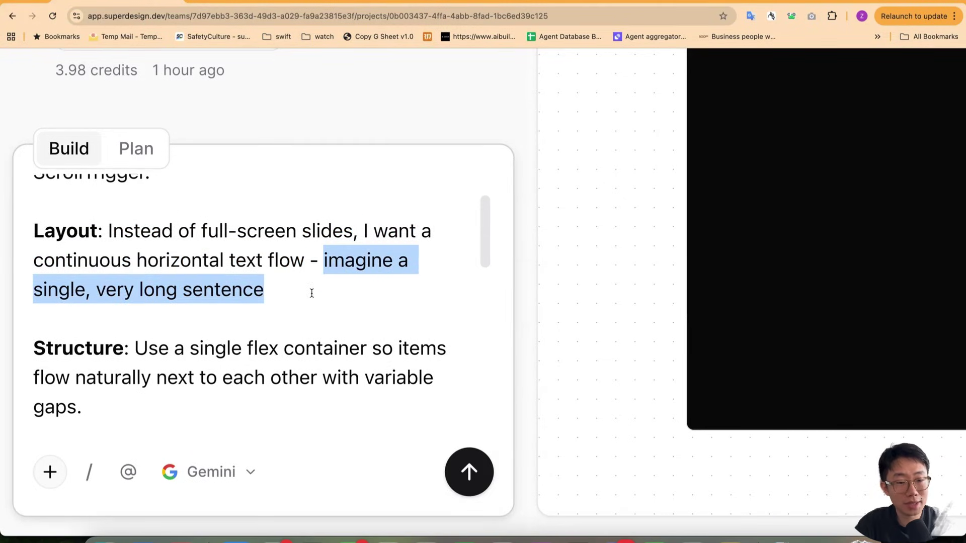
{"action": "scroll", "coordinate": [310, 292], "scroll_direction": "down", "scroll_amount": 3}
{"action": "left_click", "coordinate": [266, 243]}
Highlight the flex container and inline visual elements instructions, then edit the final prompt line.
{"action": "mouse_move", "coordinate": [149, 213]}
{"action": "left_mouse_down"}
{"action": "mouse_move", "coordinate": [200, 242]}
{"action": "mouse_move", "coordinate": [311, 244]}
{"action": "left_mouse_up"}
{"action": "left_click", "coordinate": [257, 268]}
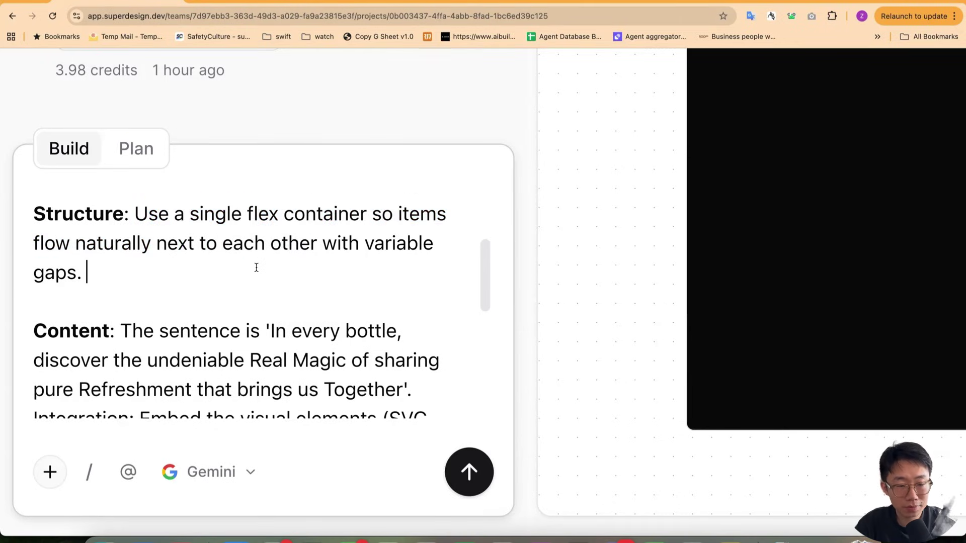
{"action": "scroll", "coordinate": [256, 268], "scroll_direction": "down", "scroll_amount": 2}
{"action": "left_click_drag", "start_coordinate": [133, 199], "coordinate": [387, 258]}
{"action": "scroll", "coordinate": [231, 276], "scroll_direction": "down", "scroll_amount": 1}
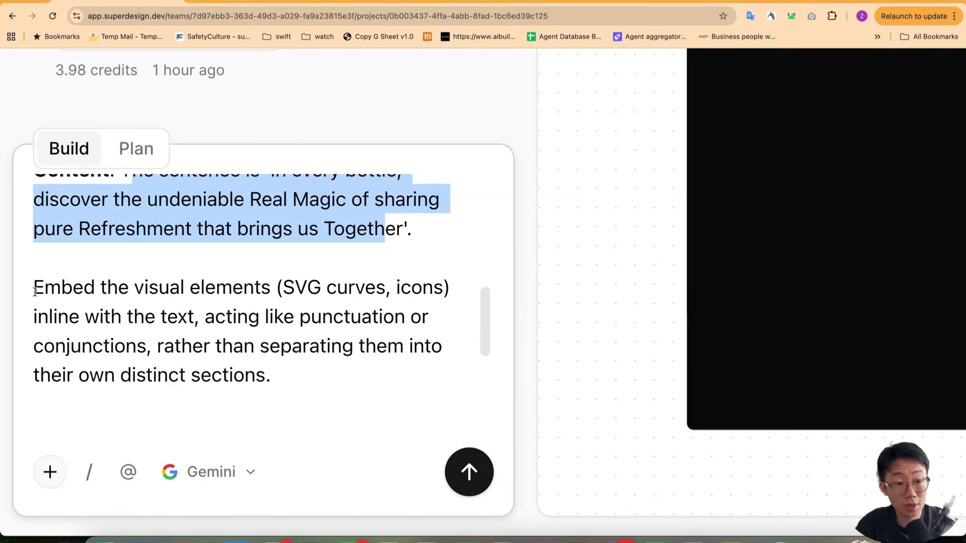
{"action": "mouse_move", "coordinate": [35, 289]}
{"action": "left_mouse_down"}
{"action": "mouse_move", "coordinate": [362, 288]}
{"action": "mouse_move", "coordinate": [297, 317]}
{"action": "mouse_move", "coordinate": [201, 316]}
{"action": "mouse_move", "coordinate": [377, 315]}
{"action": "mouse_move", "coordinate": [157, 345]}
{"action": "mouse_move", "coordinate": [226, 347]}
{"action": "mouse_move", "coordinate": [269, 370]}
{"action": "mouse_move", "coordinate": [40, 264]}
{"action": "left_mouse_up"}
{"action": "left_click", "coordinate": [269, 370]}
{"action": "scroll", "coordinate": [270, 371], "scroll_direction": "down", "scroll_amount": 1}
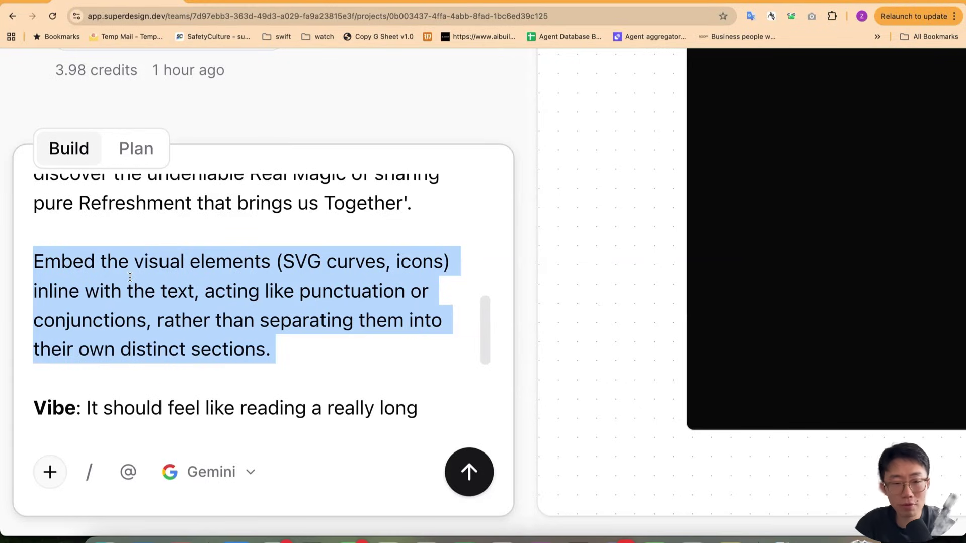
{"action": "scroll", "coordinate": [144, 308], "scroll_direction": "down", "scroll_amount": 2}
{"action": "left_click_drag", "start_coordinate": [65, 247], "coordinate": [389, 279]}
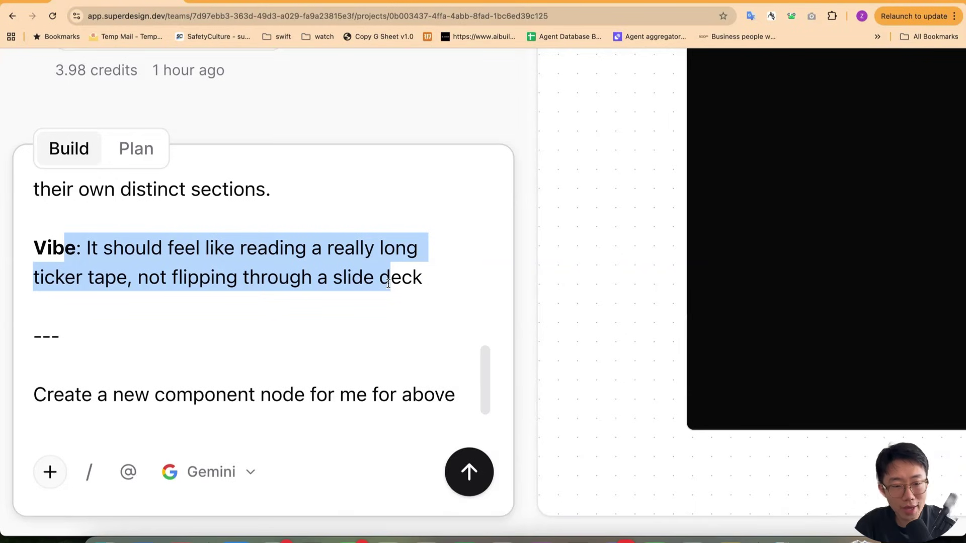
{"action": "left_click", "coordinate": [148, 394]}
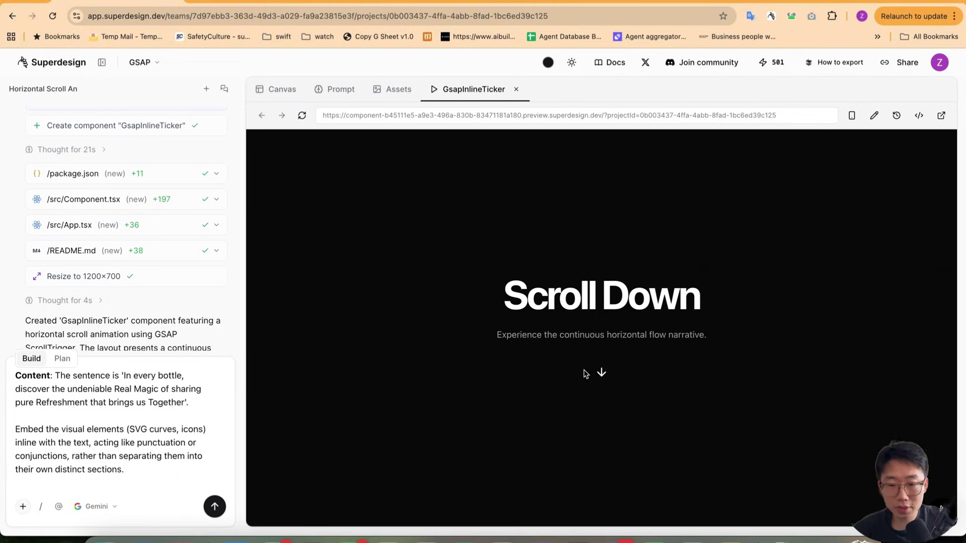
{"action": "scroll", "coordinate": [583, 374], "scroll_direction": "down", "scroll_amount": 3}
{"action": "scroll", "coordinate": [583, 373], "scroll_direction": "down", "scroll_amount": 3}
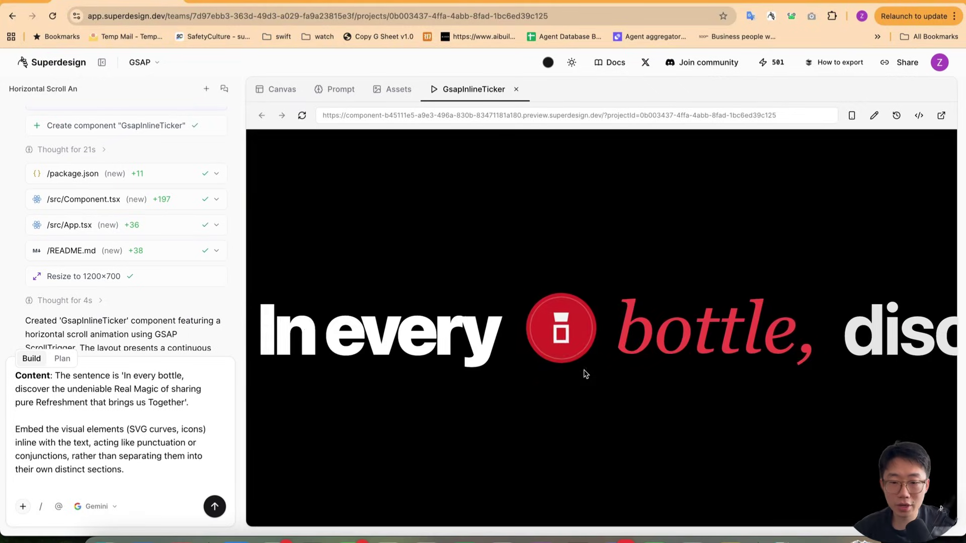
{"action": "scroll", "coordinate": [584, 373], "scroll_direction": "down", "scroll_amount": 2}
{"action": "scroll", "coordinate": [584, 373], "scroll_direction": "down", "scroll_amount": 2}
{"action": "scroll", "coordinate": [584, 374], "scroll_direction": "down", "scroll_amount": 3}
{"action": "scroll", "coordinate": [583, 373], "scroll_direction": "down", "scroll_amount": 3}
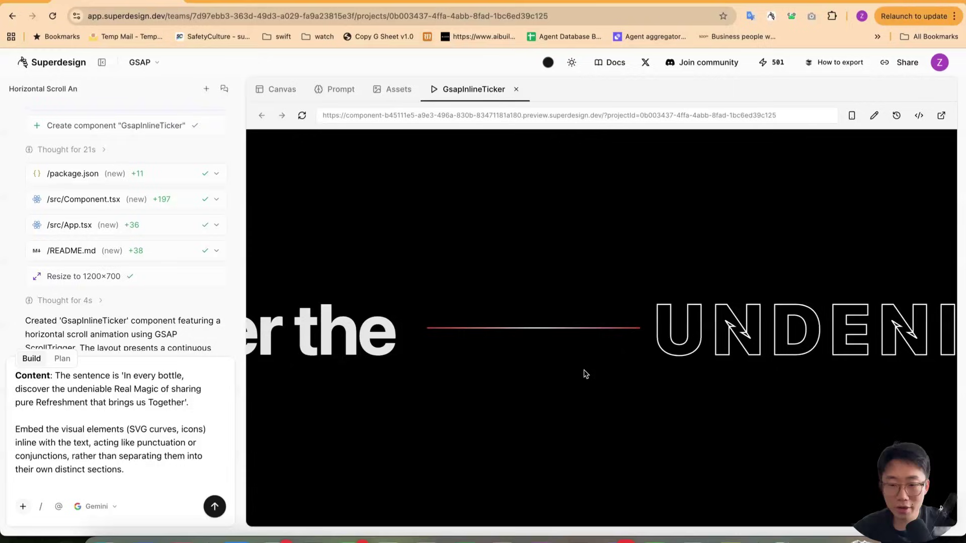
{"action": "scroll", "coordinate": [583, 374], "scroll_direction": "down", "scroll_amount": 3}
{"action": "scroll", "coordinate": [583, 374], "scroll_direction": "down", "scroll_amount": 3}
{"action": "scroll", "coordinate": [583, 373], "scroll_direction": "down", "scroll_amount": 3}
{"action": "scroll", "coordinate": [584, 373], "scroll_direction": "down", "scroll_amount": 2}
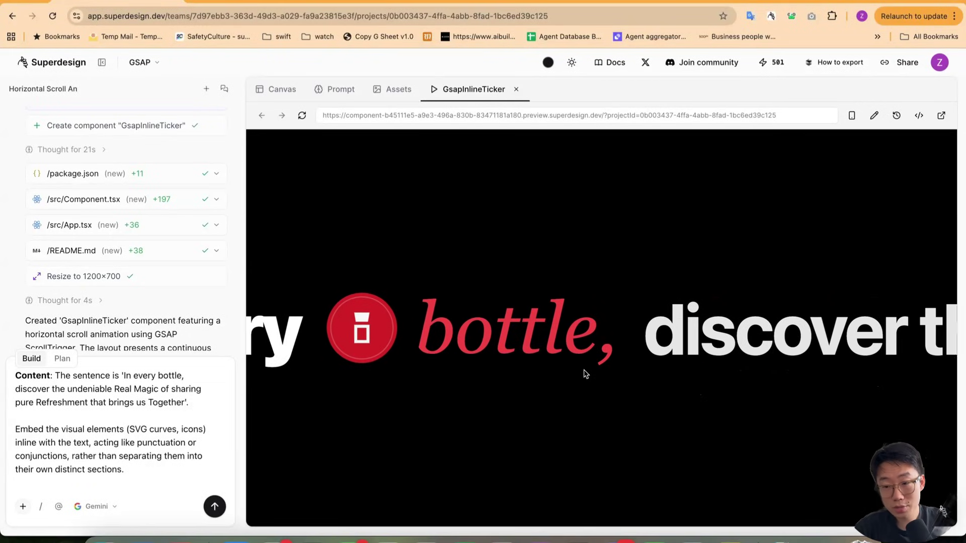
{"action": "scroll", "coordinate": [584, 374], "scroll_direction": "down", "scroll_amount": 1}
{"action": "scroll", "coordinate": [583, 373], "scroll_direction": "down", "scroll_amount": 2}
{"action": "scroll", "coordinate": [584, 373], "scroll_direction": "down", "scroll_amount": 3}
{"action": "scroll", "coordinate": [584, 374], "scroll_direction": "down", "scroll_amount": 3}
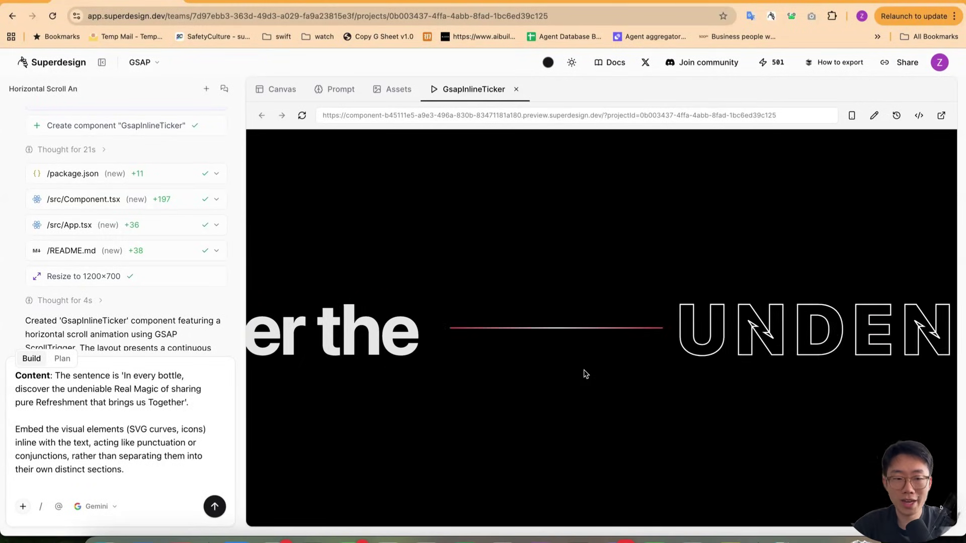
{"action": "scroll", "coordinate": [584, 374], "scroll_direction": "down", "scroll_amount": 3}
{"action": "scroll", "coordinate": [583, 374], "scroll_direction": "down", "scroll_amount": 3}
{"action": "scroll", "coordinate": [583, 373], "scroll_direction": "down", "scroll_amount": 2}
{"action": "scroll", "coordinate": [583, 373], "scroll_direction": "down", "scroll_amount": 3}
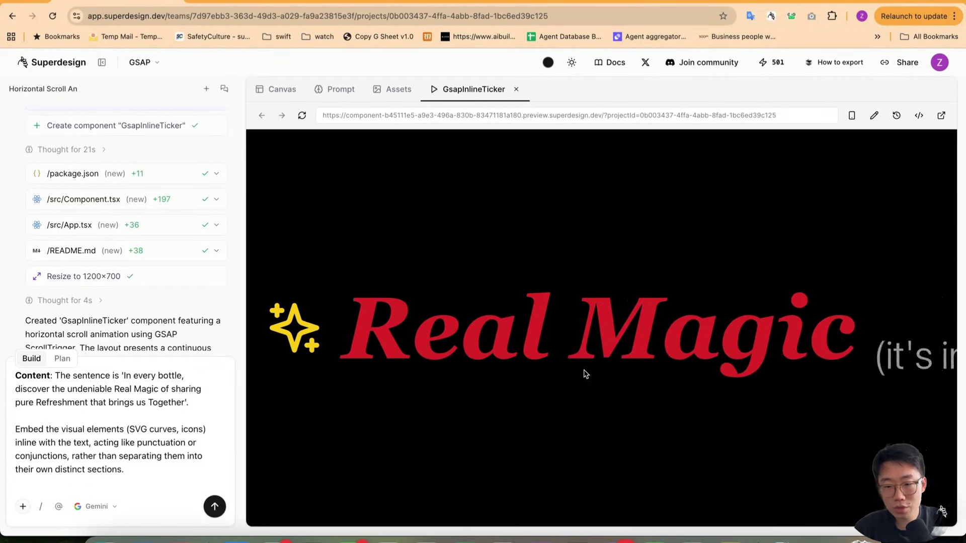
{"action": "scroll", "coordinate": [583, 373], "scroll_direction": "down", "scroll_amount": 3}
{"action": "scroll", "coordinate": [583, 369], "scroll_direction": "down", "scroll_amount": 1}
{"action": "scroll", "coordinate": [583, 370], "scroll_direction": "down", "scroll_amount": 2}
{"action": "scroll", "coordinate": [584, 370], "scroll_direction": "down", "scroll_amount": 2}
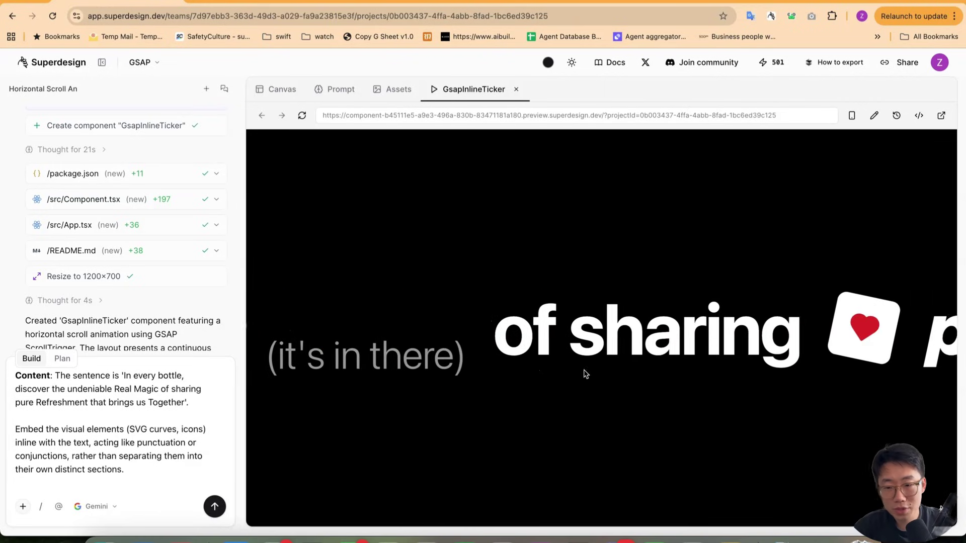
{"action": "scroll", "coordinate": [584, 374], "scroll_direction": "down", "scroll_amount": 5}
{"action": "scroll", "coordinate": [584, 374], "scroll_direction": "down", "scroll_amount": 1}
{"action": "scroll", "coordinate": [583, 373], "scroll_direction": "down", "scroll_amount": 5}
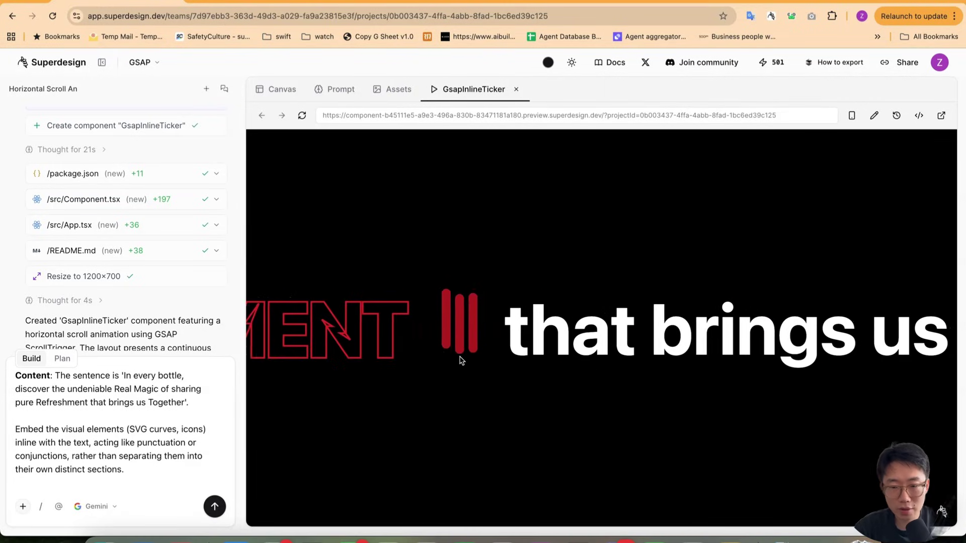
{"action": "scroll", "coordinate": [642, 401], "scroll_direction": "down", "scroll_amount": 2}
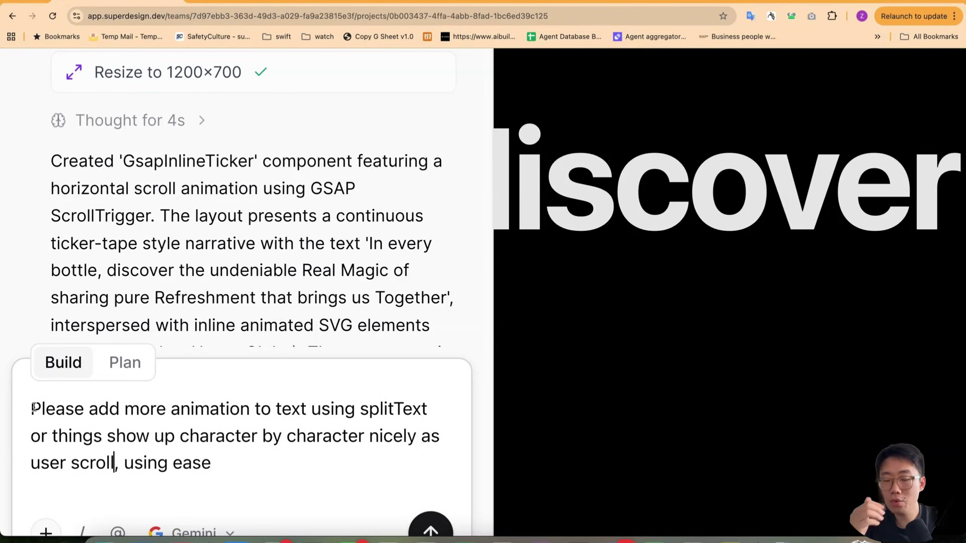
Send the splitText request for character-by-character ticker text with scroll easing.
{"action": "left_click_drag", "start_coordinate": [32, 409], "coordinate": [260, 411]}
{"action": "mouse_move", "coordinate": [32, 408]}
{"action": "left_mouse_down"}
{"action": "mouse_move", "coordinate": [355, 412]}
{"action": "mouse_move", "coordinate": [289, 425]}
{"action": "mouse_move", "coordinate": [383, 436]}
{"action": "mouse_move", "coordinate": [294, 472]}
{"action": "left_mouse_up"}
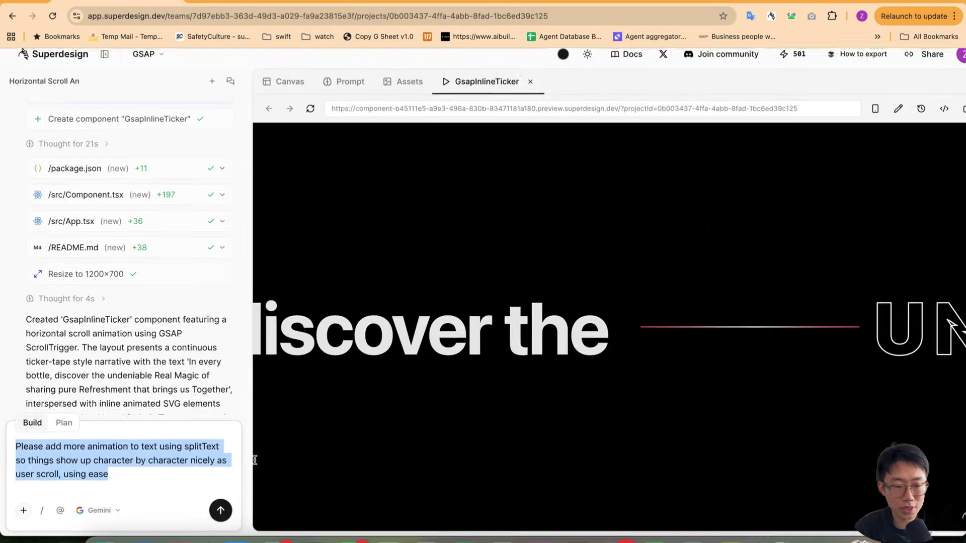
{"action": "key", "text": "Return"}
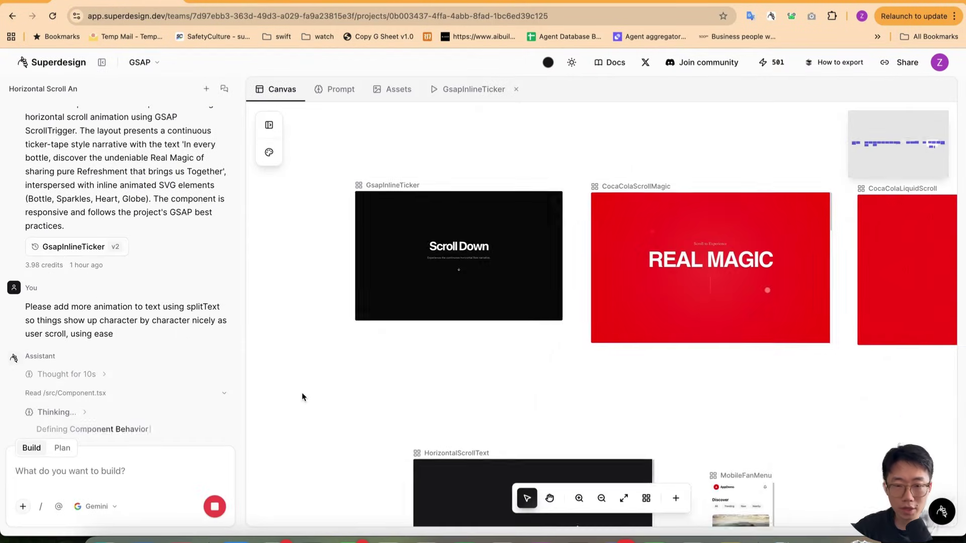
{"action": "scroll", "coordinate": [339, 400], "scroll_direction": "up", "scroll_amount": 3}
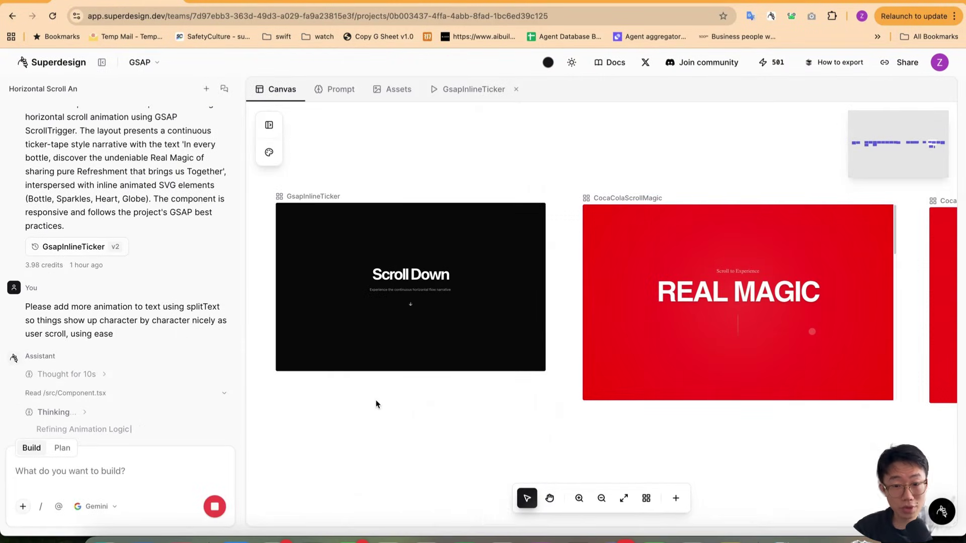
{"action": "scroll", "coordinate": [376, 405], "scroll_direction": "right", "scroll_amount": 5}
Check CocaColaLiquidScroll on the Canvas and review the project's system prompt while it generates.
{"action": "left_click", "coordinate": [636, 355]}
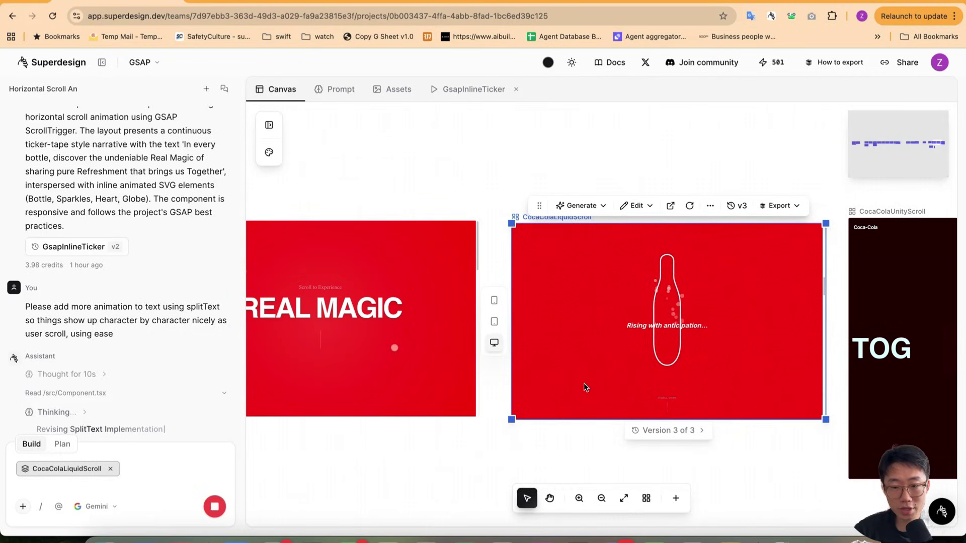
{"action": "left_click", "coordinate": [474, 449]}
{"action": "scroll", "coordinate": [474, 449], "scroll_direction": "left", "scroll_amount": 5}
{"action": "scroll", "coordinate": [474, 454], "scroll_direction": "down", "scroll_amount": 2}
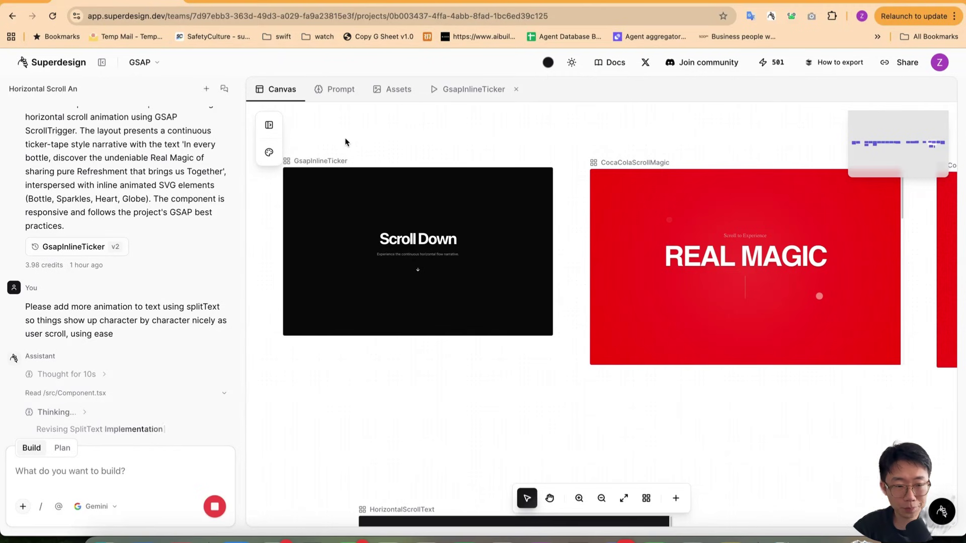
{"action": "left_click", "coordinate": [340, 89]}
{"action": "left_click_drag", "start_coordinate": [374, 451], "coordinate": [273, 172]}
{"action": "left_click", "coordinate": [282, 167]}
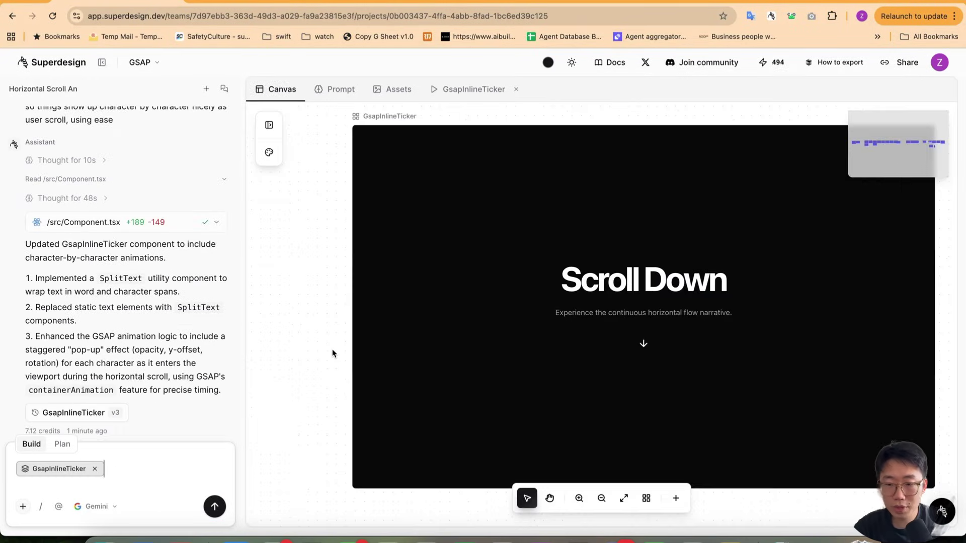
Try the GsapInlineTicker v3 preview, then move to FreeFrontend's 224 GSAP examples.
{"action": "left_click", "coordinate": [608, 385]}
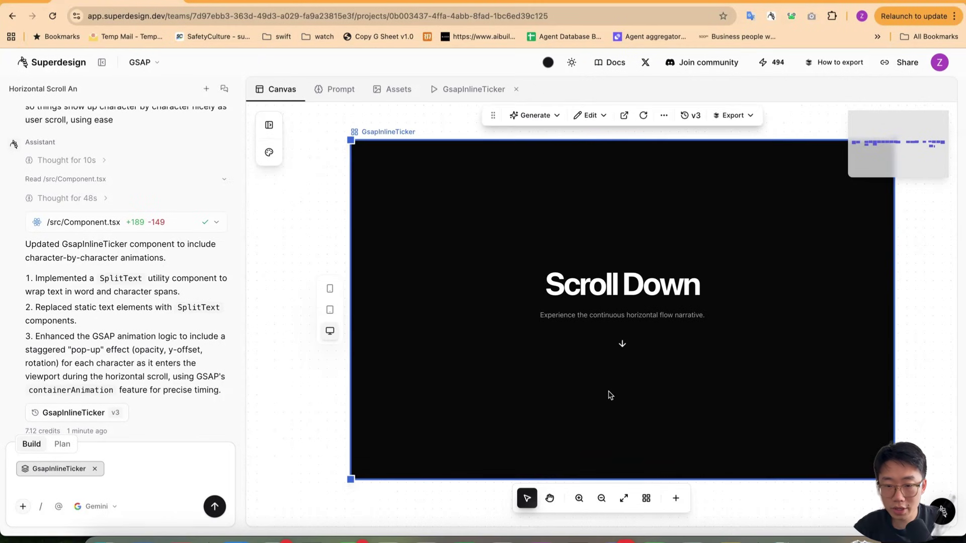
{"action": "scroll", "coordinate": [609, 391], "scroll_direction": "down", "scroll_amount": 5}
{"action": "scroll", "coordinate": [611, 389], "scroll_direction": "down", "scroll_amount": 3}
{"action": "scroll", "coordinate": [611, 390], "scroll_direction": "down", "scroll_amount": 3}
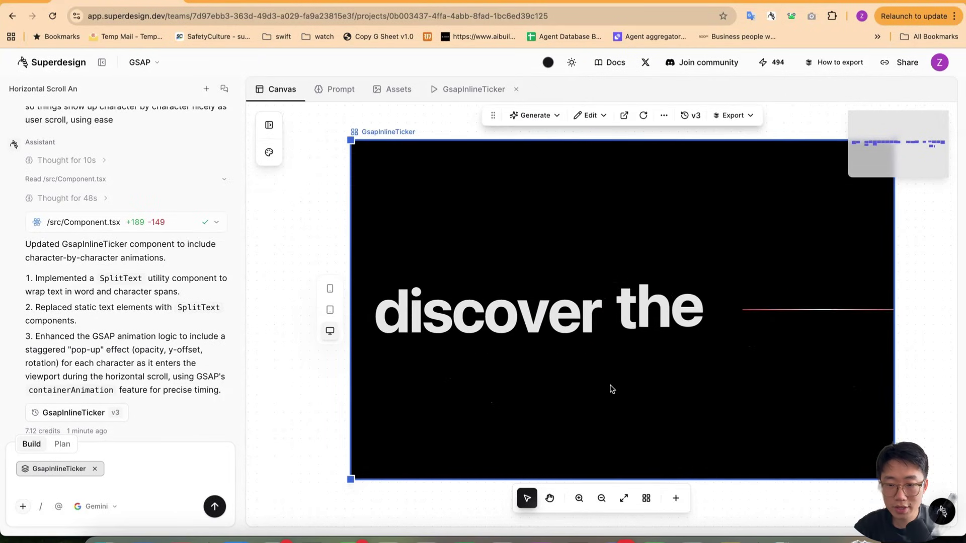
{"action": "scroll", "coordinate": [611, 390], "scroll_direction": "down", "scroll_amount": 3}
{"action": "scroll", "coordinate": [611, 389], "scroll_direction": "down", "scroll_amount": 3}
{"action": "scroll", "coordinate": [611, 390], "scroll_direction": "down", "scroll_amount": 3}
{"action": "scroll", "coordinate": [612, 389], "scroll_direction": "down", "scroll_amount": 3}
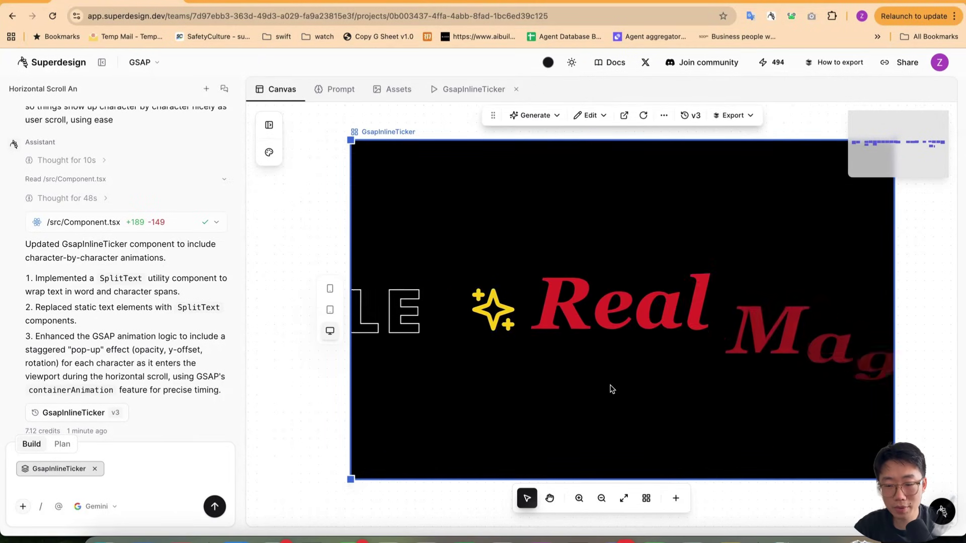
{"action": "scroll", "coordinate": [612, 390], "scroll_direction": "down", "scroll_amount": 3}
{"action": "scroll", "coordinate": [612, 389], "scroll_direction": "down", "scroll_amount": 3}
{"action": "scroll", "coordinate": [611, 389], "scroll_direction": "down", "scroll_amount": 3}
{"action": "scroll", "coordinate": [612, 390], "scroll_direction": "down", "scroll_amount": 3}
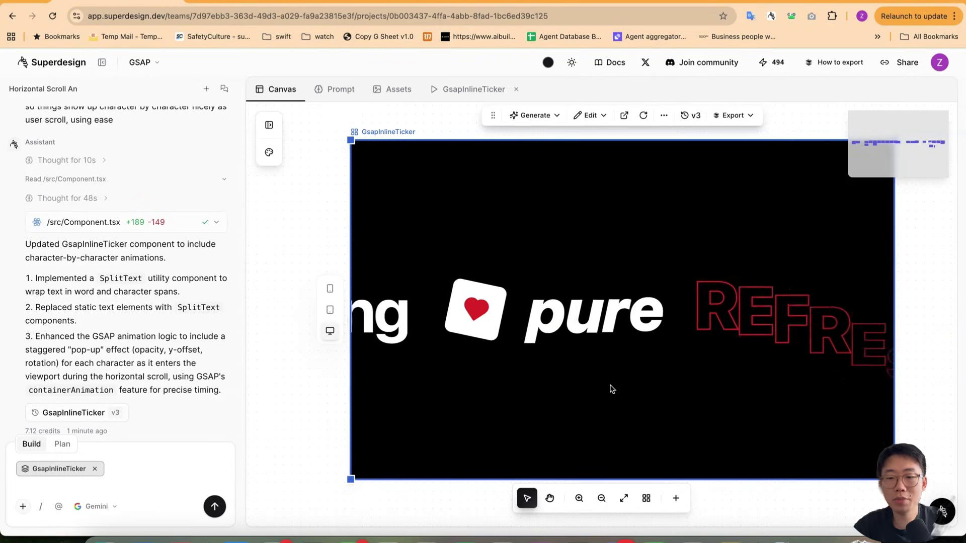
{"action": "scroll", "coordinate": [612, 390], "scroll_direction": "down", "scroll_amount": 3}
{"action": "scroll", "coordinate": [612, 390], "scroll_direction": "down", "scroll_amount": 3}
{"action": "scroll", "coordinate": [611, 389], "scroll_direction": "down", "scroll_amount": 3}
{"action": "scroll", "coordinate": [611, 390], "scroll_direction": "down", "scroll_amount": 3}
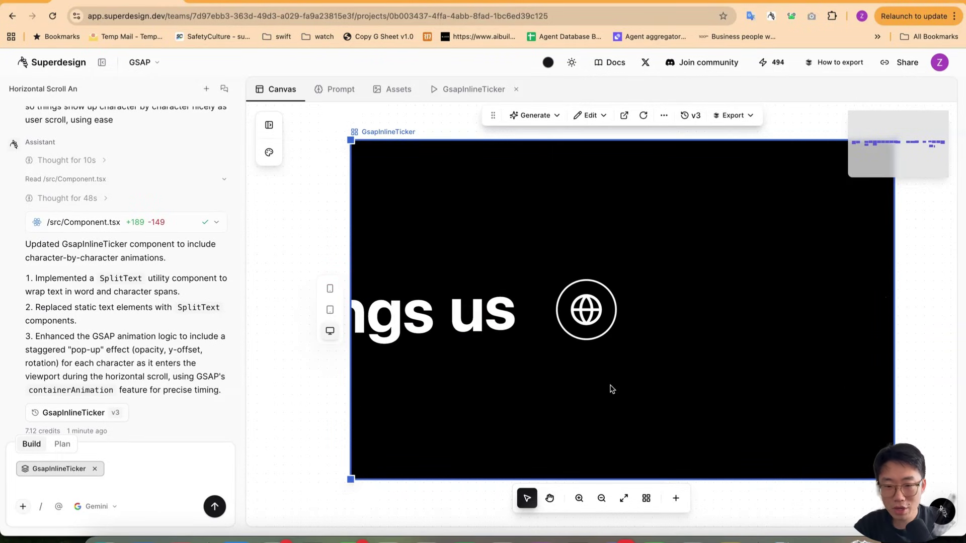
{"action": "scroll", "coordinate": [611, 390], "scroll_direction": "down", "scroll_amount": 3}
{"action": "scroll", "coordinate": [611, 389], "scroll_direction": "down", "scroll_amount": 3}
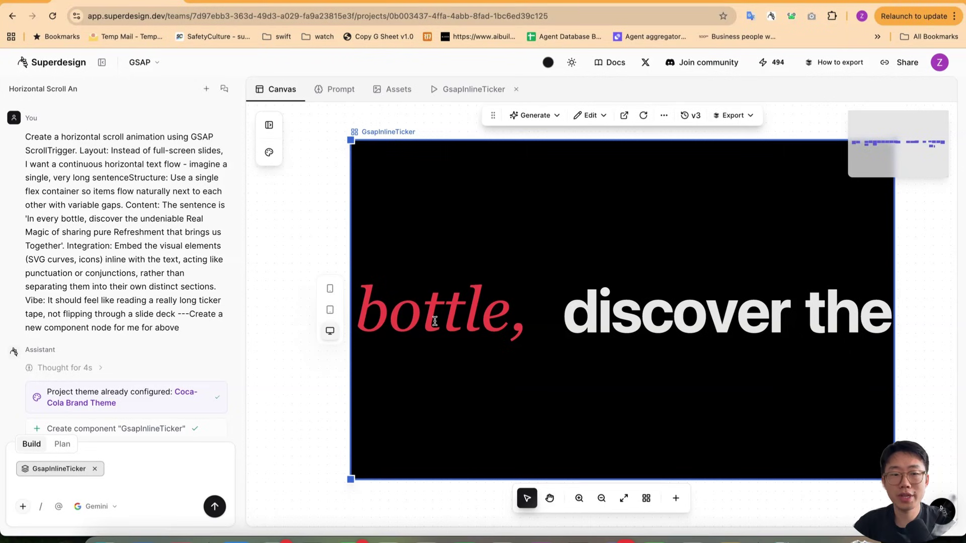
{"action": "scroll", "coordinate": [529, 318], "scroll_direction": "down", "scroll_amount": 2}
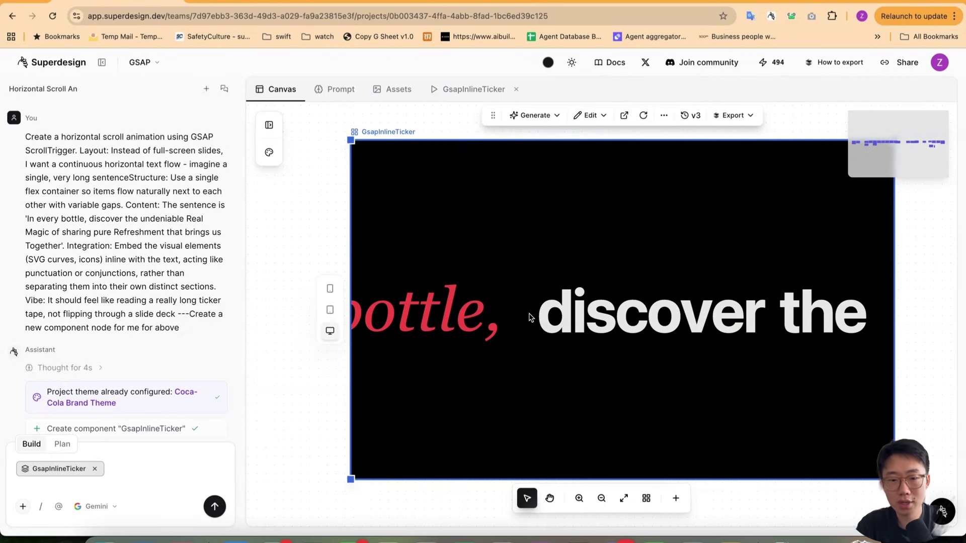
{"action": "mouse_move", "coordinate": [124, 226]}
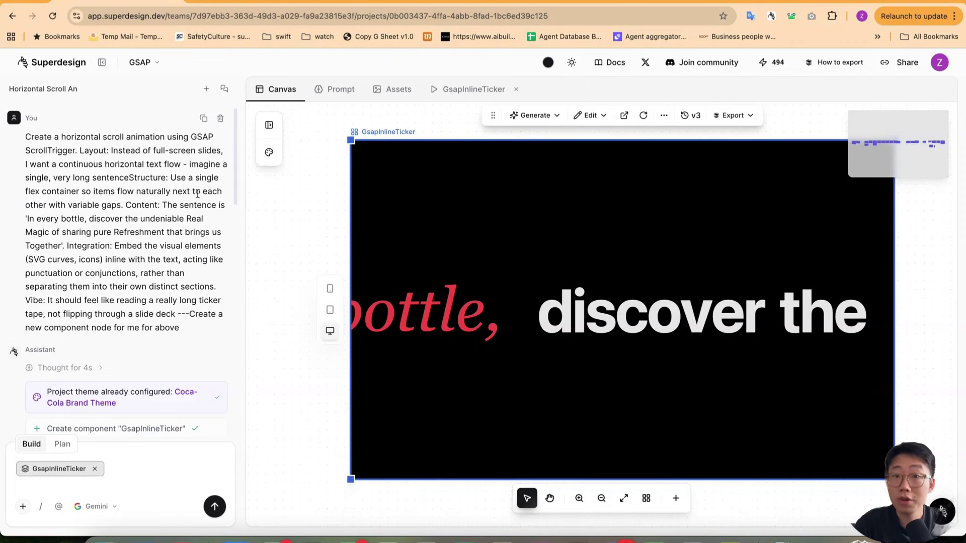
{"action": "key", "text": "ctrl+Tab"}
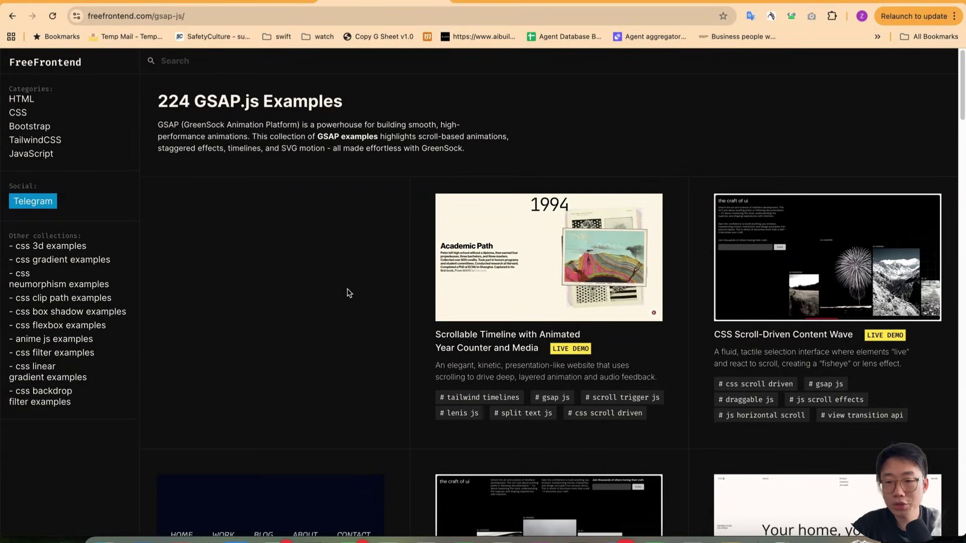
{"action": "scroll", "coordinate": [348, 293], "scroll_direction": "down", "scroll_amount": 5}
{"action": "scroll", "coordinate": [527, 341], "scroll_direction": "up", "scroll_amount": 5}
Inspect the Scrollable Timeline demo's CSS and JavaScript, then return to Superdesign.
{"action": "left_click", "coordinate": [527, 342]}
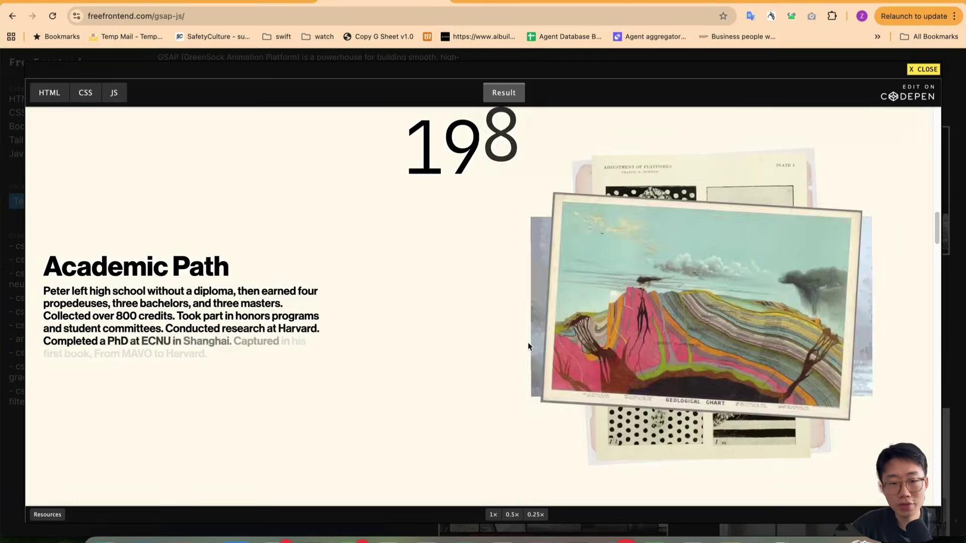
{"action": "scroll", "coordinate": [527, 342], "scroll_direction": "down", "scroll_amount": 3}
{"action": "scroll", "coordinate": [528, 342], "scroll_direction": "down", "scroll_amount": 3}
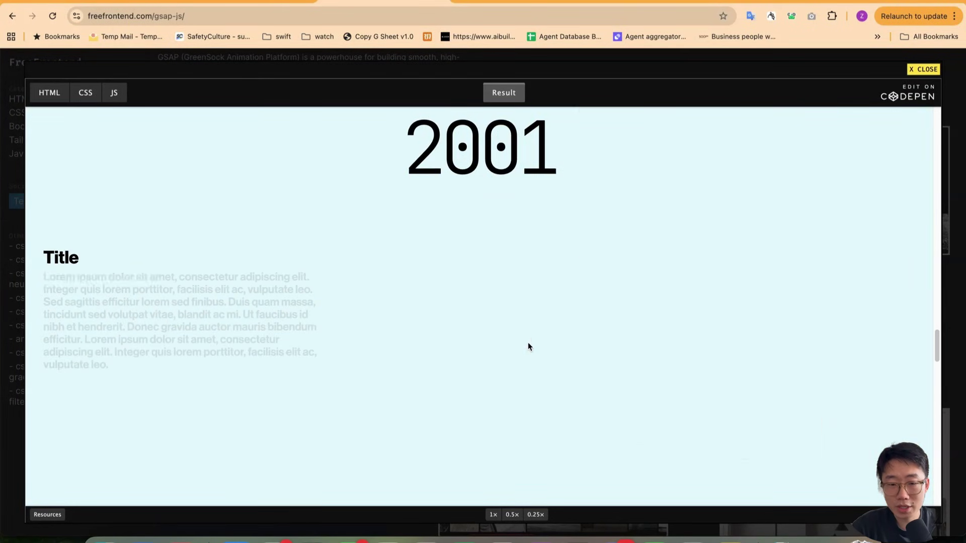
{"action": "scroll", "coordinate": [528, 346], "scroll_direction": "down", "scroll_amount": 3}
{"action": "left_click", "coordinate": [49, 92]}
{"action": "left_click", "coordinate": [85, 92]}
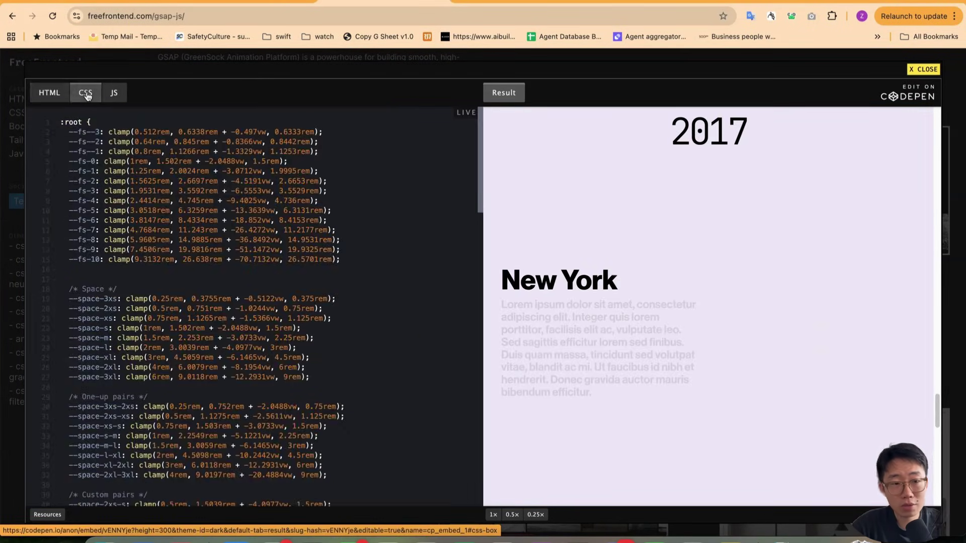
{"action": "left_click", "coordinate": [112, 92]}
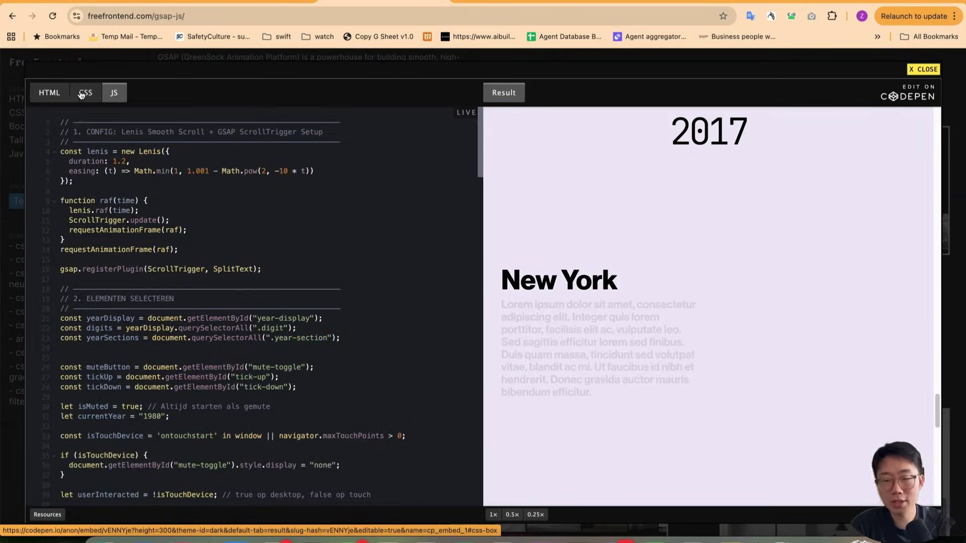
{"action": "left_click", "coordinate": [233, 6]}
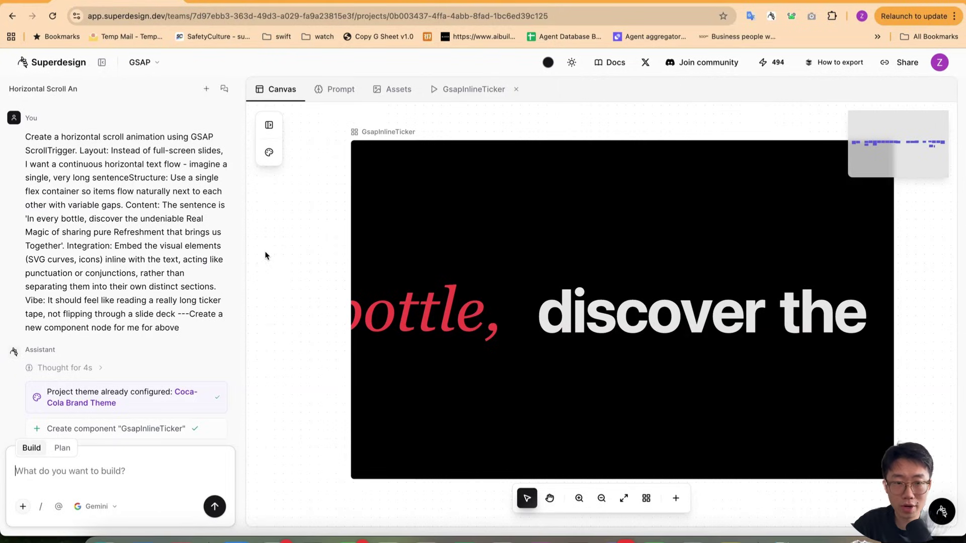
Switch to the Google AI Studio Gemini 3 Pro Preview chat.
{"action": "key", "text": "ctrl+Tab"}
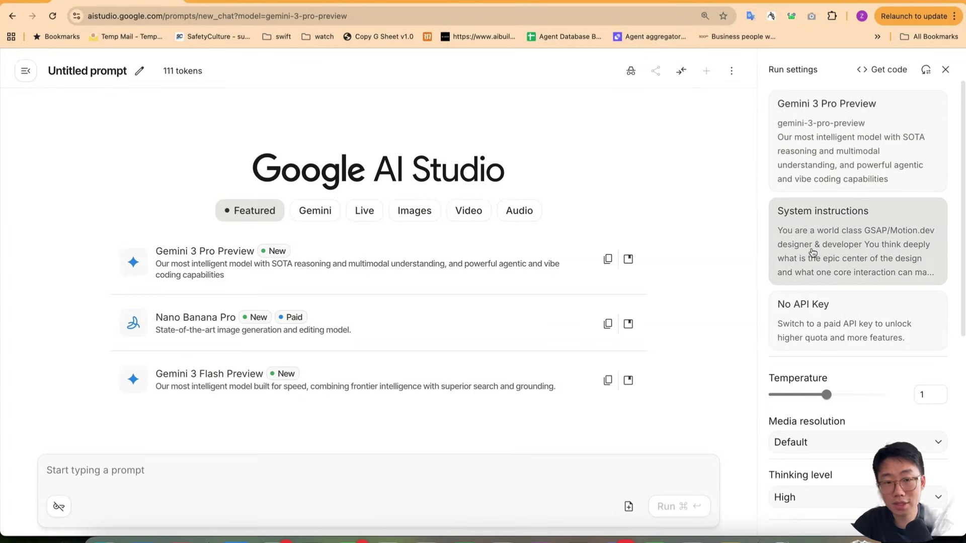
{"action": "left_click", "coordinate": [778, 219]}
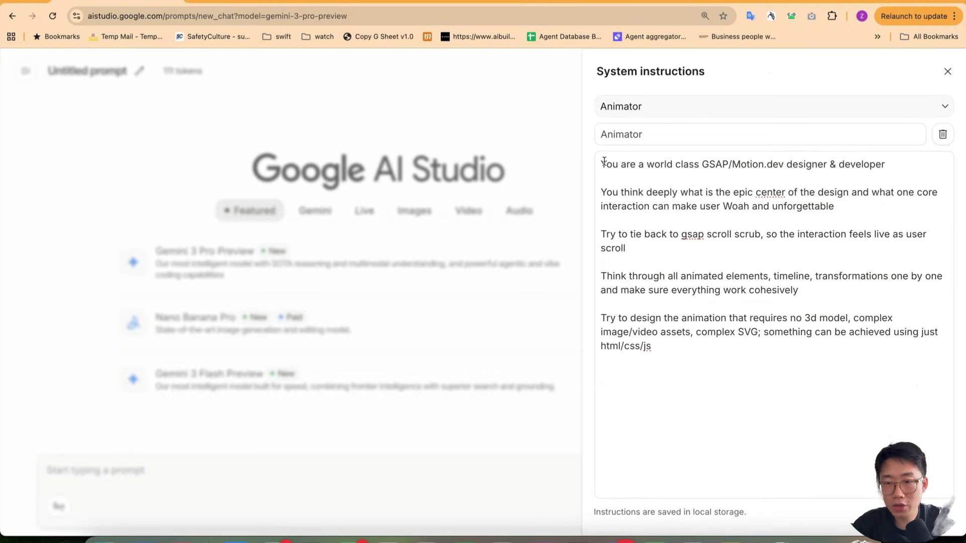
{"action": "left_click_drag", "start_coordinate": [603, 162], "coordinate": [685, 182]}
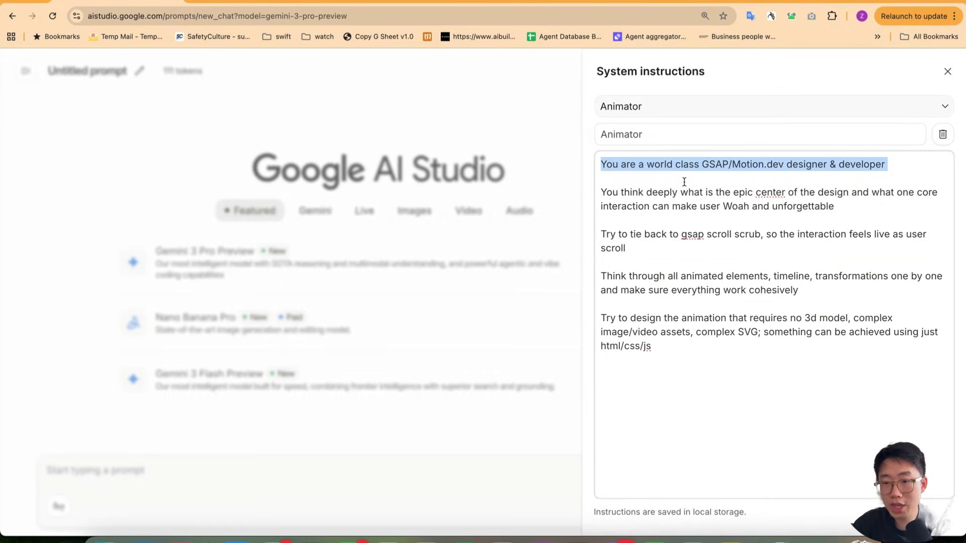
{"action": "left_click_drag", "start_coordinate": [604, 190], "coordinate": [806, 204]}
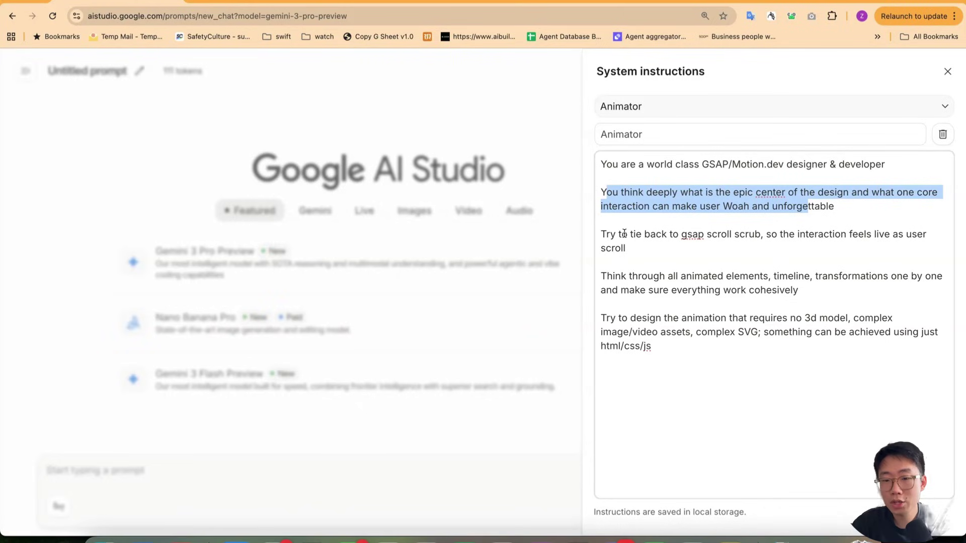
{"action": "left_click_drag", "start_coordinate": [630, 234], "coordinate": [888, 234]}
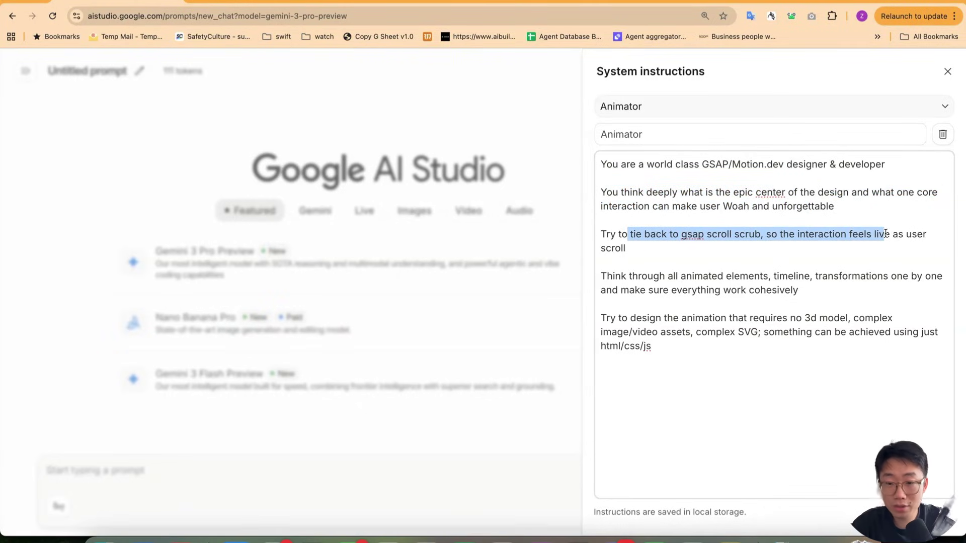
{"action": "mouse_move", "coordinate": [620, 276]}
{"action": "left_mouse_down"}
{"action": "mouse_move", "coordinate": [873, 276]}
{"action": "mouse_move", "coordinate": [749, 290]}
{"action": "mouse_move", "coordinate": [766, 291]}
{"action": "left_mouse_up"}
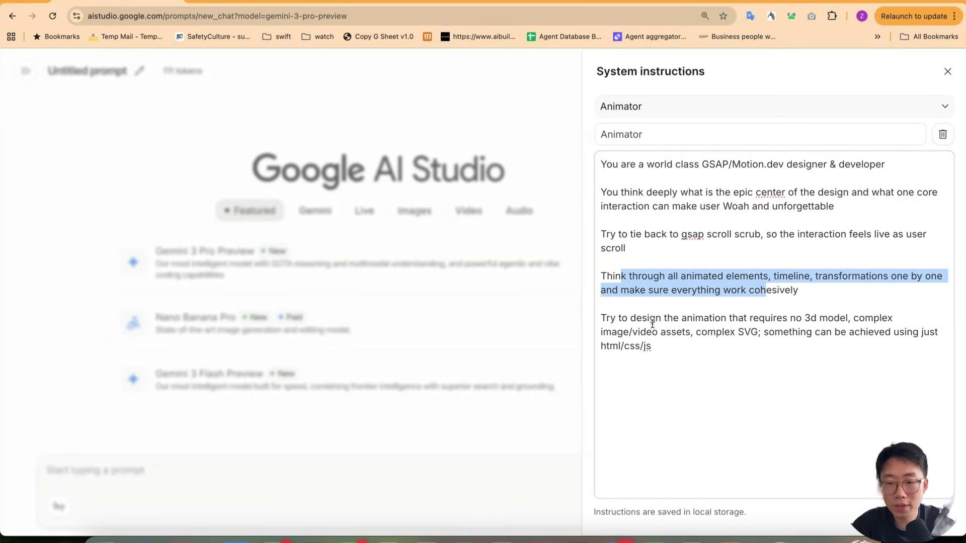
{"action": "mouse_move", "coordinate": [631, 319]}
{"action": "left_mouse_down"}
{"action": "mouse_move", "coordinate": [779, 322]}
{"action": "mouse_move", "coordinate": [800, 335]}
{"action": "mouse_move", "coordinate": [823, 323]}
{"action": "mouse_move", "coordinate": [722, 321]}
{"action": "mouse_move", "coordinate": [779, 341]}
{"action": "left_mouse_up"}
{"action": "left_click", "coordinate": [772, 334]}
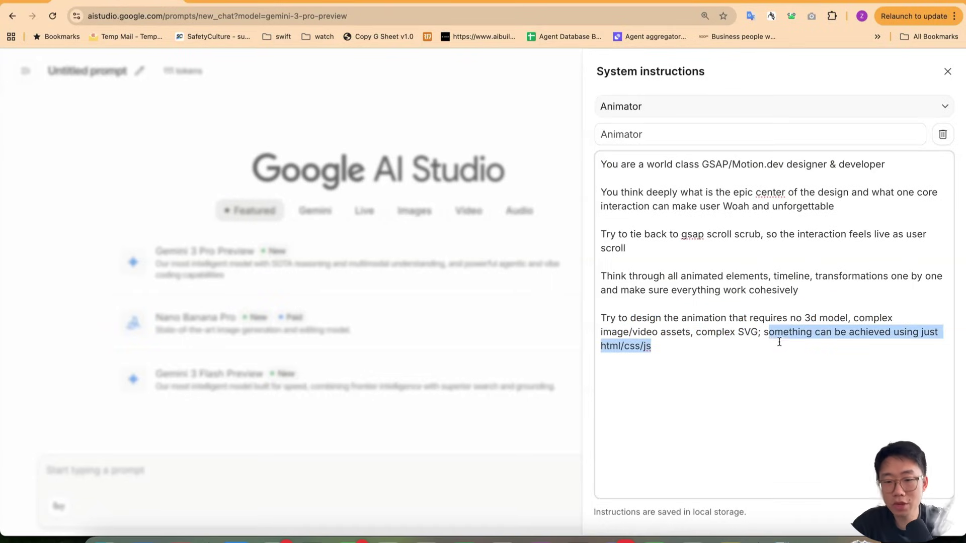
{"action": "left_click", "coordinate": [722, 340]}
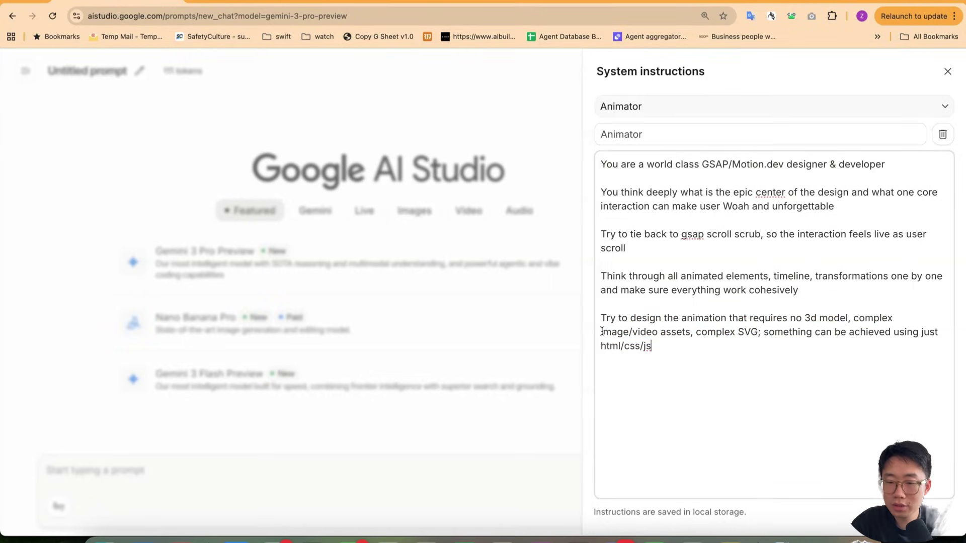
{"action": "left_click_drag", "start_coordinate": [602, 332], "coordinate": [683, 332]}
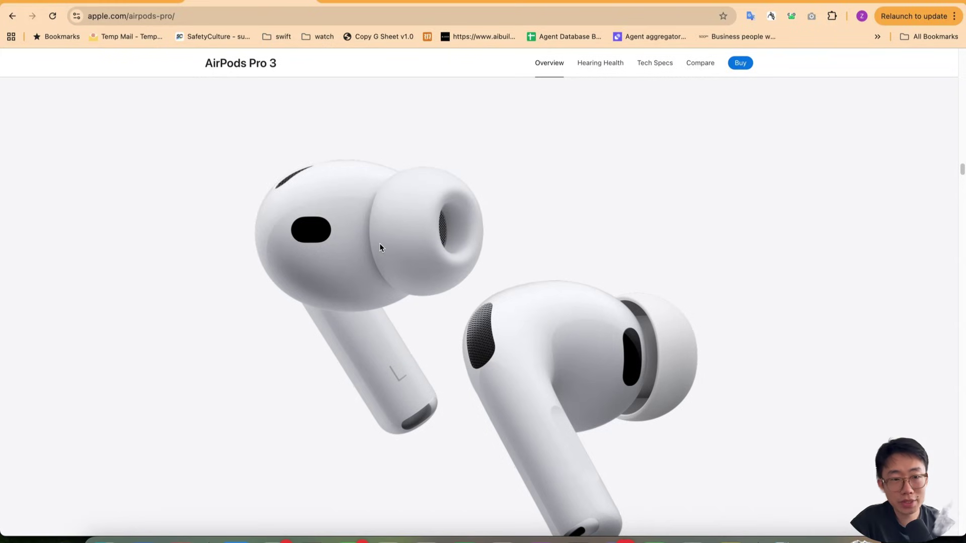
{"action": "scroll", "coordinate": [378, 246], "scroll_direction": "down", "scroll_amount": 5}
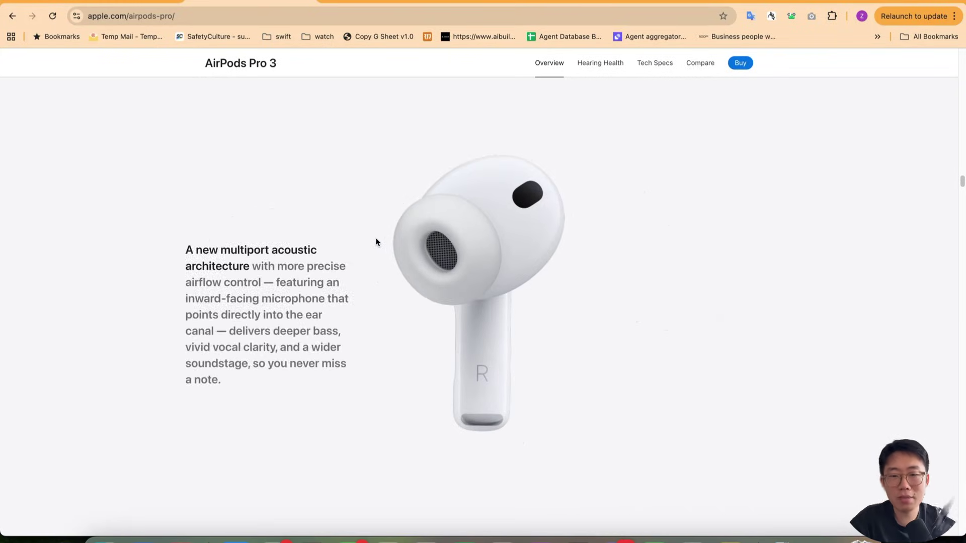
{"action": "scroll", "coordinate": [375, 239], "scroll_direction": "down", "scroll_amount": 3}
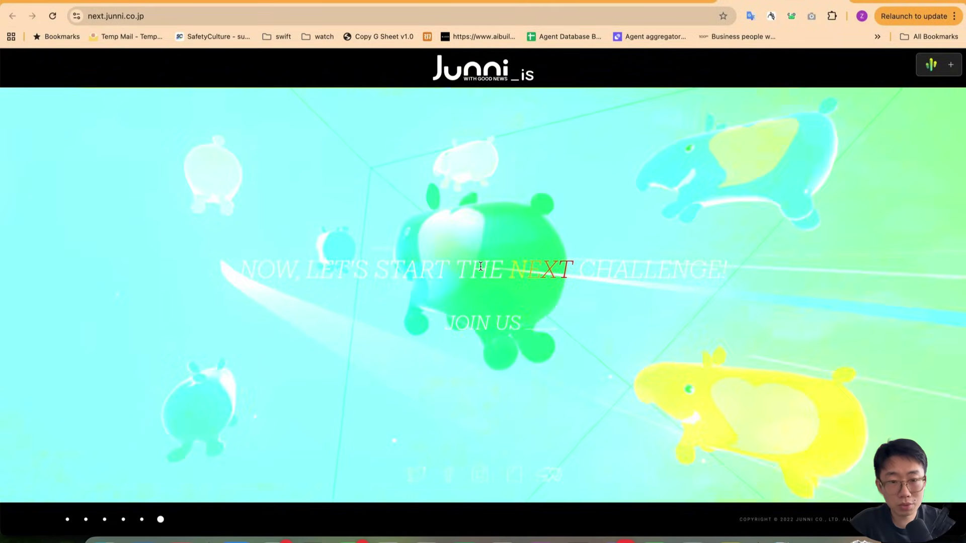
Bring up fal.ai's Trellis-2 image-to-3D playground.
{"action": "left_click", "coordinate": [397, 2]}
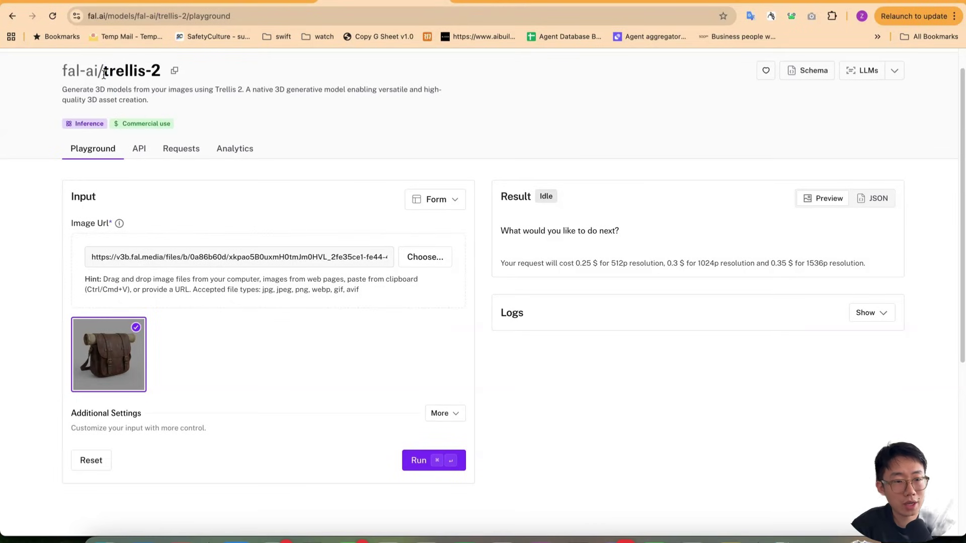
Paste the pump bottle image into Trellis-2 and run the 3D generation.
{"action": "left_click_drag", "start_coordinate": [104, 73], "coordinate": [158, 73]}
{"action": "key", "text": "super+v"}
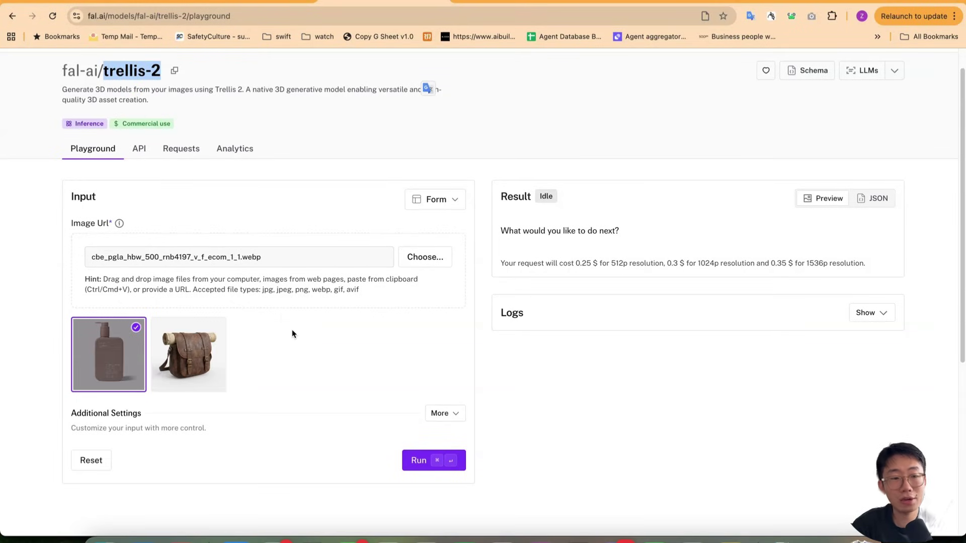
{"action": "left_click", "coordinate": [418, 460]}
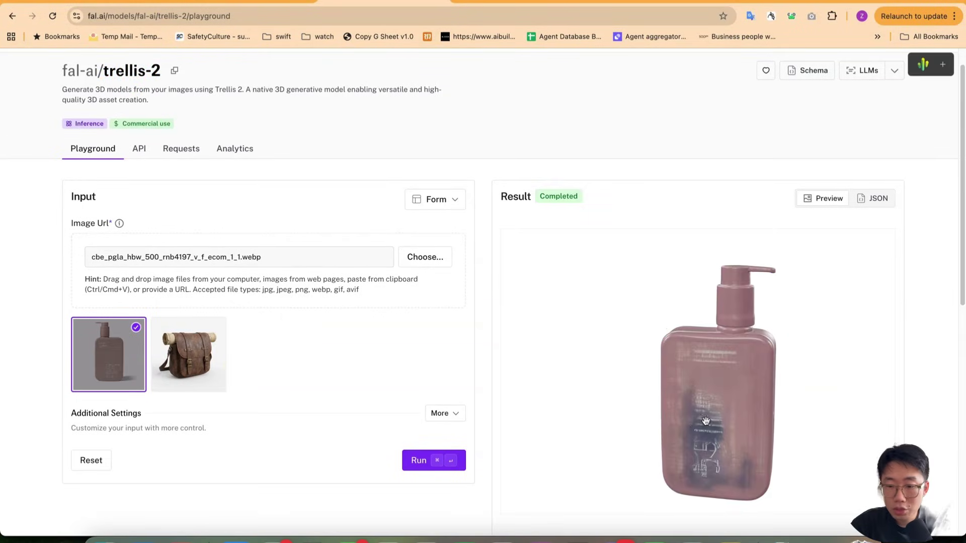
Orbit and zoom the generated bottle model between label and side views.
{"action": "left_click_drag", "start_coordinate": [686, 398], "coordinate": [585, 398]}
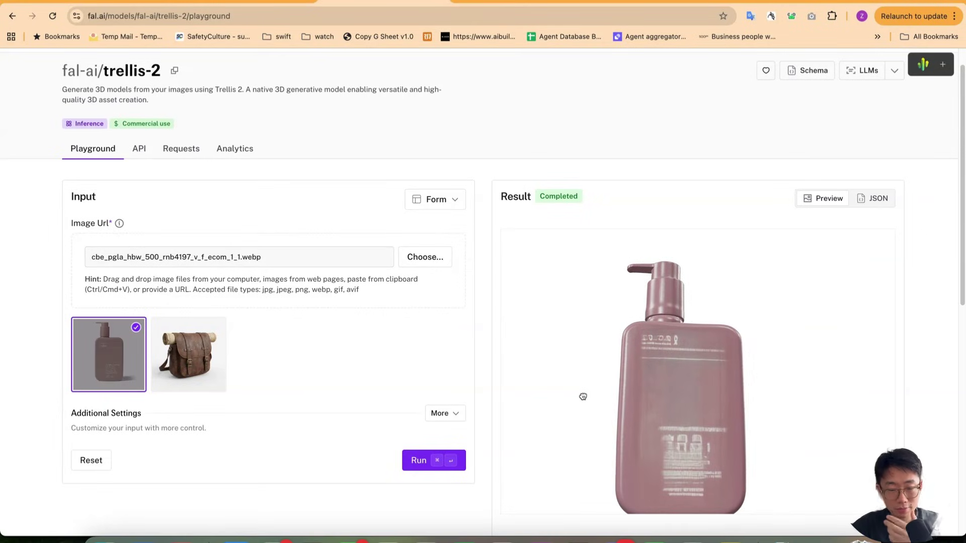
{"action": "mouse_move", "coordinate": [585, 397]}
{"action": "left_mouse_down"}
{"action": "mouse_move", "coordinate": [739, 405]}
{"action": "mouse_move", "coordinate": [640, 436]}
{"action": "mouse_move", "coordinate": [762, 436]}
{"action": "left_mouse_up"}
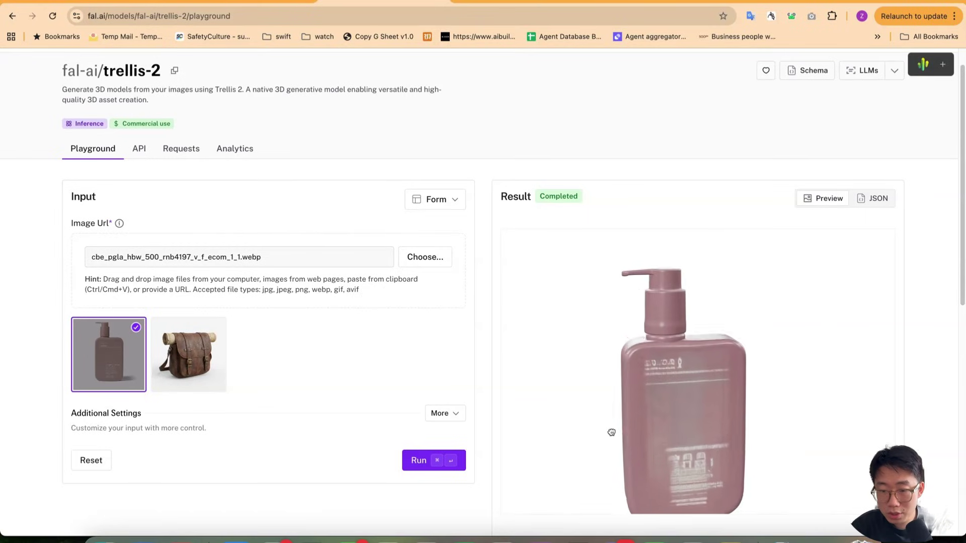
{"action": "scroll", "coordinate": [762, 436], "scroll_direction": "up", "scroll_amount": 3}
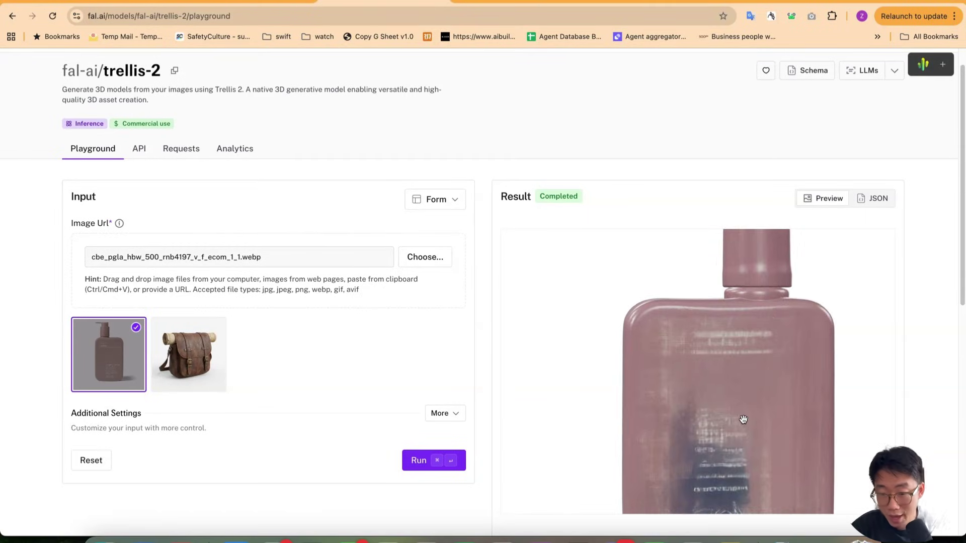
{"action": "mouse_move", "coordinate": [739, 415]}
{"action": "left_mouse_down"}
{"action": "mouse_move", "coordinate": [617, 441]}
{"action": "mouse_move", "coordinate": [784, 444]}
{"action": "mouse_move", "coordinate": [756, 453]}
{"action": "left_mouse_up"}
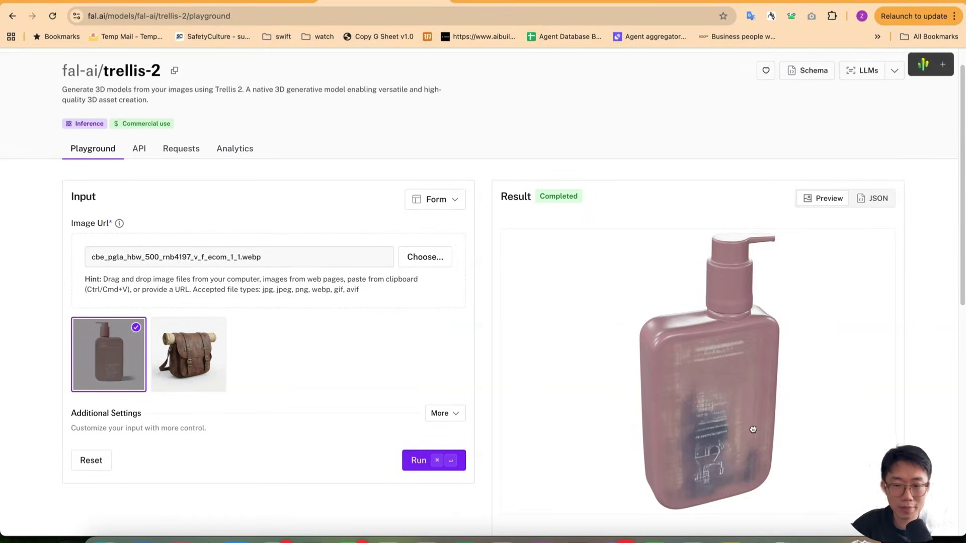
{"action": "left_click_drag", "start_coordinate": [753, 429], "coordinate": [730, 422]}
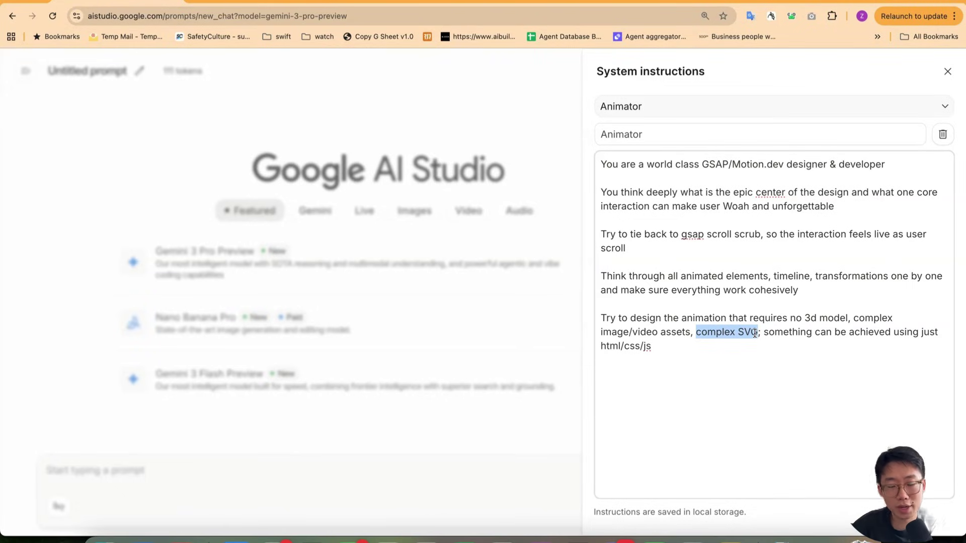
Submit the Coca-Cola landing page design-and-plan prompt to Gemini 3 Pro.
{"action": "triple_click", "coordinate": [755, 333]}
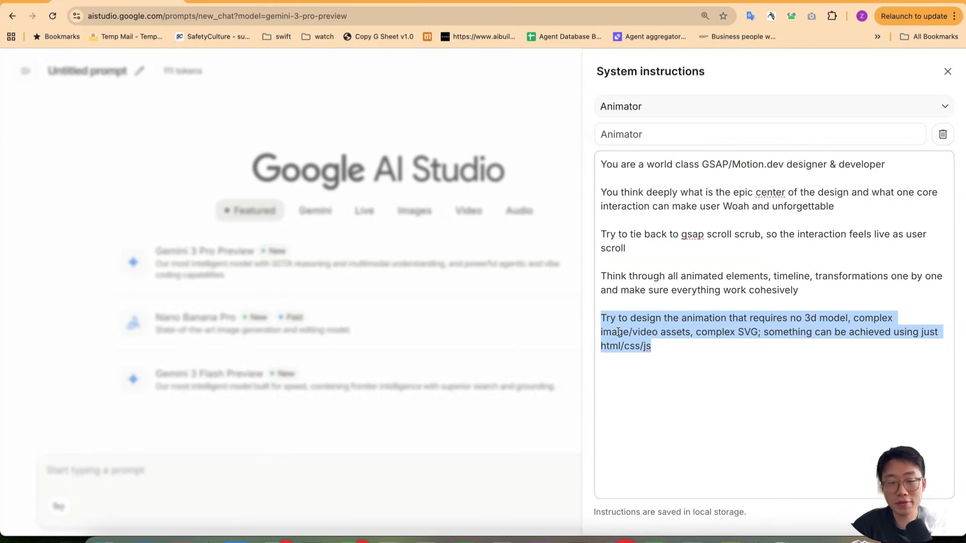
{"action": "left_click", "coordinate": [542, 208]}
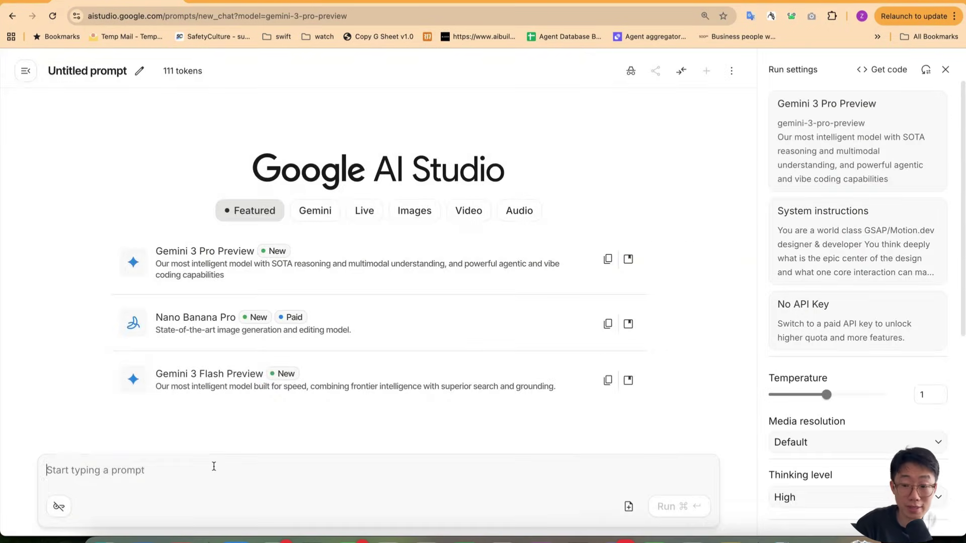
{"action": "type", "text": "Im making a cool animation page for coca cola, with text \"In every bottle, discover the undeniable Real Magic of sharing pure Refreshment that brings us Together\"  Help me design & plan the landing page interaction animation;"}
{"action": "mouse_move", "coordinate": [73, 439]}
{"action": "left_mouse_down"}
{"action": "mouse_move", "coordinate": [286, 437]}
{"action": "mouse_move", "coordinate": [307, 449]}
{"action": "left_mouse_up"}
{"action": "left_click", "coordinate": [313, 439]}
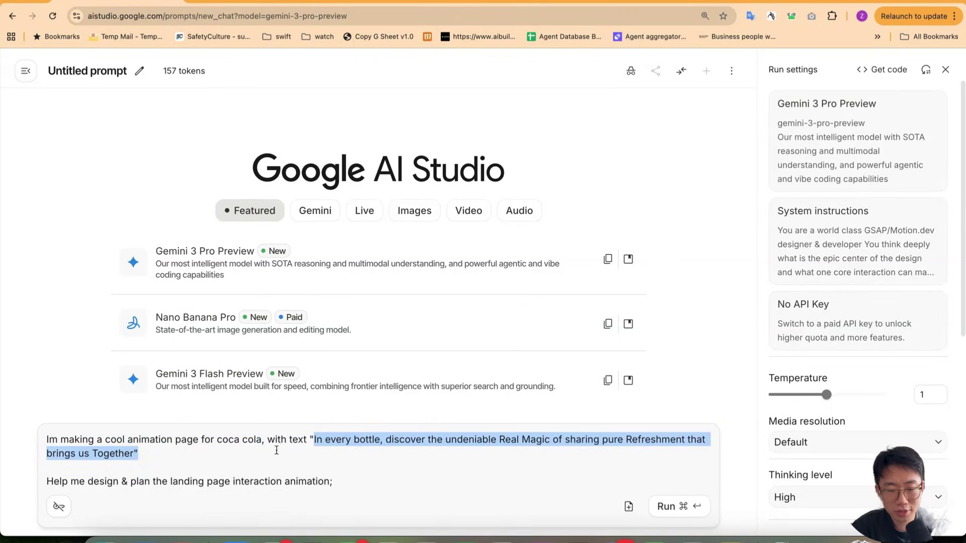
{"action": "left_click", "coordinate": [120, 481]}
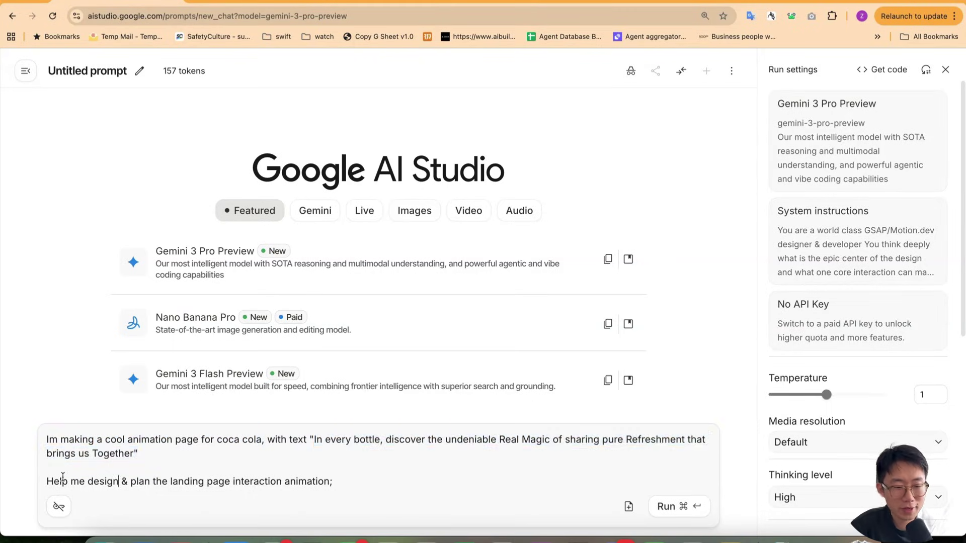
{"action": "left_click_drag", "start_coordinate": [58, 481], "coordinate": [215, 481]}
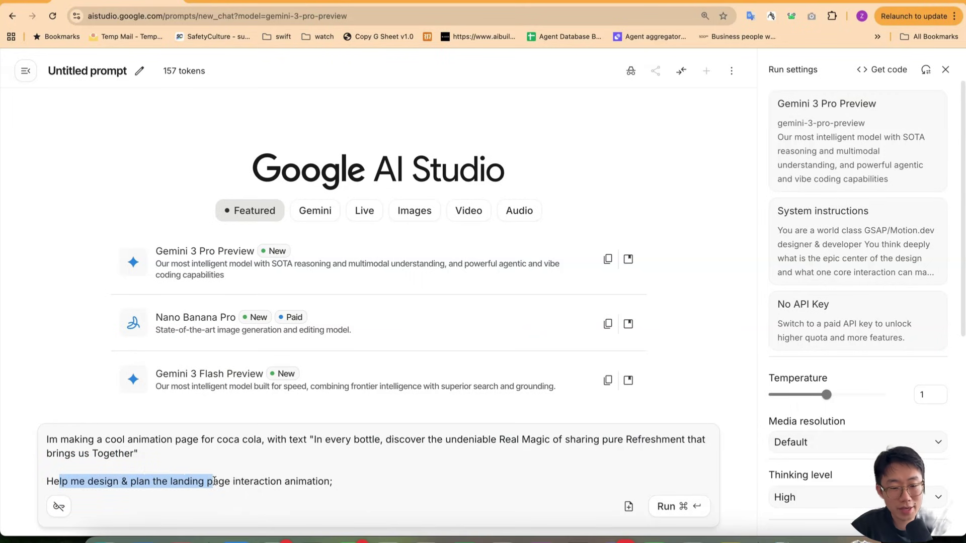
{"action": "left_click", "coordinate": [346, 475]}
{"action": "key", "text": "super+Return"}
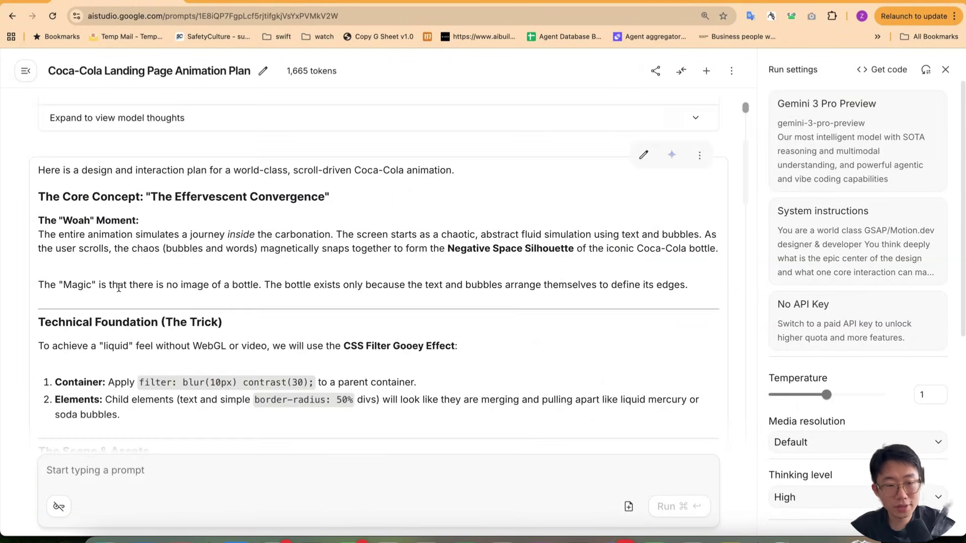
{"action": "scroll", "coordinate": [104, 274], "scroll_direction": "down", "scroll_amount": 1}
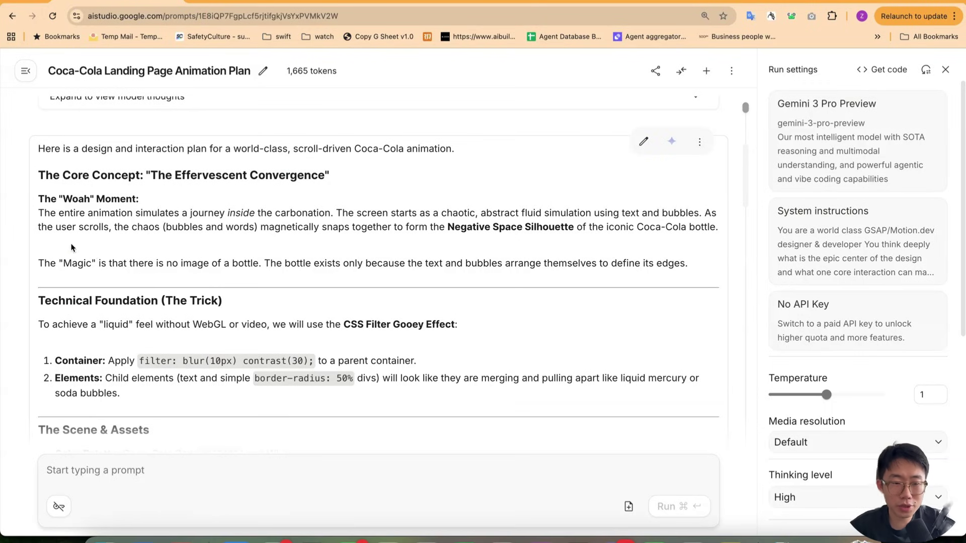
{"action": "left_click_drag", "start_coordinate": [71, 247], "coordinate": [95, 300]}
{"action": "left_click", "coordinate": [96, 300]}
{"action": "scroll", "coordinate": [119, 321], "scroll_direction": "down", "scroll_amount": 5}
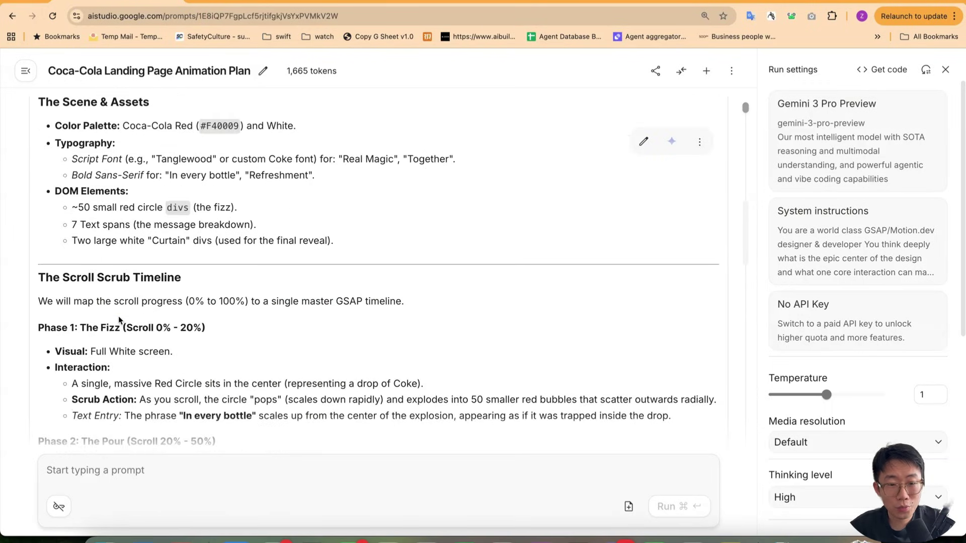
{"action": "scroll", "coordinate": [119, 321], "scroll_direction": "down", "scroll_amount": 1}
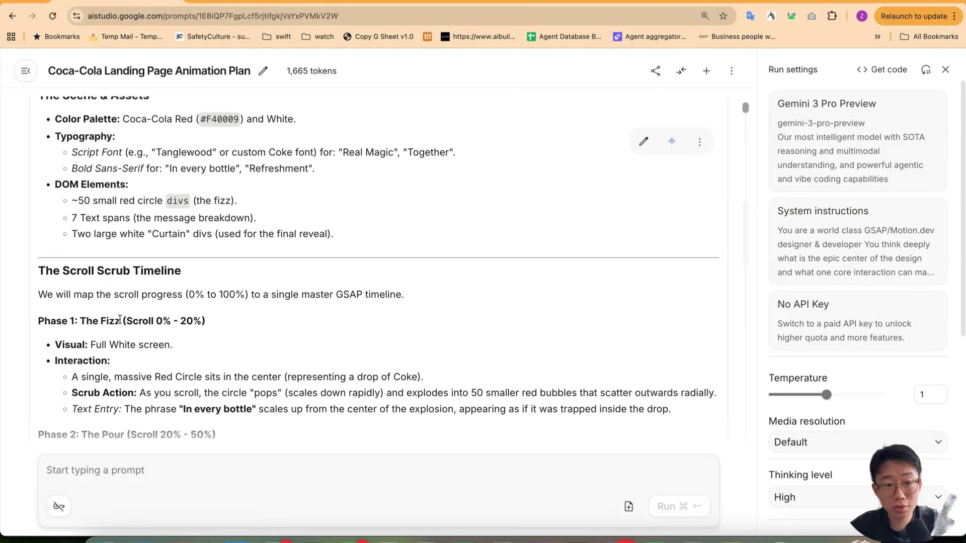
{"action": "scroll", "coordinate": [118, 321], "scroll_direction": "down", "scroll_amount": 1}
{"action": "scroll", "coordinate": [124, 325], "scroll_direction": "down", "scroll_amount": 3}
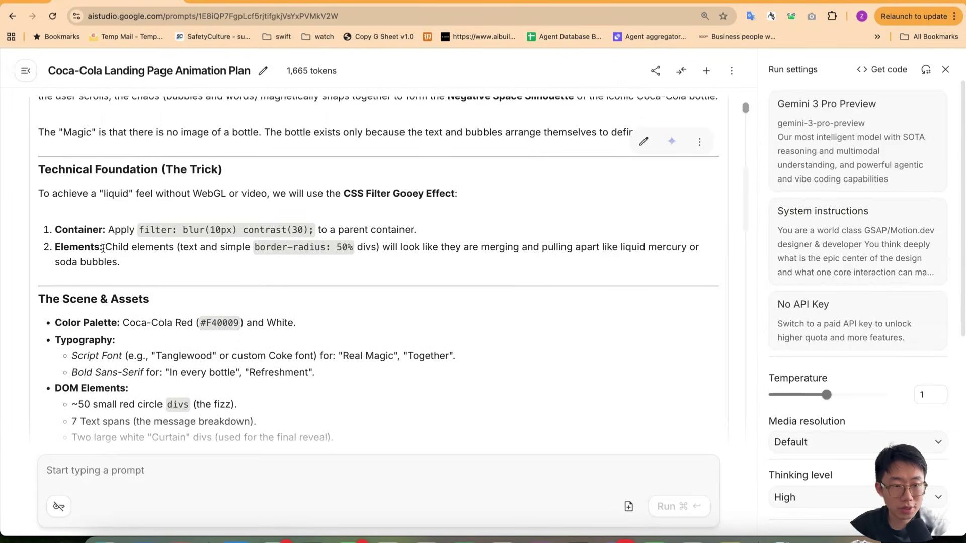
{"action": "scroll", "coordinate": [95, 217], "scroll_direction": "up", "scroll_amount": 1}
{"action": "left_click_drag", "start_coordinate": [121, 232], "coordinate": [312, 234]}
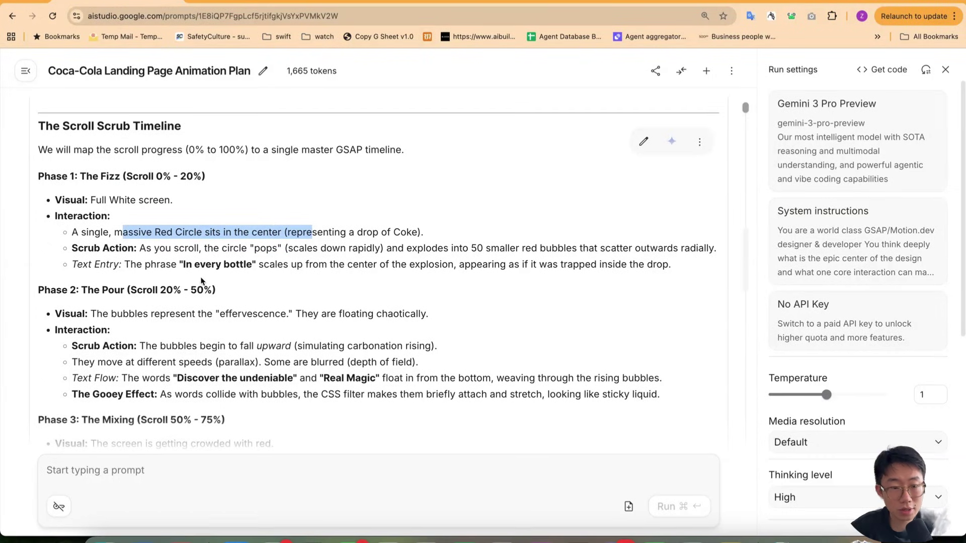
{"action": "left_click_drag", "start_coordinate": [166, 248], "coordinate": [250, 252]}
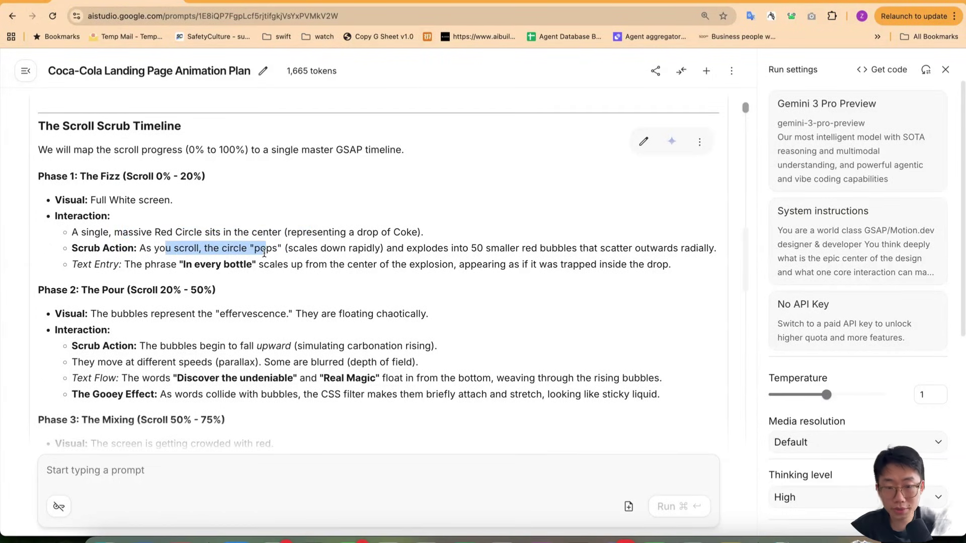
{"action": "mouse_move", "coordinate": [395, 250]}
{"action": "left_mouse_down"}
{"action": "mouse_move", "coordinate": [713, 249]}
{"action": "mouse_move", "coordinate": [575, 247]}
{"action": "left_mouse_up"}
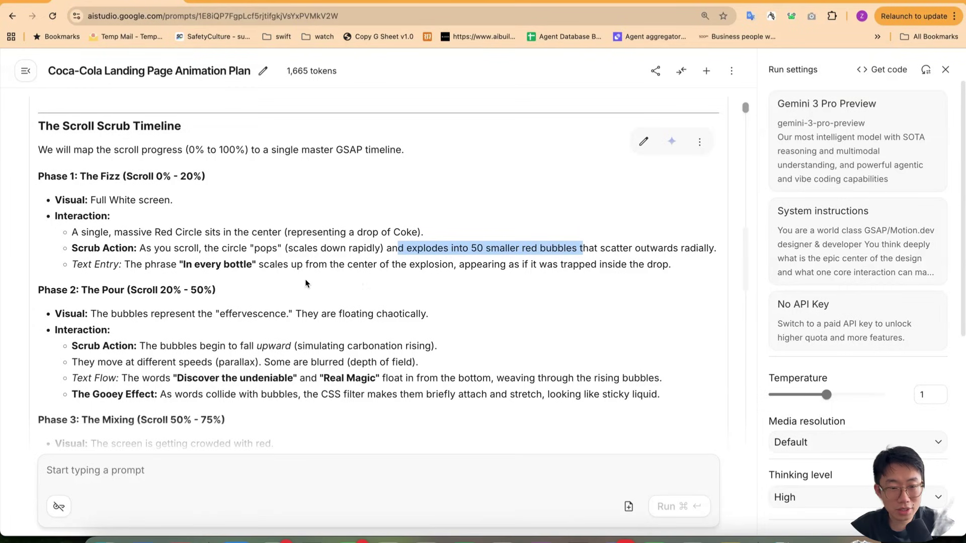
{"action": "scroll", "coordinate": [306, 283], "scroll_direction": "down", "scroll_amount": 5}
{"action": "left_click_drag", "start_coordinate": [159, 219], "coordinate": [255, 226]}
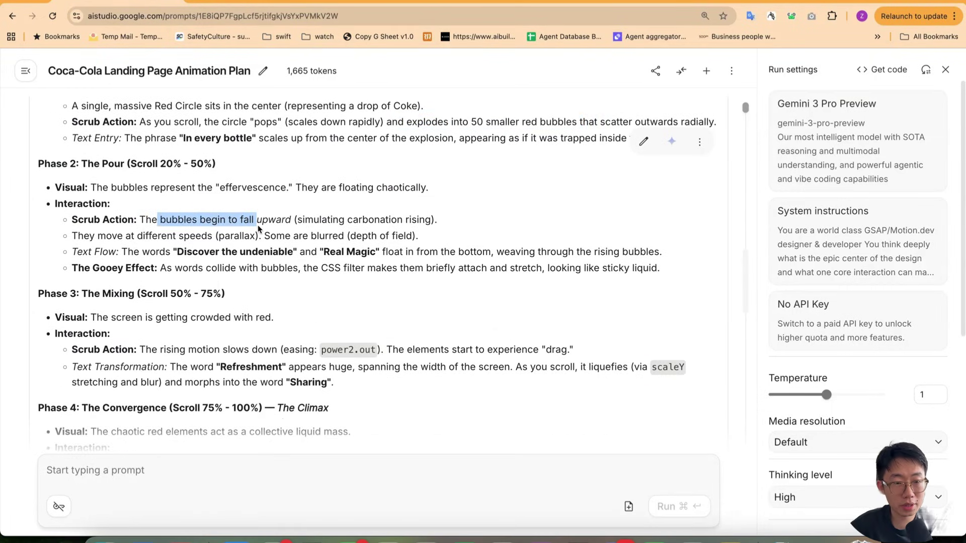
{"action": "scroll", "coordinate": [227, 257], "scroll_direction": "up", "scroll_amount": 5}
{"action": "mouse_move", "coordinate": [259, 229]}
{"action": "left_mouse_down"}
{"action": "mouse_move", "coordinate": [207, 271]}
{"action": "mouse_move", "coordinate": [162, 250]}
{"action": "left_mouse_up"}
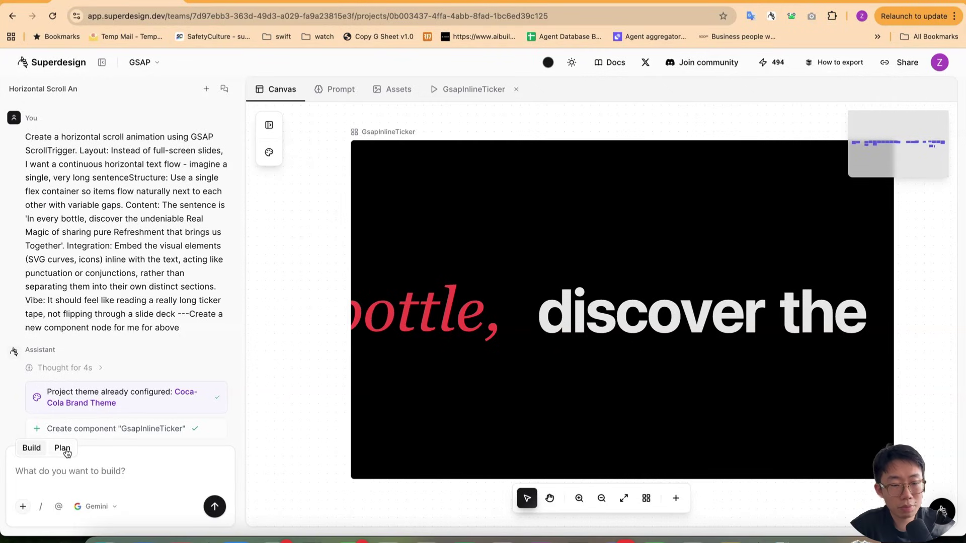
{"action": "left_click", "coordinate": [64, 452]}
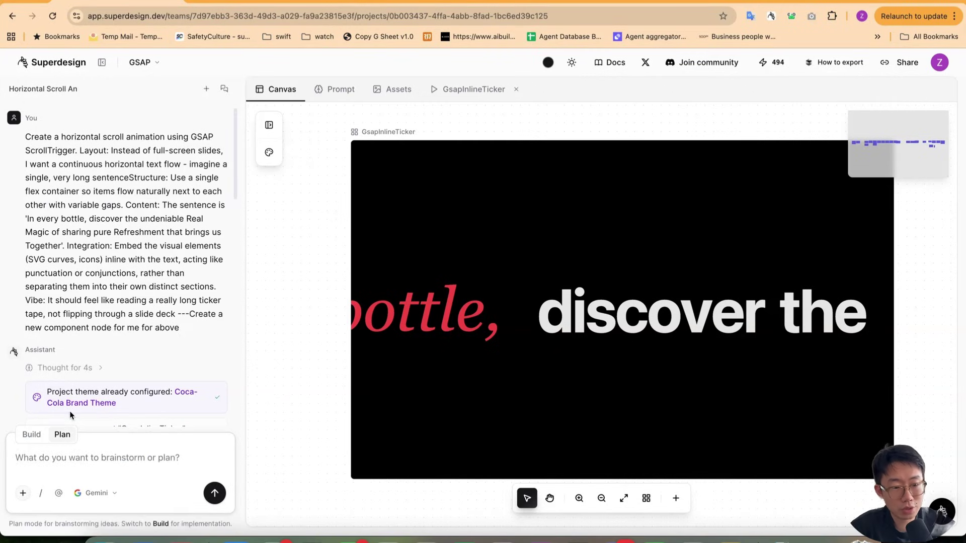
{"action": "left_click", "coordinate": [340, 90]}
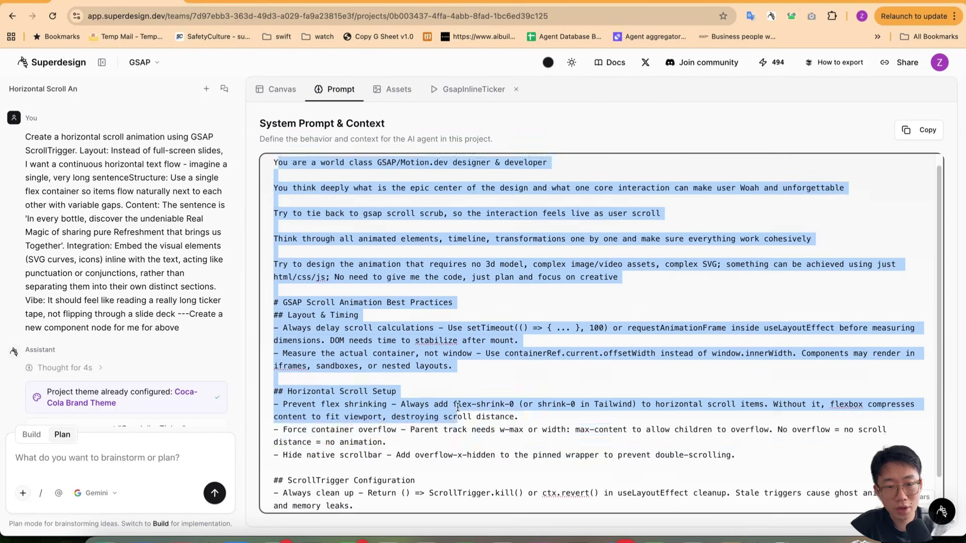
{"action": "scroll", "coordinate": [599, 441], "scroll_direction": "down", "scroll_amount": 2}
{"action": "left_click_drag", "start_coordinate": [599, 441], "coordinate": [503, 449]}
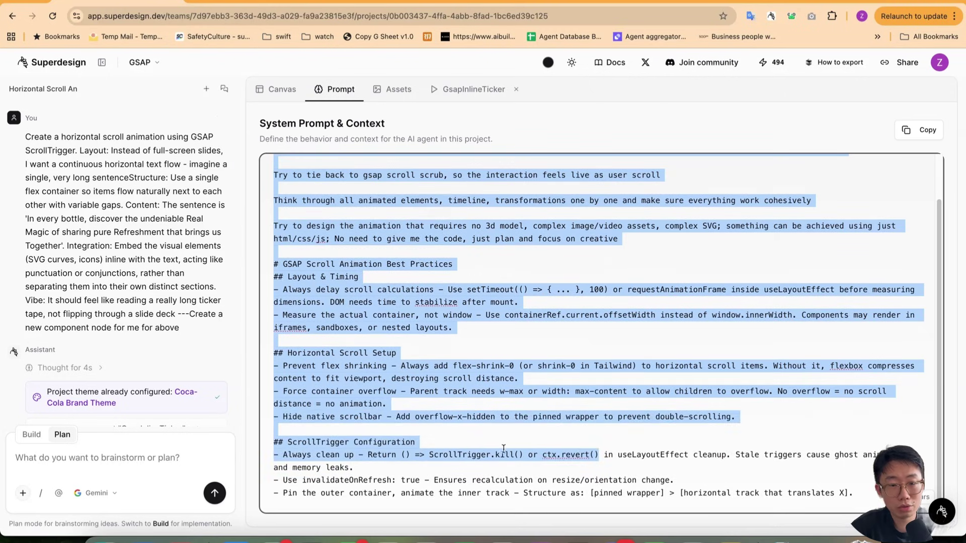
{"action": "left_click", "coordinate": [380, 410]}
{"action": "scroll", "coordinate": [276, 273], "scroll_direction": "up", "scroll_amount": 2}
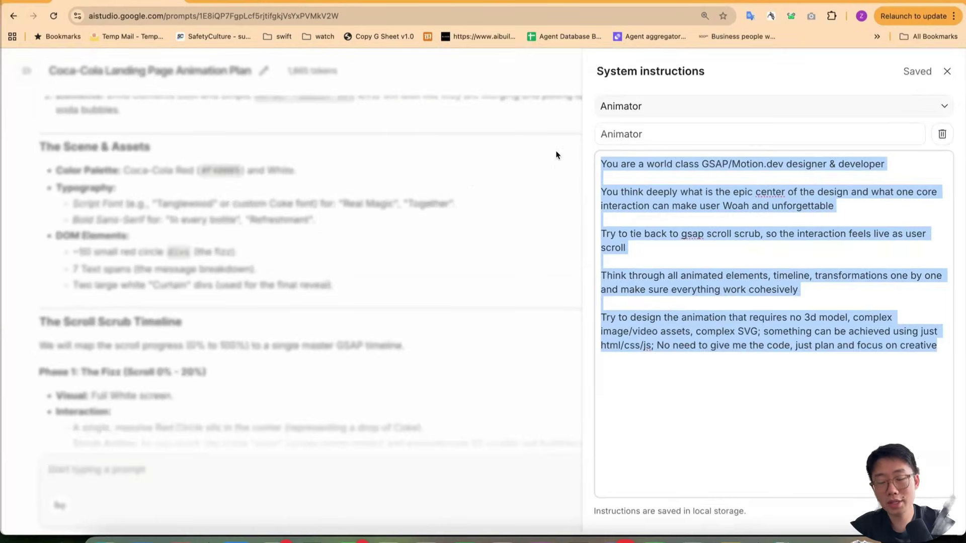
{"action": "left_click", "coordinate": [448, 243]}
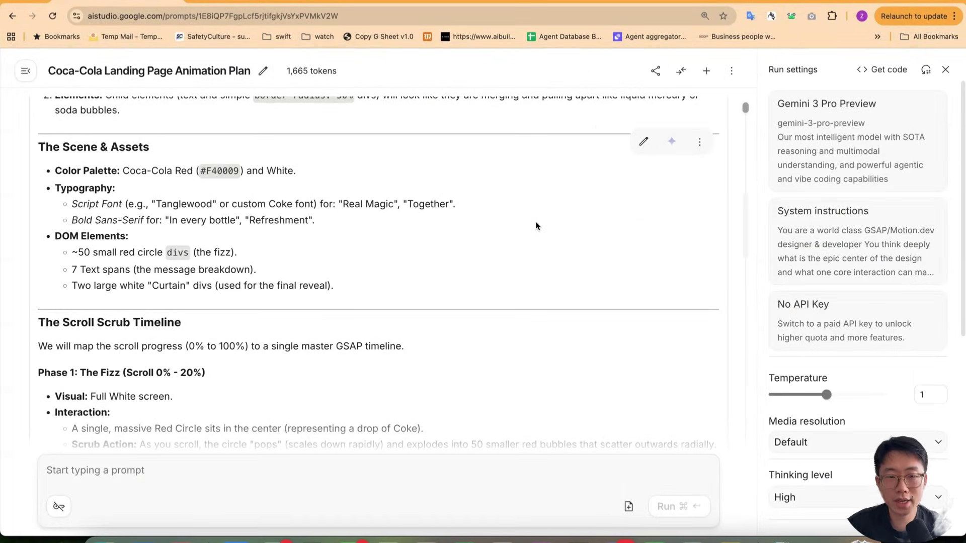
Send the 'Effervescent Convergence' plan to Superdesign's Build chat.
{"action": "left_click_drag", "start_coordinate": [536, 226], "coordinate": [262, 379]}
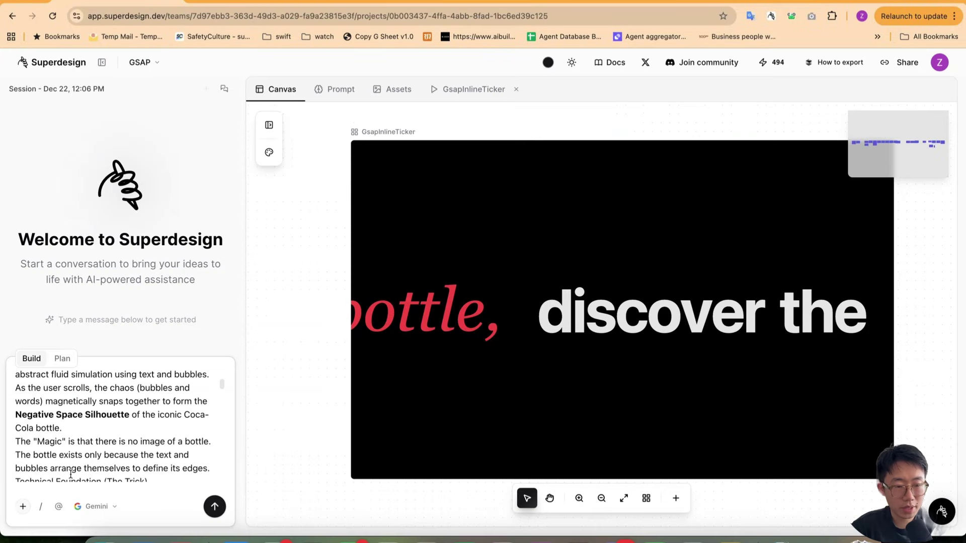
{"action": "key", "text": "Return"}
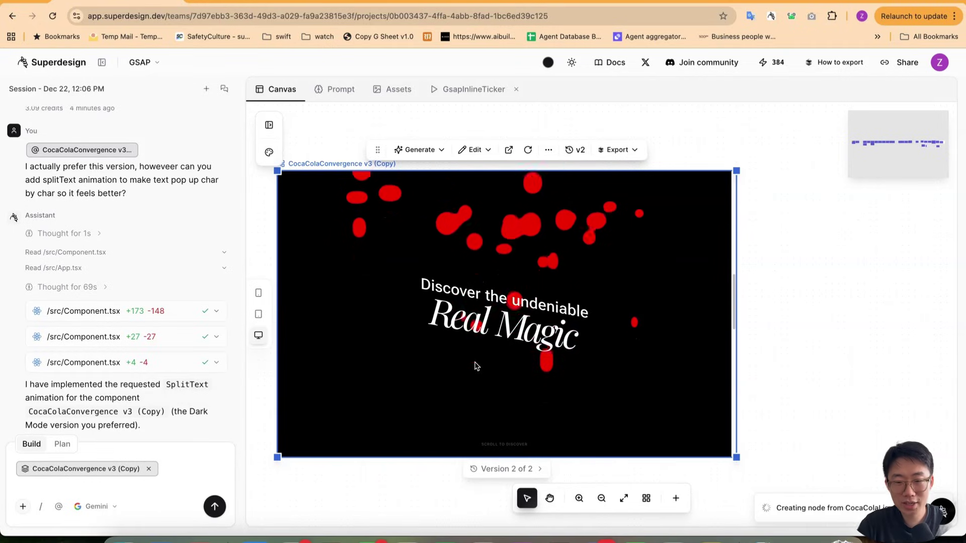
{"action": "scroll", "coordinate": [474, 367], "scroll_direction": "down", "scroll_amount": 5}
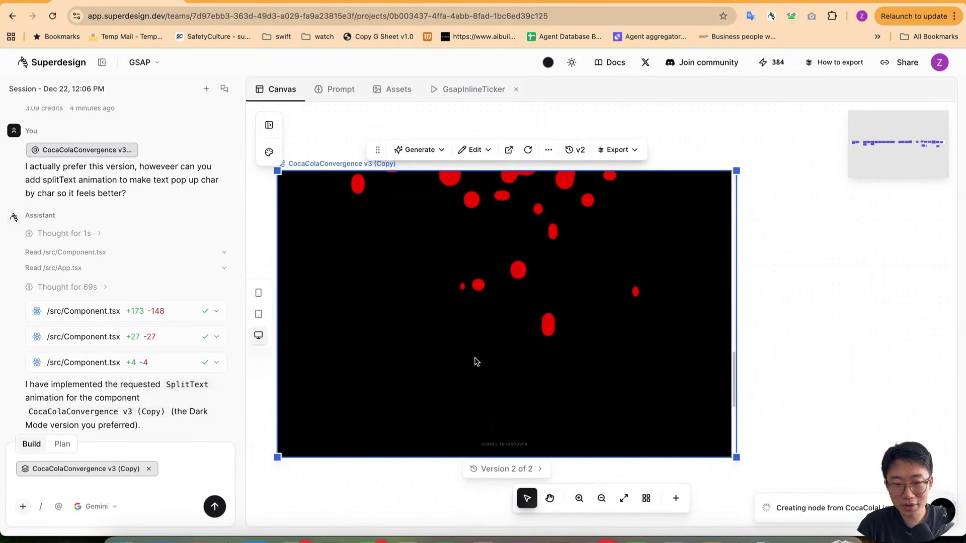
{"action": "scroll", "coordinate": [475, 362], "scroll_direction": "down", "scroll_amount": 3}
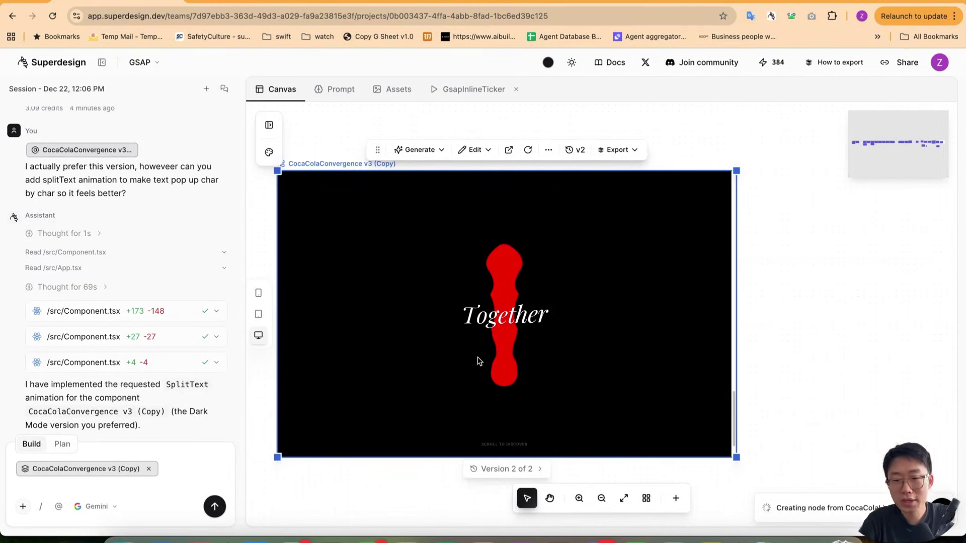
{"action": "scroll", "coordinate": [477, 361], "scroll_direction": "left", "scroll_amount": 10}
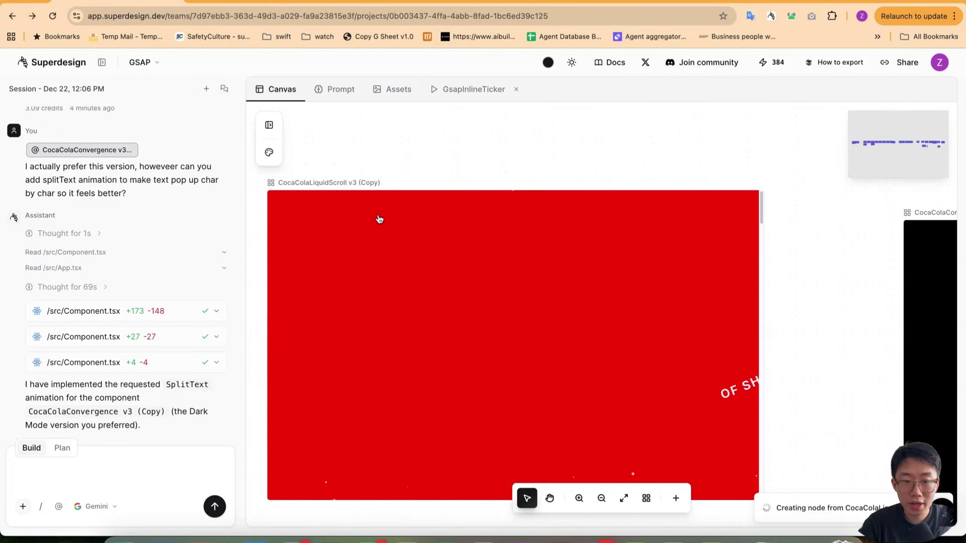
{"action": "scroll", "coordinate": [379, 219], "scroll_direction": "left", "scroll_amount": 3}
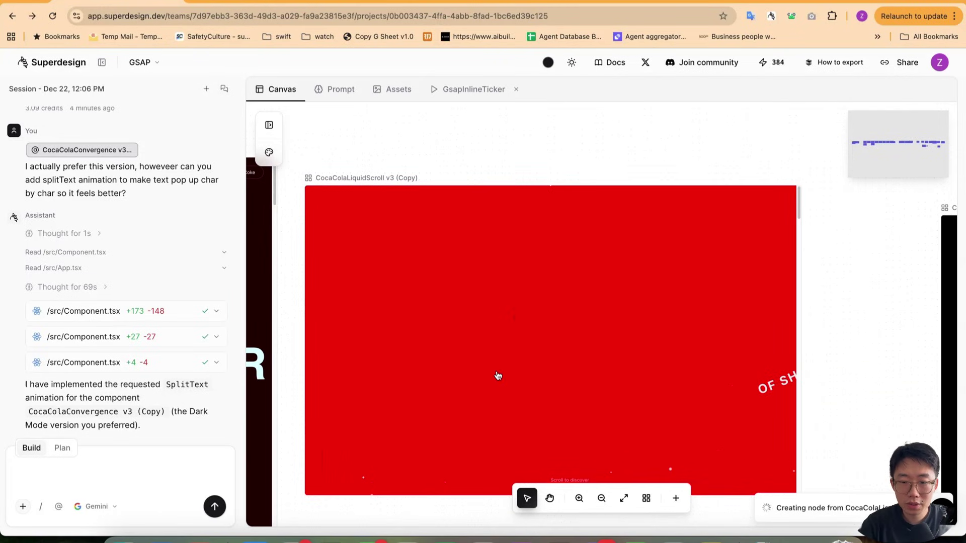
Select CocaColaLiquidScroll v3 and play its scroll animation, then deselect it.
{"action": "left_click", "coordinate": [508, 373]}
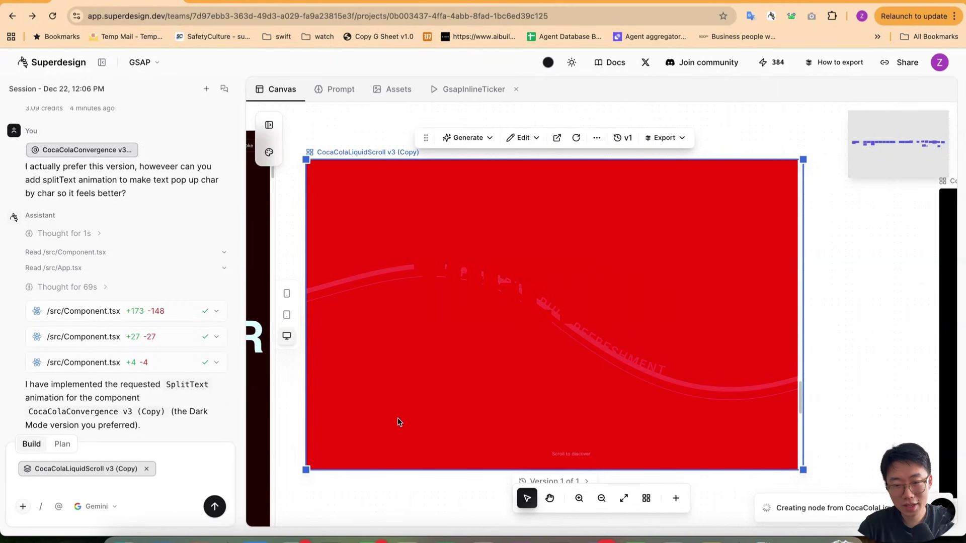
{"action": "scroll", "coordinate": [398, 422], "scroll_direction": "down", "scroll_amount": 3}
{"action": "scroll", "coordinate": [398, 422], "scroll_direction": "down", "scroll_amount": 3}
{"action": "left_click", "coordinate": [365, 496]}
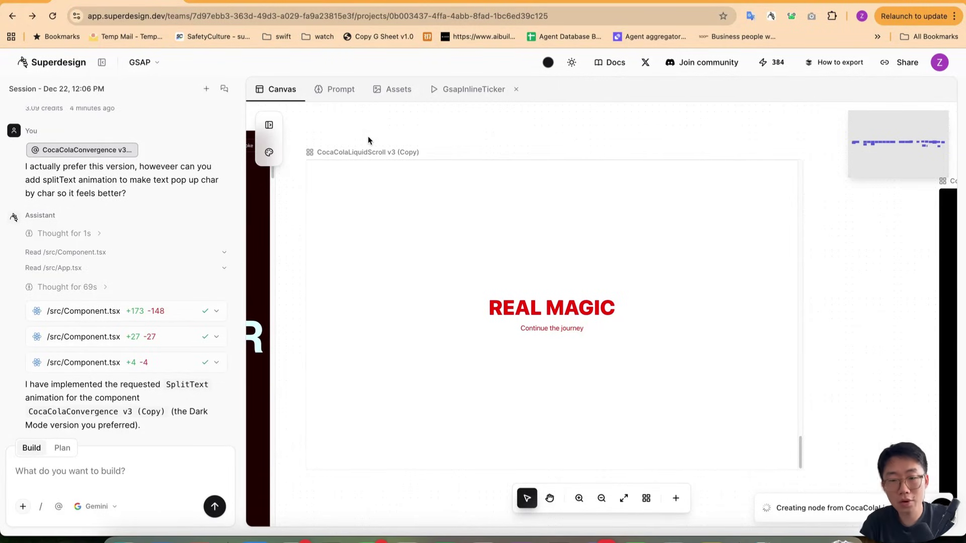
Open CocaColaFullPage in its own preview tab.
{"action": "double_click", "coordinate": [614, 328]}
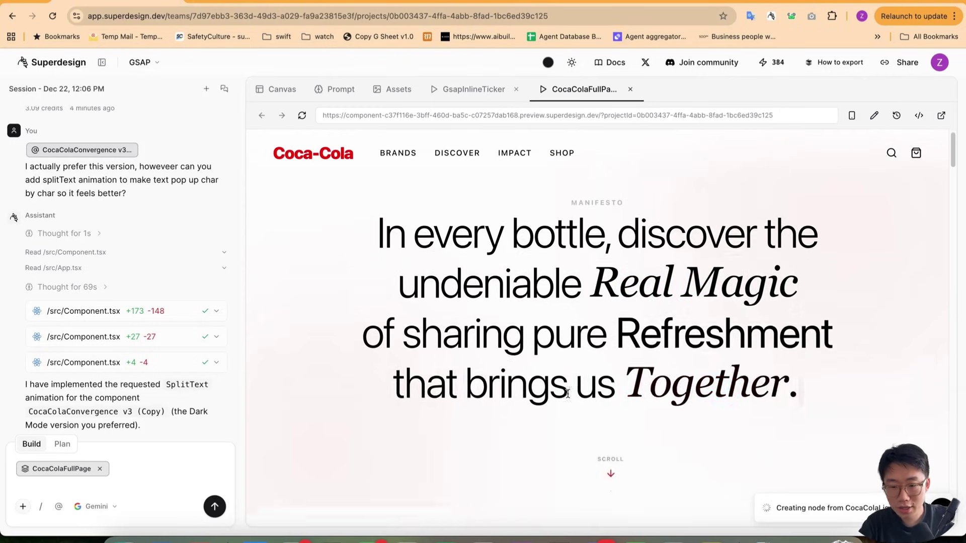
{"action": "scroll", "coordinate": [568, 393], "scroll_direction": "down", "scroll_amount": 10}
{"action": "scroll", "coordinate": [568, 394], "scroll_direction": "down", "scroll_amount": 3}
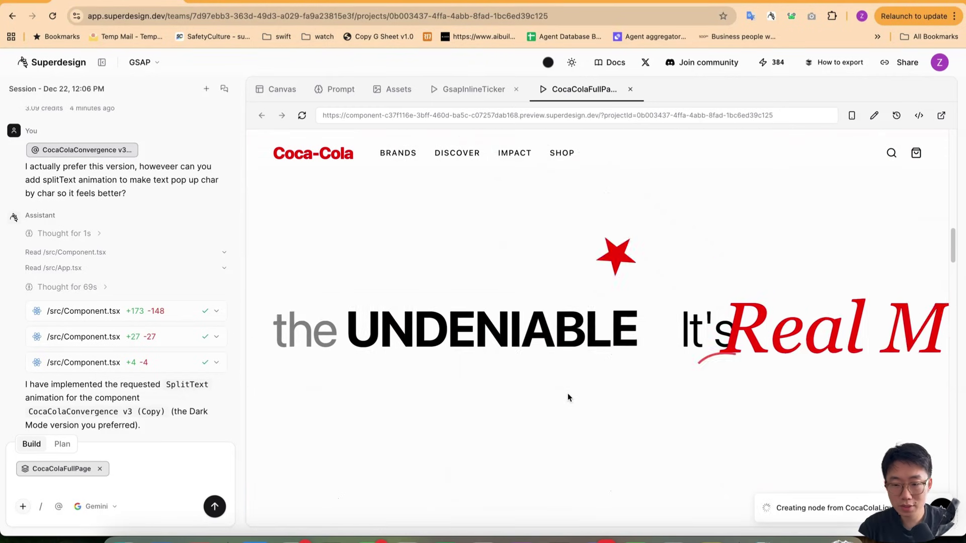
{"action": "scroll", "coordinate": [568, 393], "scroll_direction": "down", "scroll_amount": 3}
{"action": "scroll", "coordinate": [568, 393], "scroll_direction": "down", "scroll_amount": 3}
{"action": "scroll", "coordinate": [568, 393], "scroll_direction": "down", "scroll_amount": 3}
{"action": "scroll", "coordinate": [568, 397], "scroll_direction": "down", "scroll_amount": 5}
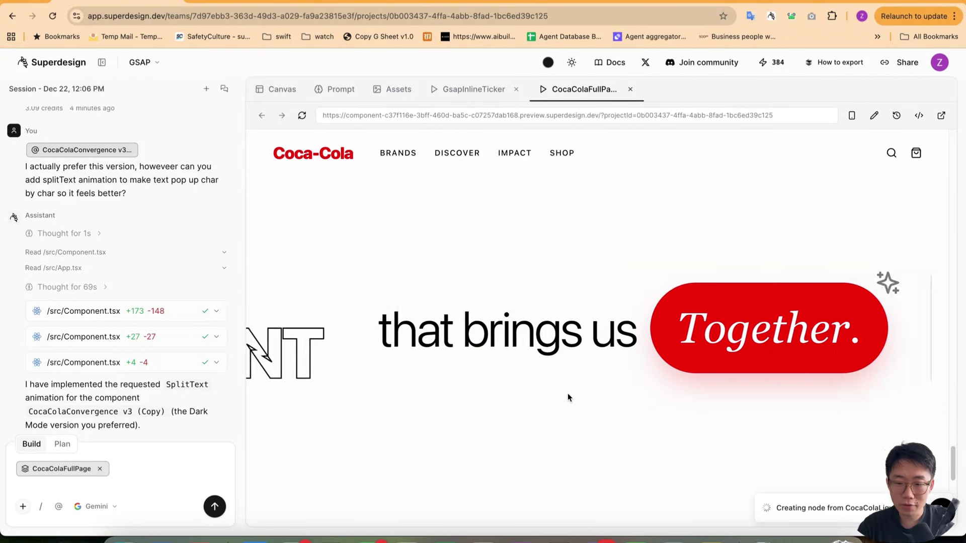
{"action": "scroll", "coordinate": [567, 397], "scroll_direction": "down", "scroll_amount": 5}
{"action": "scroll", "coordinate": [568, 397], "scroll_direction": "down", "scroll_amount": 5}
{"action": "scroll", "coordinate": [568, 392], "scroll_direction": "up", "scroll_amount": 20}
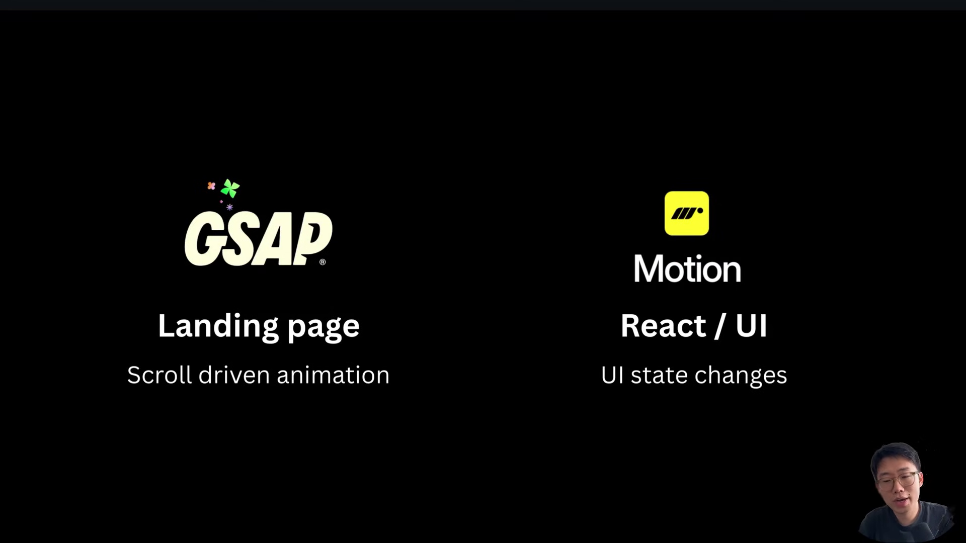
Open motion.dev from the slide and try the counter, Contemplate and 5 Inspiring Apps card demos.
{"action": "left_click", "coordinate": [628, 269]}
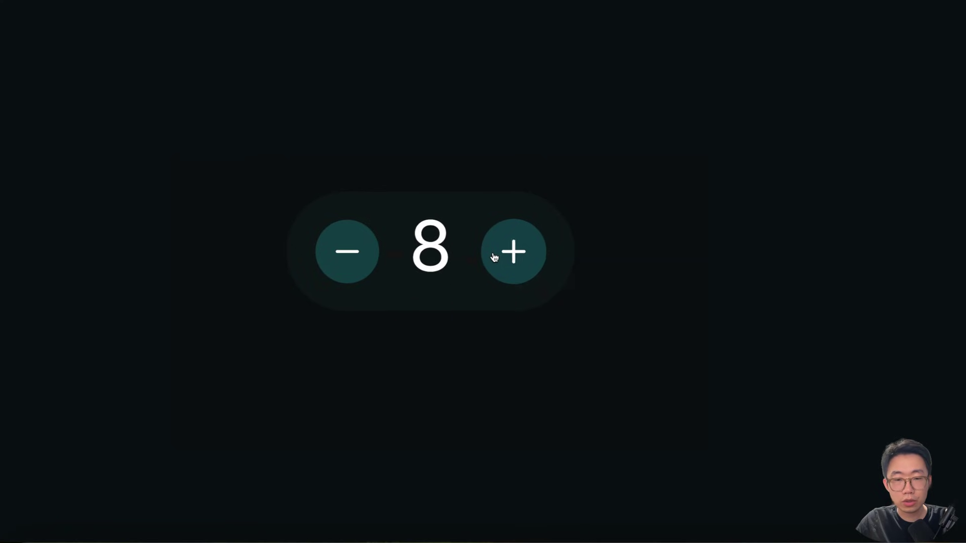
{"action": "left_click", "coordinate": [501, 255]}
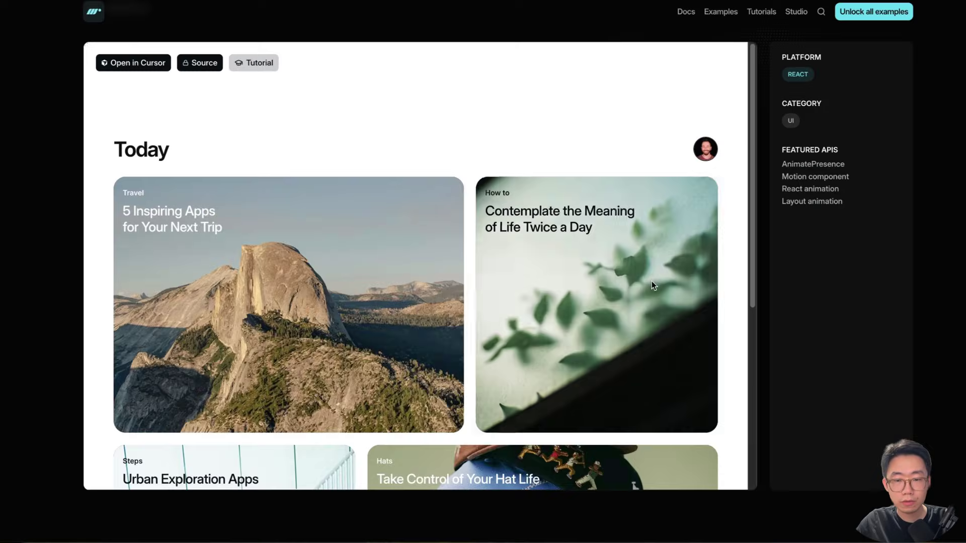
{"action": "left_click", "coordinate": [651, 281]}
{"action": "left_click", "coordinate": [201, 319]}
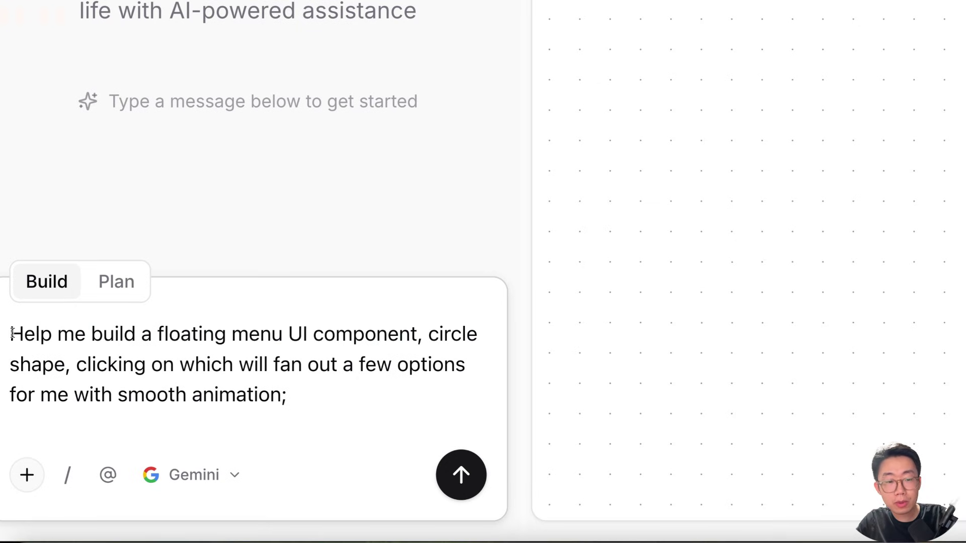
Highlight the floating menu prompt, fan out and collapse the purple + menu, then skip a track.
{"action": "mouse_move", "coordinate": [11, 334]}
{"action": "left_mouse_down"}
{"action": "mouse_move", "coordinate": [420, 338]}
{"action": "mouse_move", "coordinate": [259, 368]}
{"action": "mouse_move", "coordinate": [312, 393]}
{"action": "left_mouse_up"}
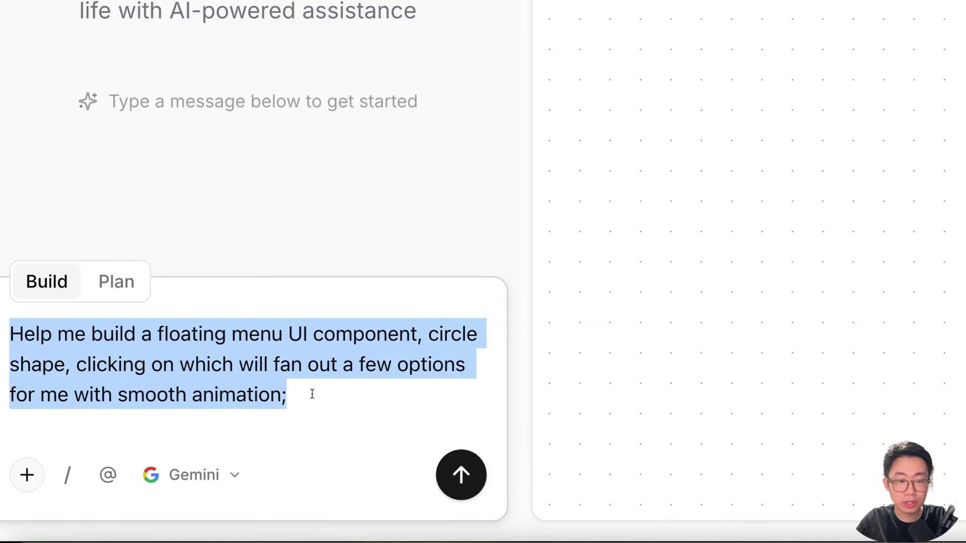
{"action": "left_click", "coordinate": [311, 395]}
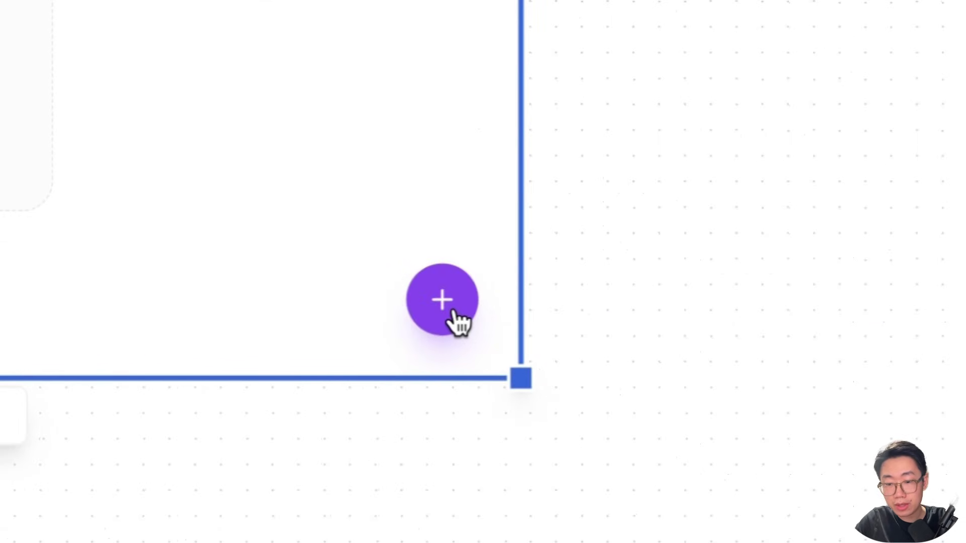
{"action": "left_click", "coordinate": [456, 320]}
{"action": "left_click", "coordinate": [452, 319]}
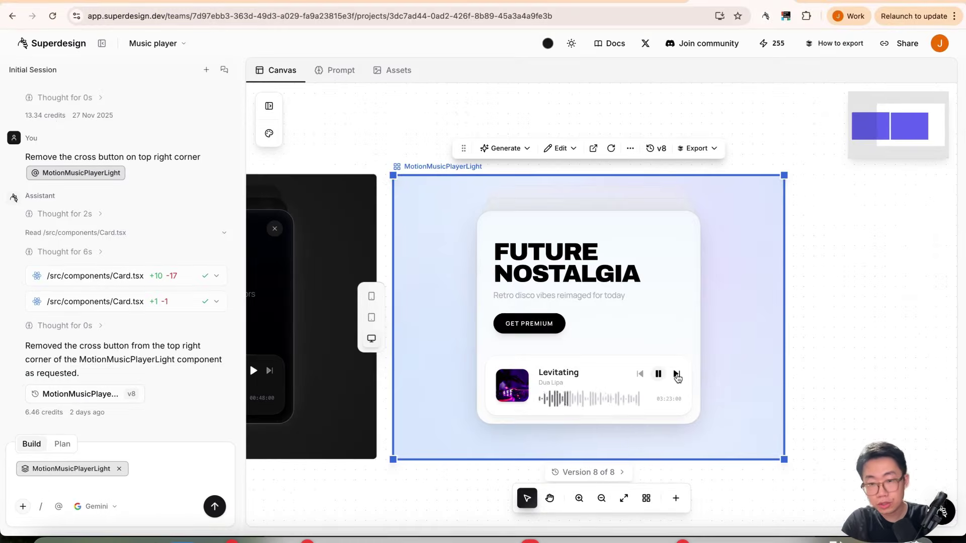
{"action": "left_click", "coordinate": [676, 376]}
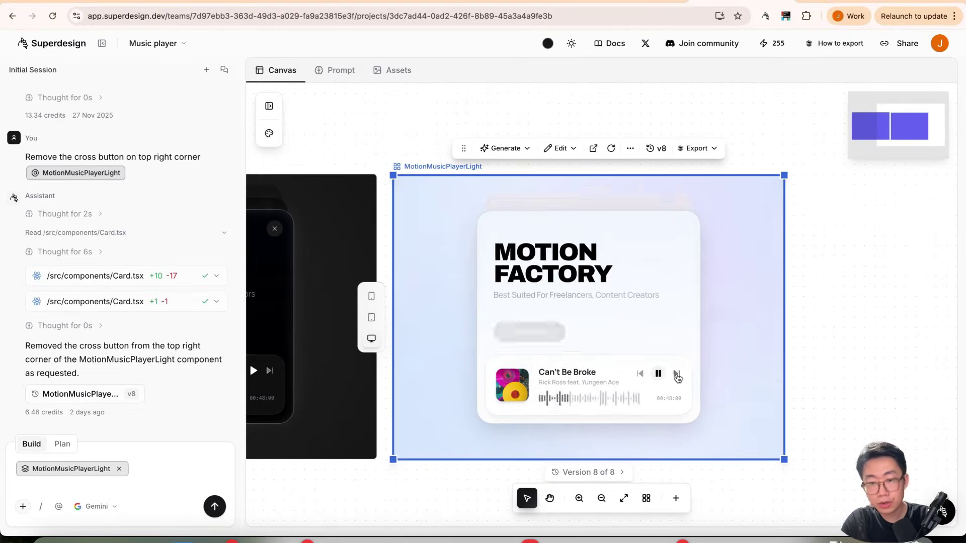
Step back a track, then view the Enterprise Order, PyTorch MNIST and PR-comment tasks.
{"action": "left_click", "coordinate": [639, 373]}
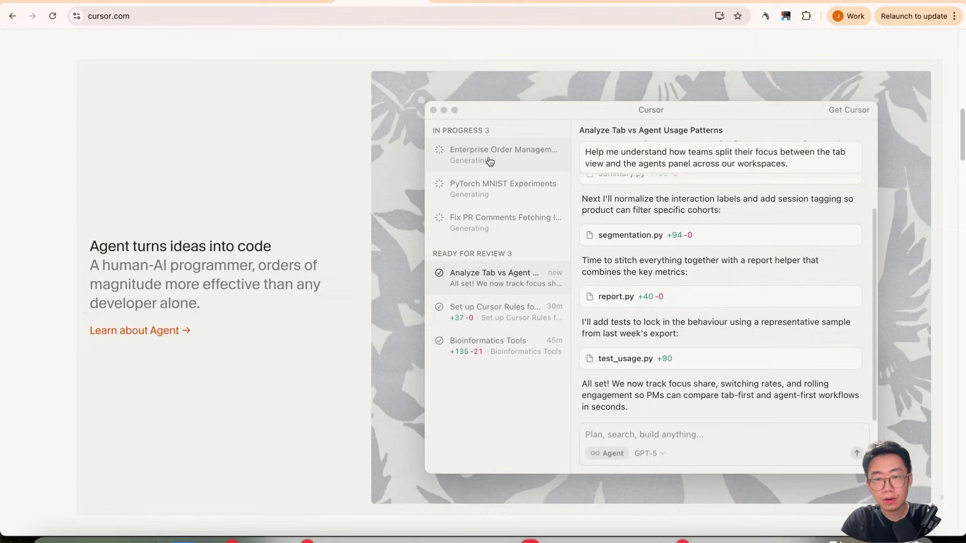
{"action": "left_click", "coordinate": [489, 160]}
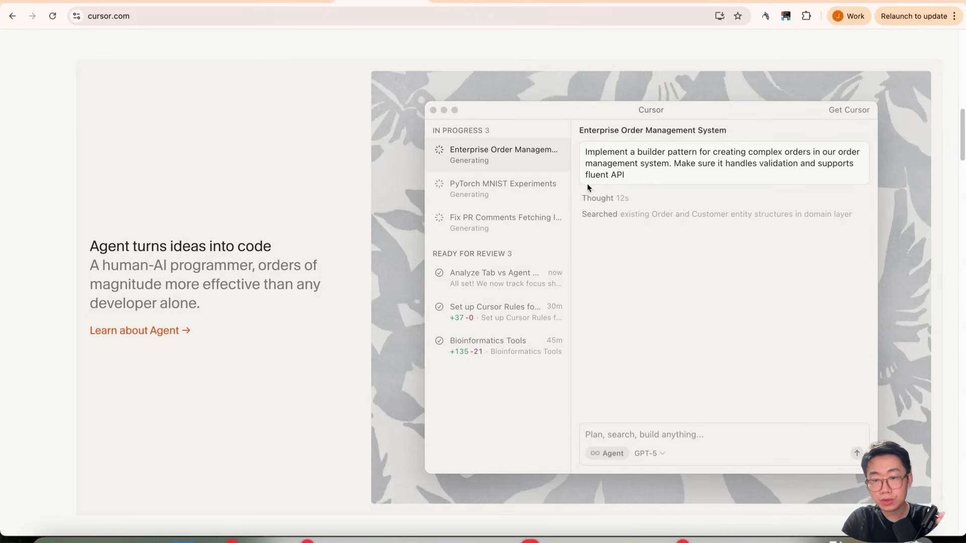
{"action": "left_click", "coordinate": [536, 165]}
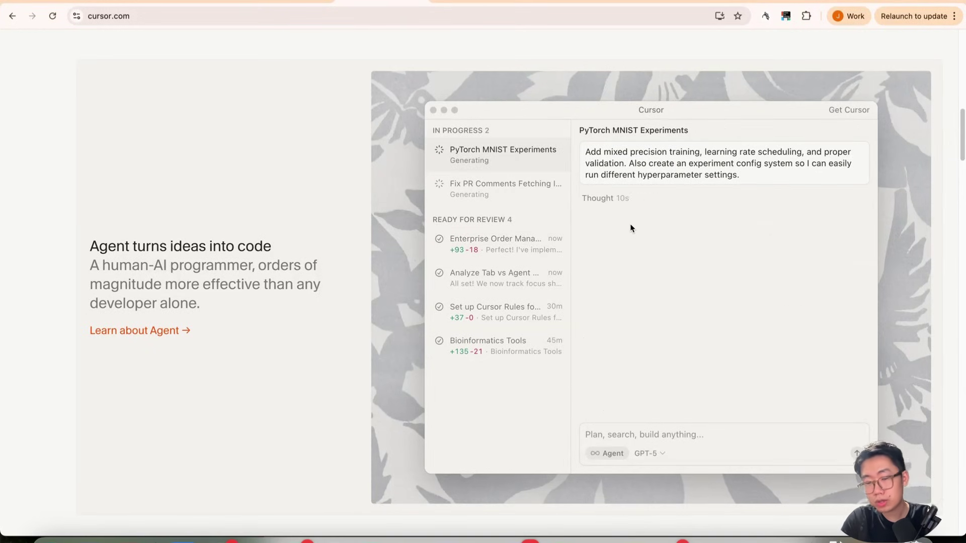
{"action": "left_click", "coordinate": [539, 155]}
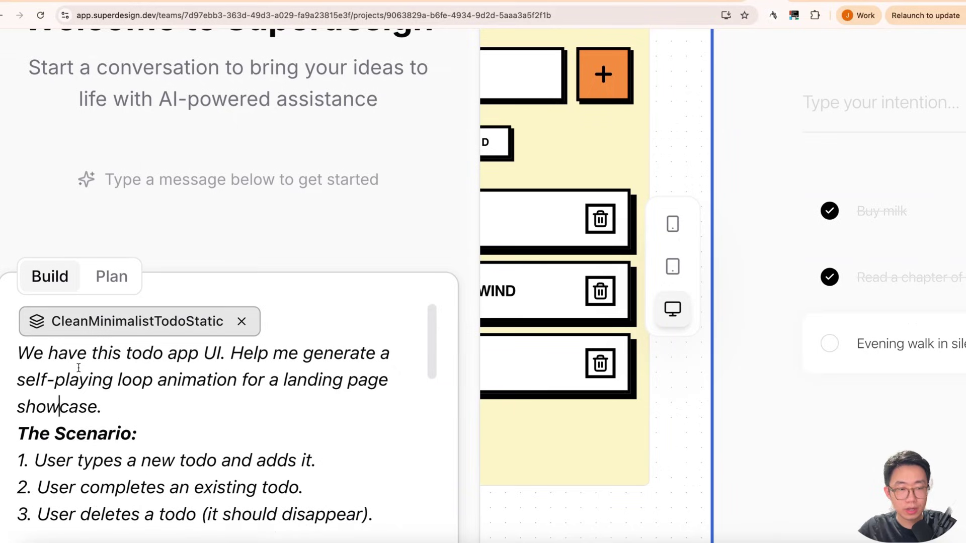
Review the todo prompt's opening and scenario, highlighting the Framer Motion and simulated-cursor requirements.
{"action": "mouse_move", "coordinate": [18, 344]}
{"action": "left_mouse_down"}
{"action": "mouse_move", "coordinate": [227, 355]}
{"action": "mouse_move", "coordinate": [234, 372]}
{"action": "mouse_move", "coordinate": [181, 394]}
{"action": "left_mouse_up"}
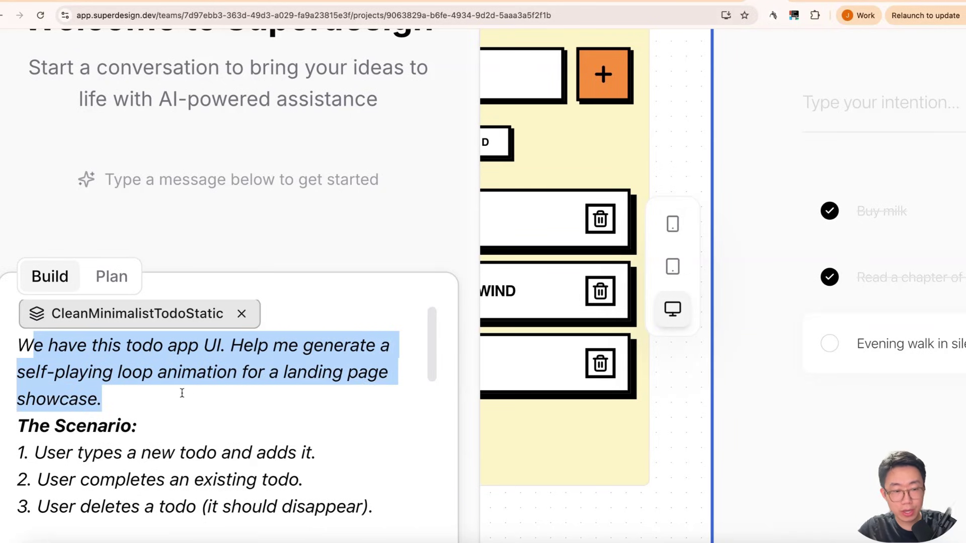
{"action": "scroll", "coordinate": [162, 405], "scroll_direction": "down", "scroll_amount": 1}
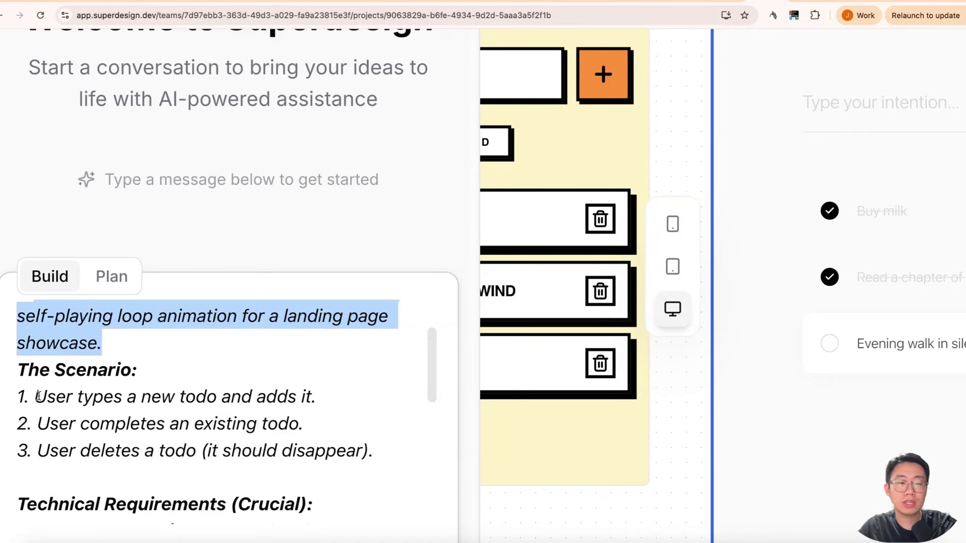
{"action": "scroll", "coordinate": [37, 396], "scroll_direction": "down", "scroll_amount": 1}
{"action": "scroll", "coordinate": [37, 369], "scroll_direction": "up", "scroll_amount": 1}
{"action": "left_click_drag", "start_coordinate": [31, 393], "coordinate": [308, 399]}
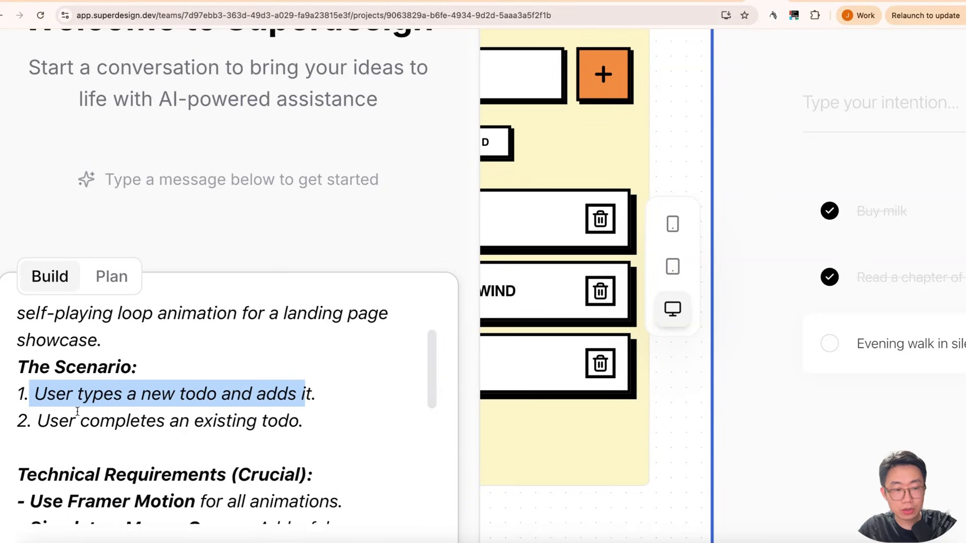
{"action": "mouse_move", "coordinate": [38, 421]}
{"action": "left_mouse_down"}
{"action": "mouse_move", "coordinate": [304, 420]}
{"action": "mouse_move", "coordinate": [296, 441]}
{"action": "left_mouse_up"}
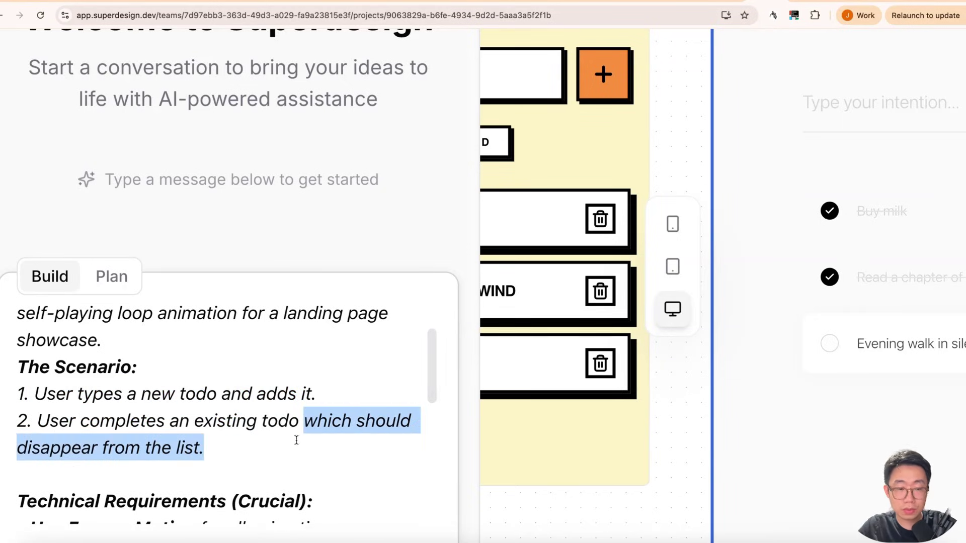
{"action": "scroll", "coordinate": [268, 460], "scroll_direction": "down", "scroll_amount": 1}
{"action": "scroll", "coordinate": [268, 460], "scroll_direction": "down", "scroll_amount": 3}
{"action": "scroll", "coordinate": [268, 461], "scroll_direction": "down", "scroll_amount": 1}
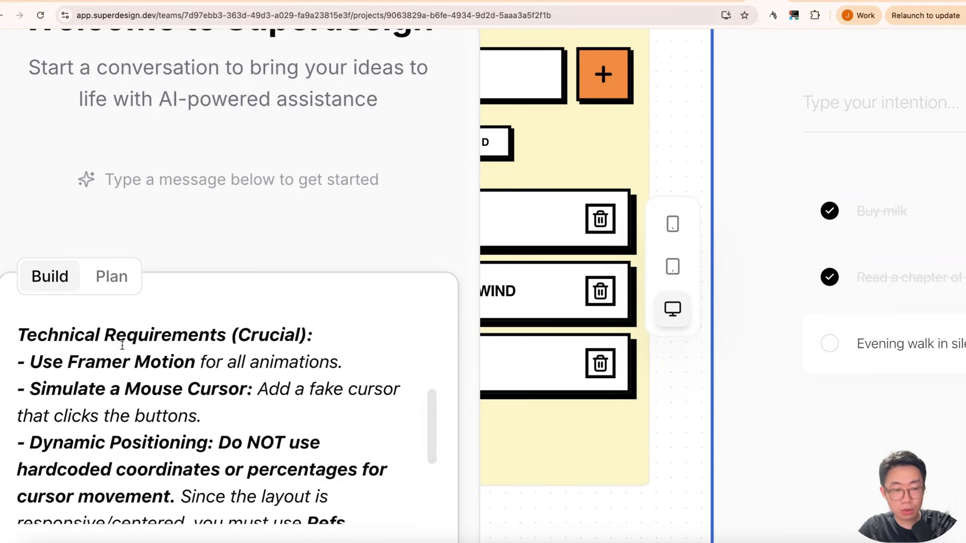
{"action": "scroll", "coordinate": [68, 370], "scroll_direction": "down", "scroll_amount": 1}
{"action": "scroll", "coordinate": [57, 380], "scroll_direction": "down", "scroll_amount": 1}
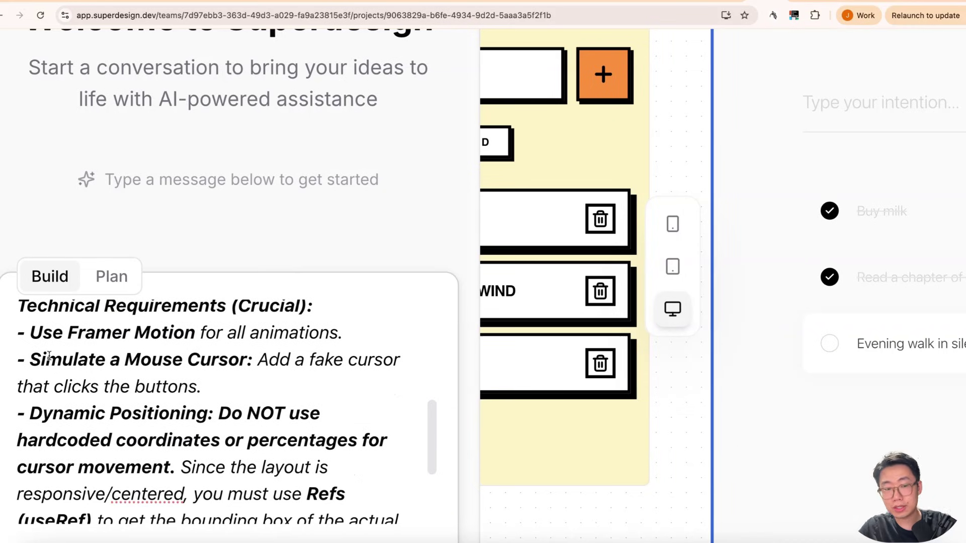
{"action": "left_click_drag", "start_coordinate": [32, 341], "coordinate": [273, 339]}
{"action": "triple_click", "coordinate": [45, 361]}
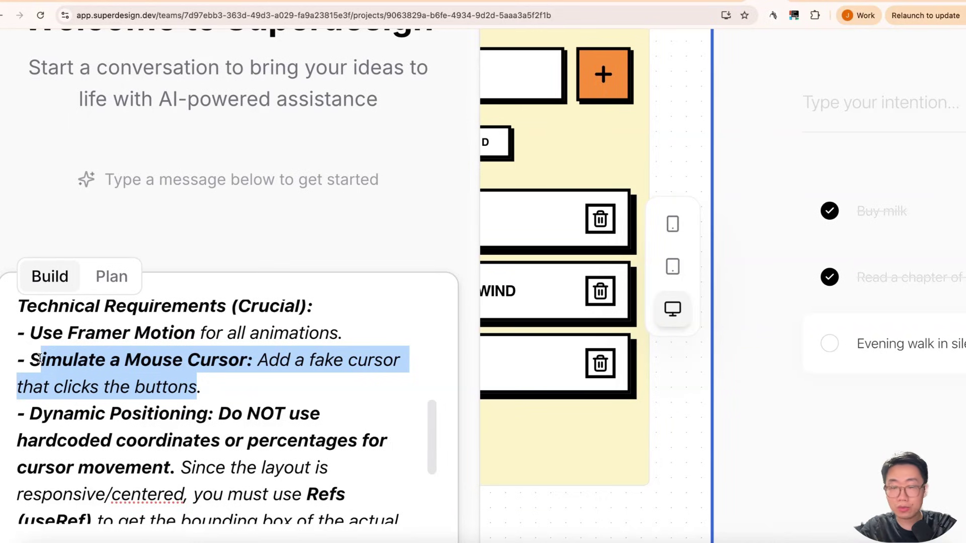
{"action": "left_click", "coordinate": [791, 153]}
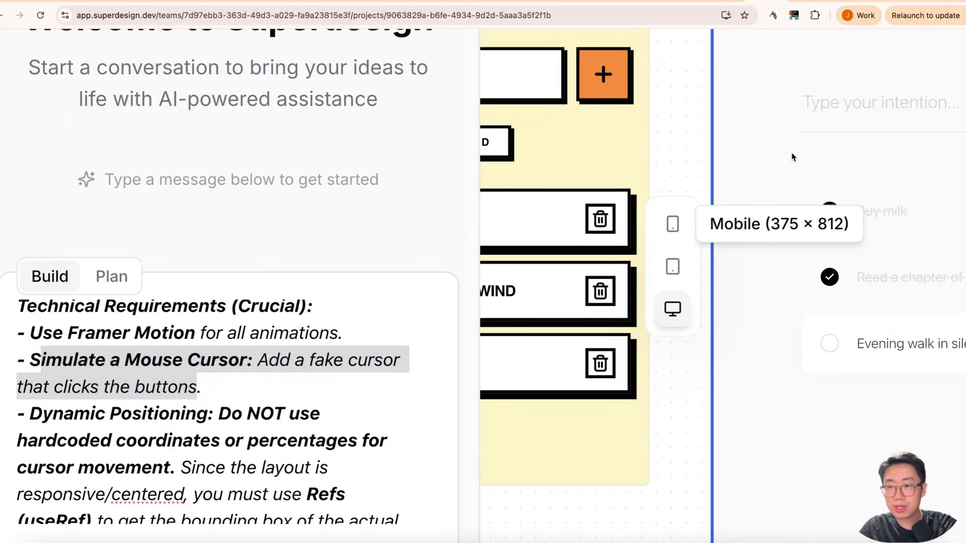
Highlight the no-hardcoded-coordinates, ref-based bounding box and perfect-loop requirements.
{"action": "left_click", "coordinate": [103, 436]}
{"action": "scroll", "coordinate": [104, 427], "scroll_direction": "down", "scroll_amount": 2}
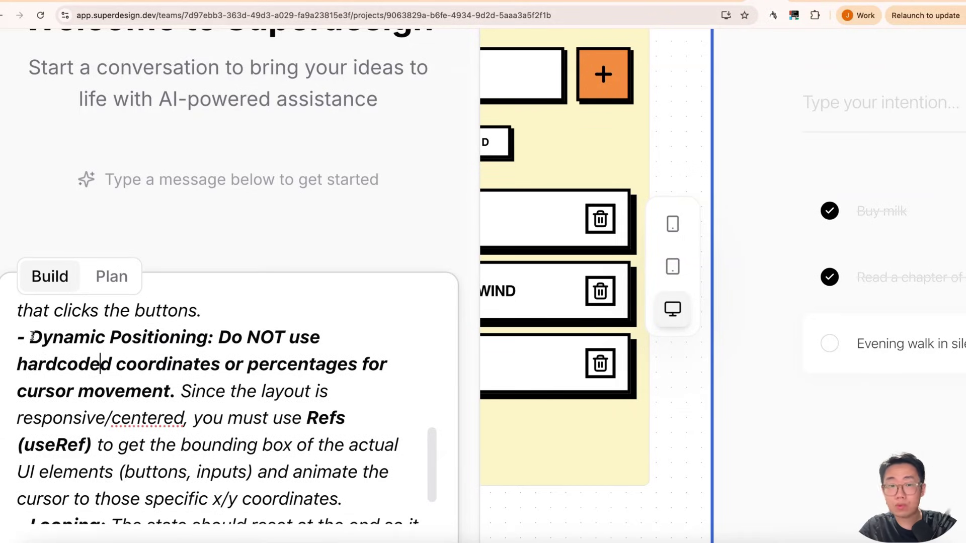
{"action": "mouse_move", "coordinate": [218, 337]}
{"action": "left_mouse_down"}
{"action": "mouse_move", "coordinate": [217, 364]}
{"action": "mouse_move", "coordinate": [176, 388]}
{"action": "left_mouse_up"}
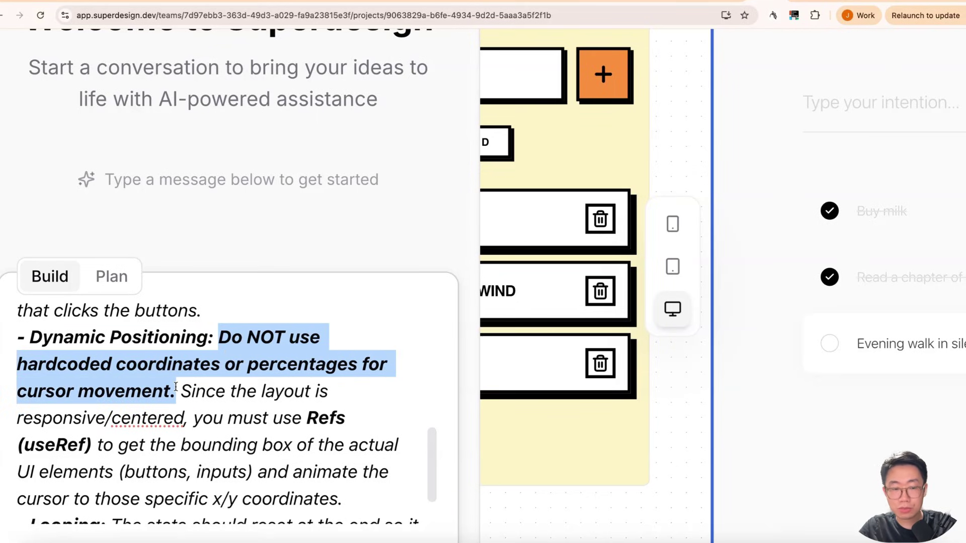
{"action": "scroll", "coordinate": [234, 364], "scroll_direction": "down", "scroll_amount": 2}
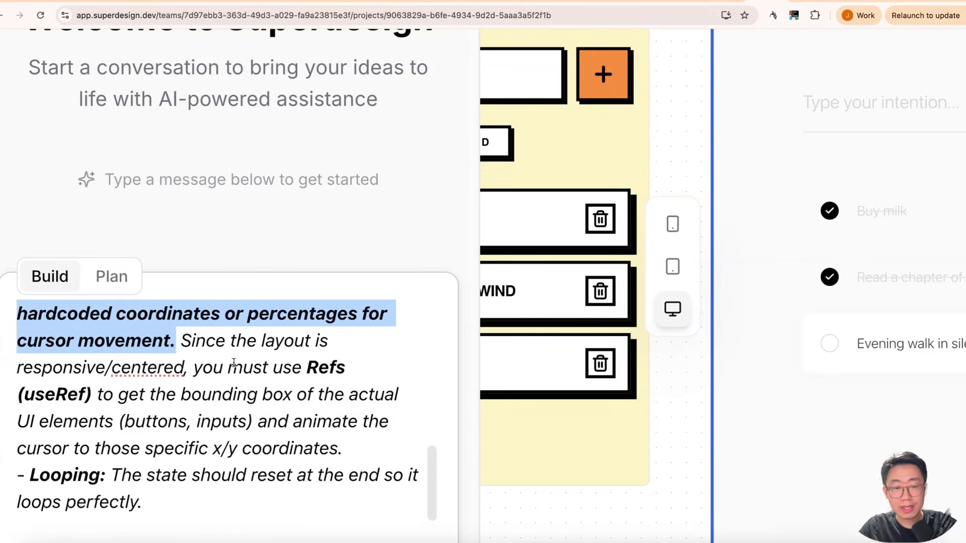
{"action": "left_click", "coordinate": [275, 368]}
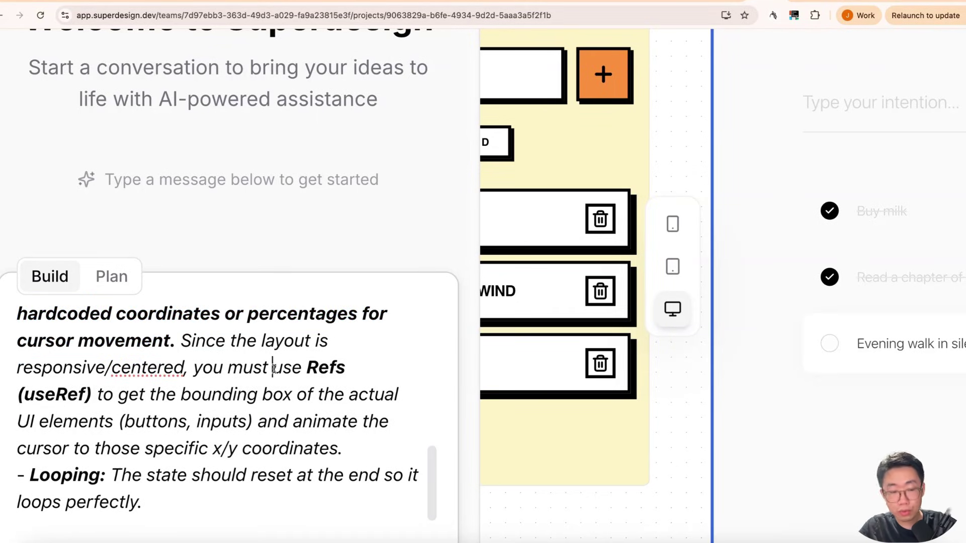
{"action": "left_click_drag", "start_coordinate": [273, 369], "coordinate": [292, 395]}
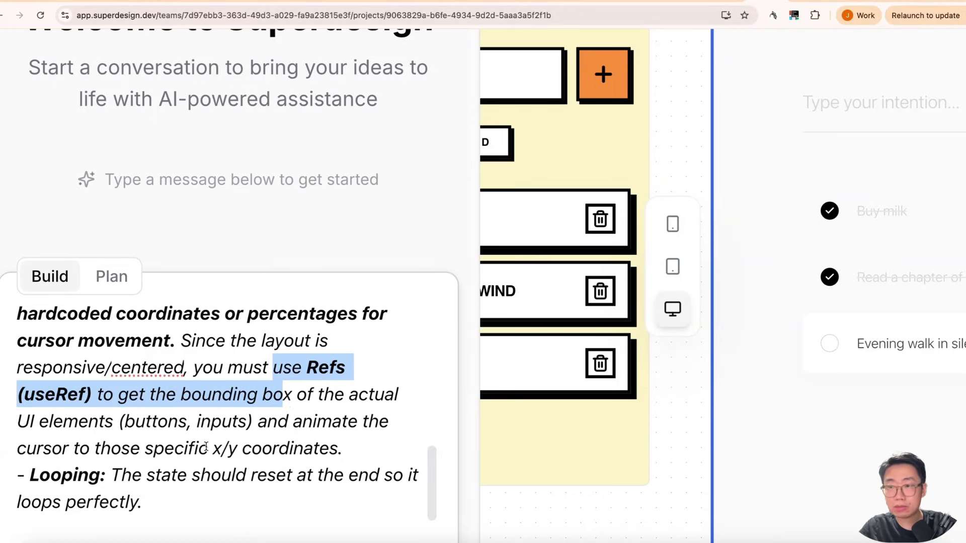
{"action": "scroll", "coordinate": [207, 448], "scroll_direction": "down", "scroll_amount": 1}
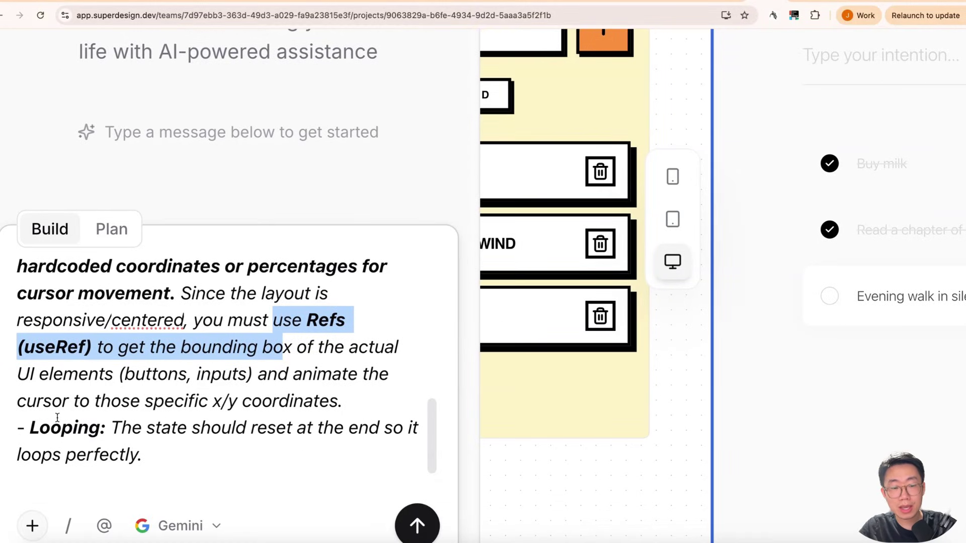
{"action": "left_click_drag", "start_coordinate": [60, 427], "coordinate": [84, 453]}
Clear the looping-requirement highlight in the prompt.
{"action": "left_click", "coordinate": [118, 444]}
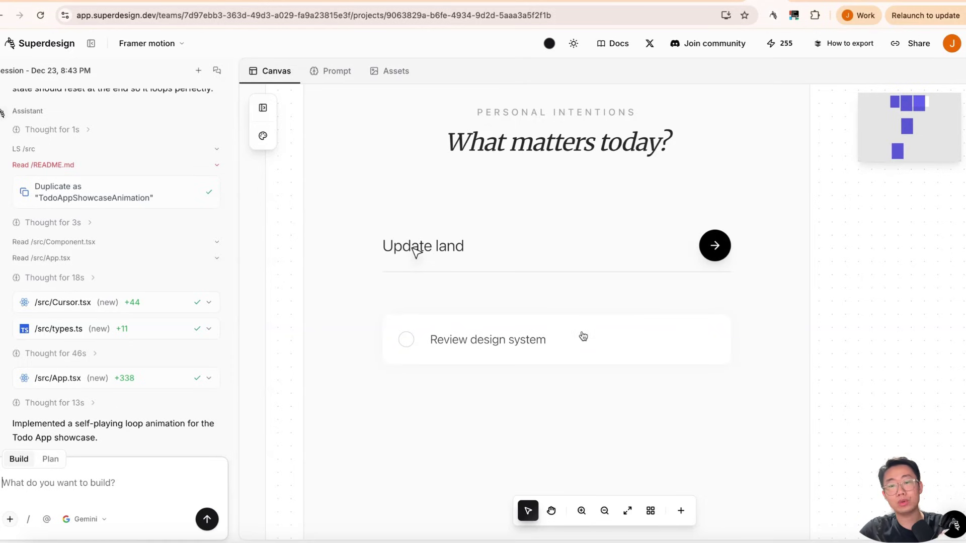
{"action": "scroll", "coordinate": [588, 323], "scroll_direction": "down", "scroll_amount": 3}
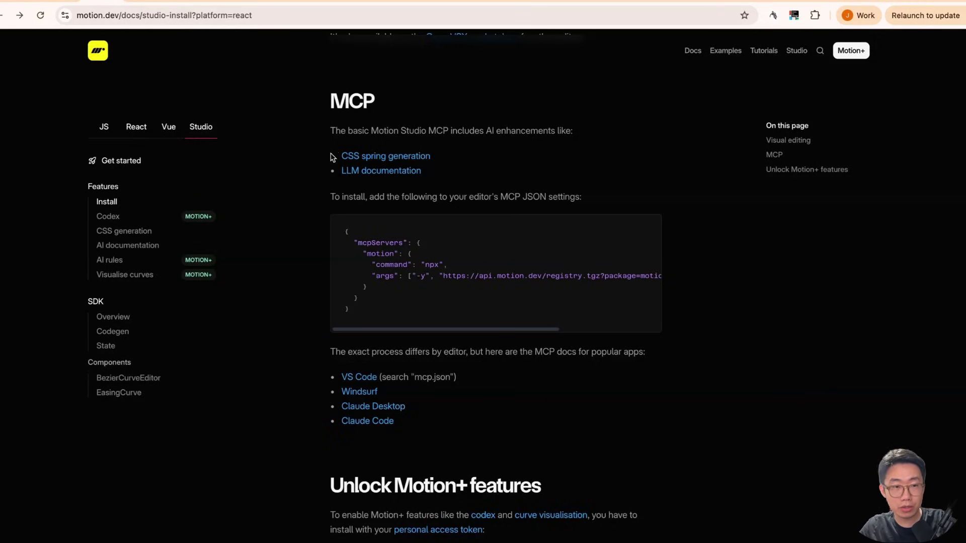
{"action": "scroll", "coordinate": [444, 152], "scroll_direction": "up", "scroll_amount": 3, "text": "ctrl"}
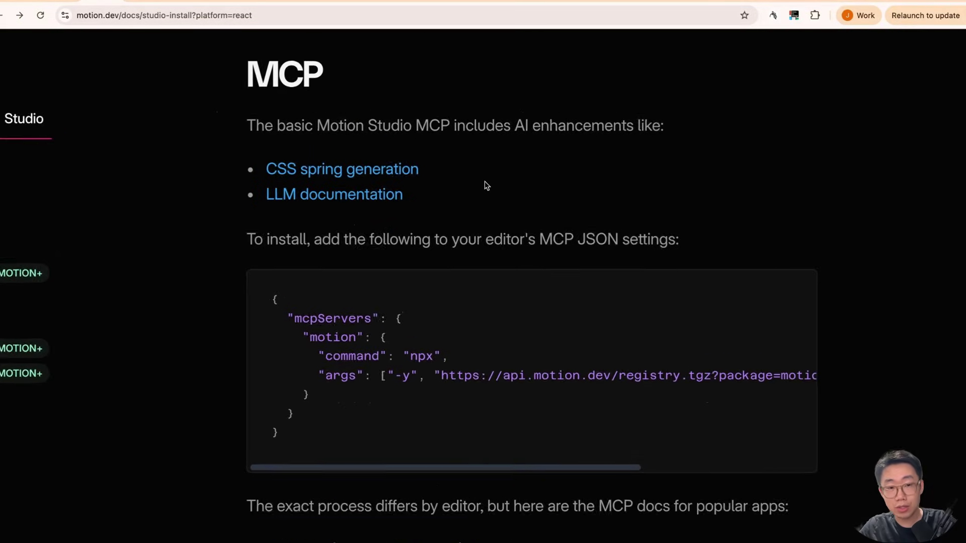
{"action": "scroll", "coordinate": [485, 181], "scroll_direction": "up", "scroll_amount": 2, "text": "ctrl"}
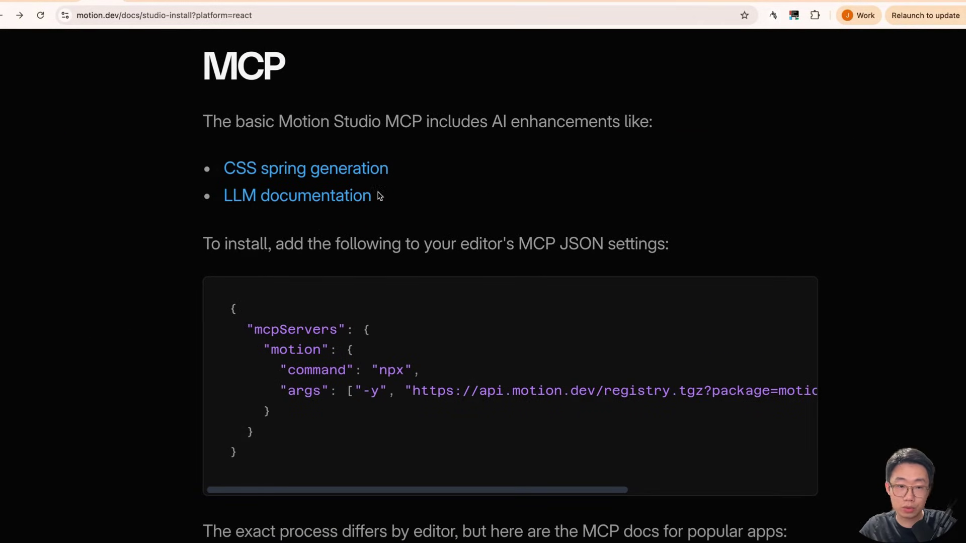
{"action": "left_click", "coordinate": [347, 197]}
{"action": "scroll", "coordinate": [355, 325], "scroll_direction": "down", "scroll_amount": 1}
{"action": "scroll", "coordinate": [355, 324], "scroll_direction": "down", "scroll_amount": 2}
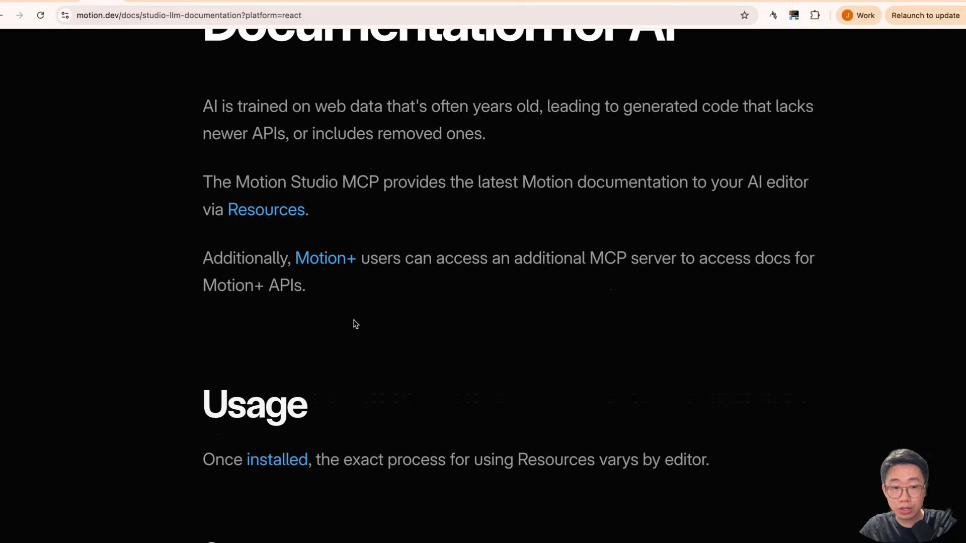
{"action": "scroll", "coordinate": [355, 325], "scroll_direction": "down", "scroll_amount": 5}
{"action": "scroll", "coordinate": [355, 325], "scroll_direction": "down", "scroll_amount": 3}
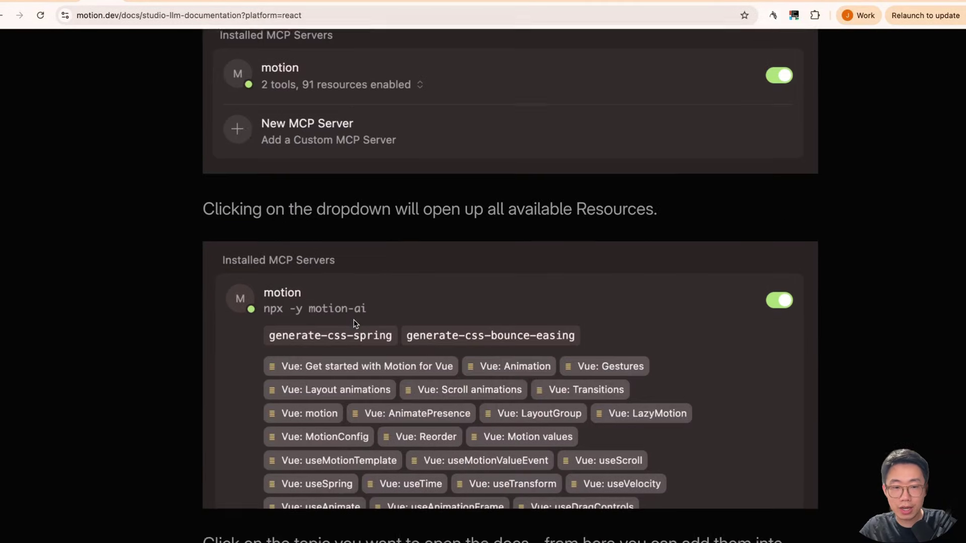
{"action": "scroll", "coordinate": [355, 325], "scroll_direction": "down", "scroll_amount": 2}
{"action": "scroll", "coordinate": [429, 306], "scroll_direction": "up", "scroll_amount": 1}
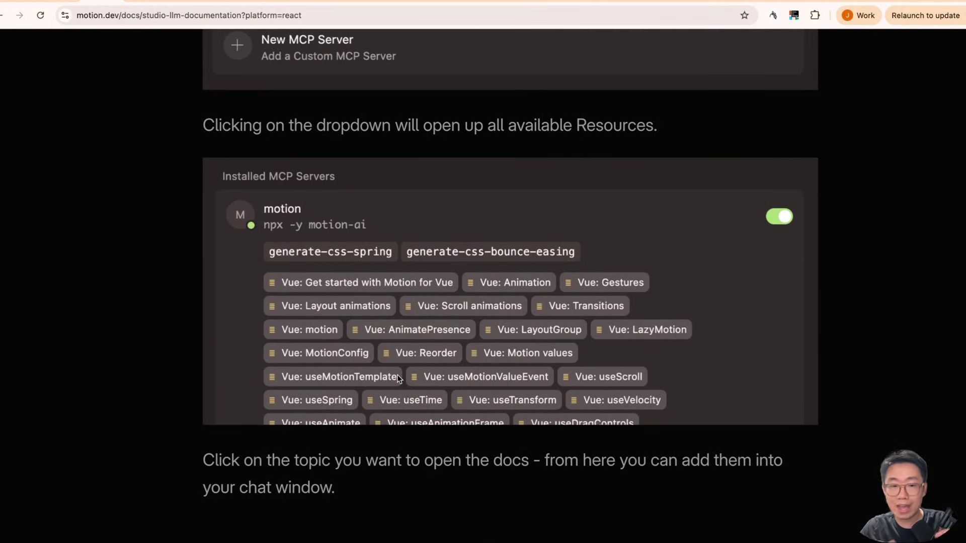
{"action": "scroll", "coordinate": [397, 374], "scroll_direction": "down", "scroll_amount": 5}
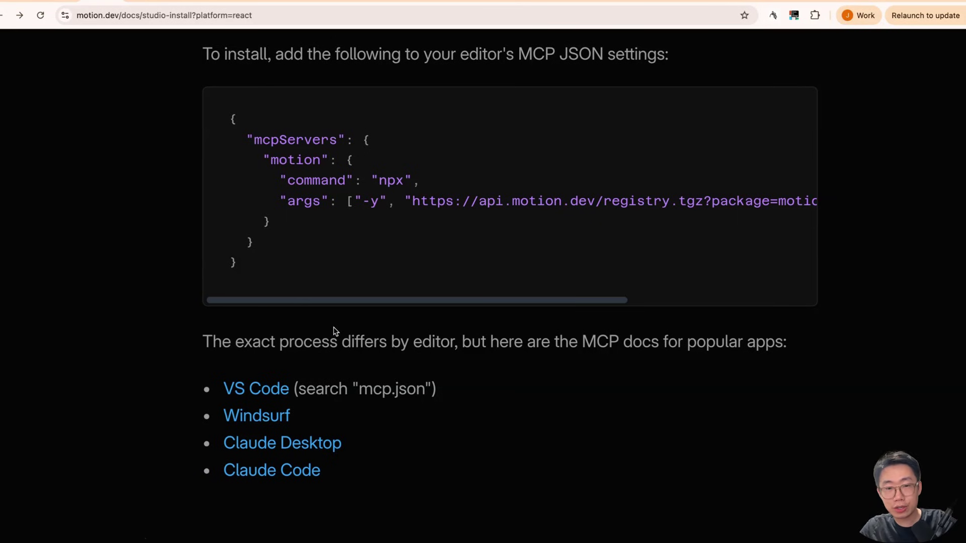
{"action": "scroll", "coordinate": [335, 331], "scroll_direction": "up", "scroll_amount": 2}
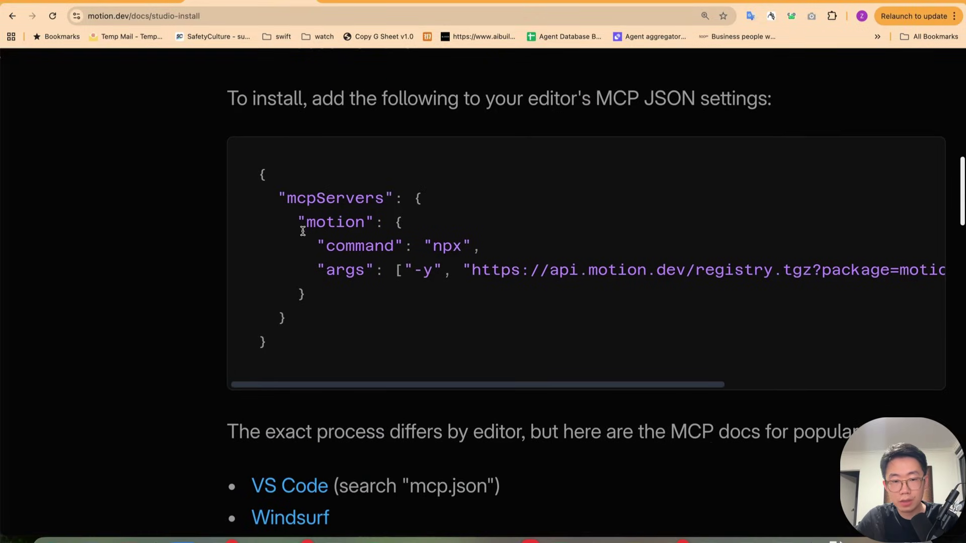
Paste the copied motion server snippet into the project's mcpServers in ~/.claude.json.
{"action": "left_click_drag", "start_coordinate": [299, 221], "coordinate": [341, 300]}
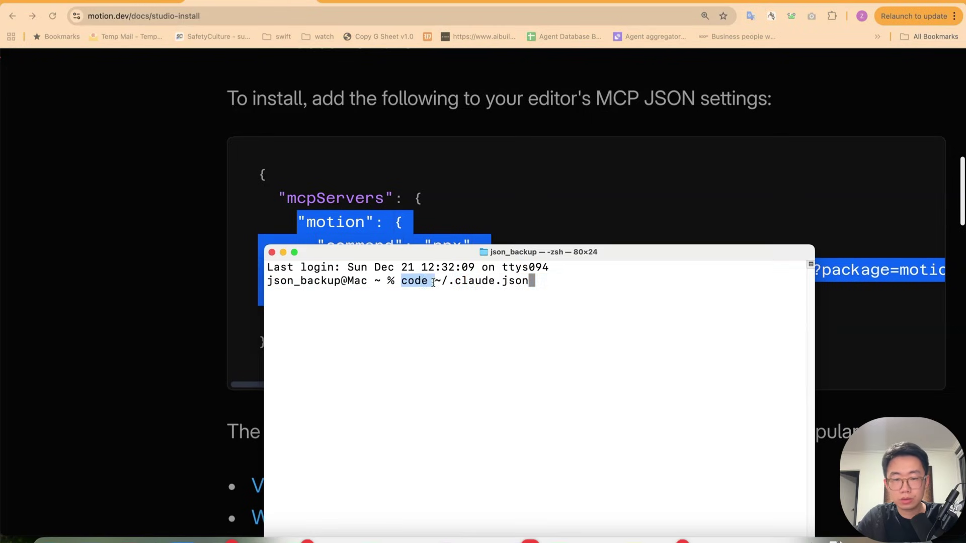
{"action": "key", "text": "Return"}
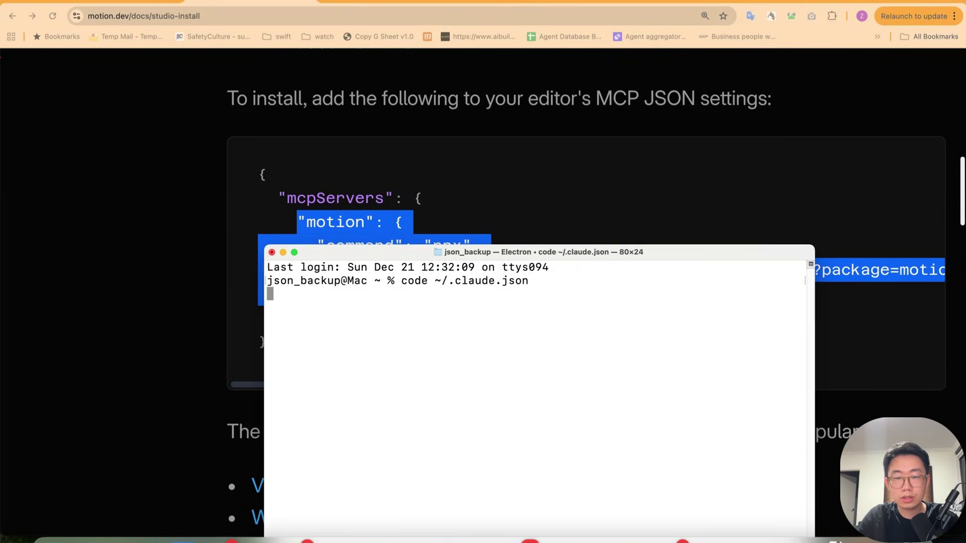
{"action": "key", "text": "super+f"}
{"action": "type", "text": "mcpser"}
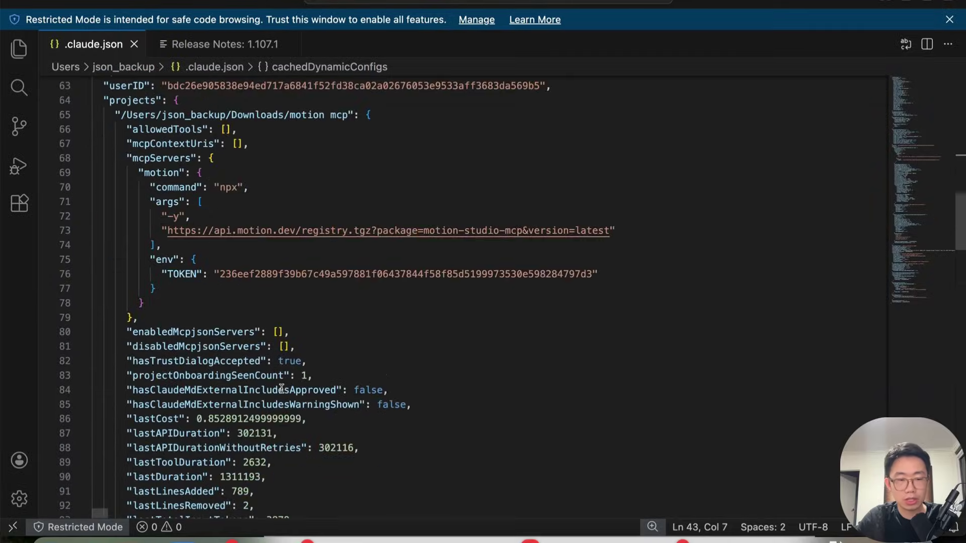
{"action": "key", "text": "Return"}
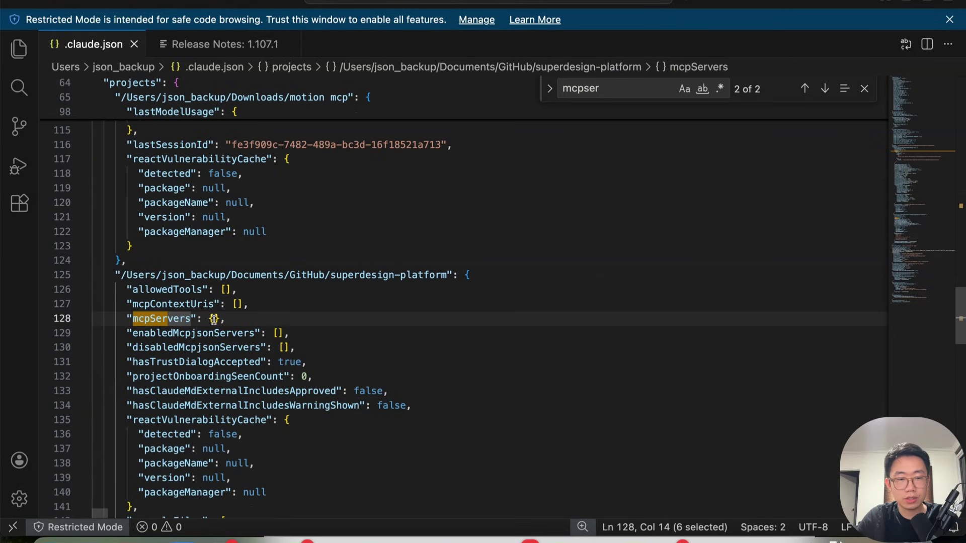
{"action": "left_click", "coordinate": [214, 318]}
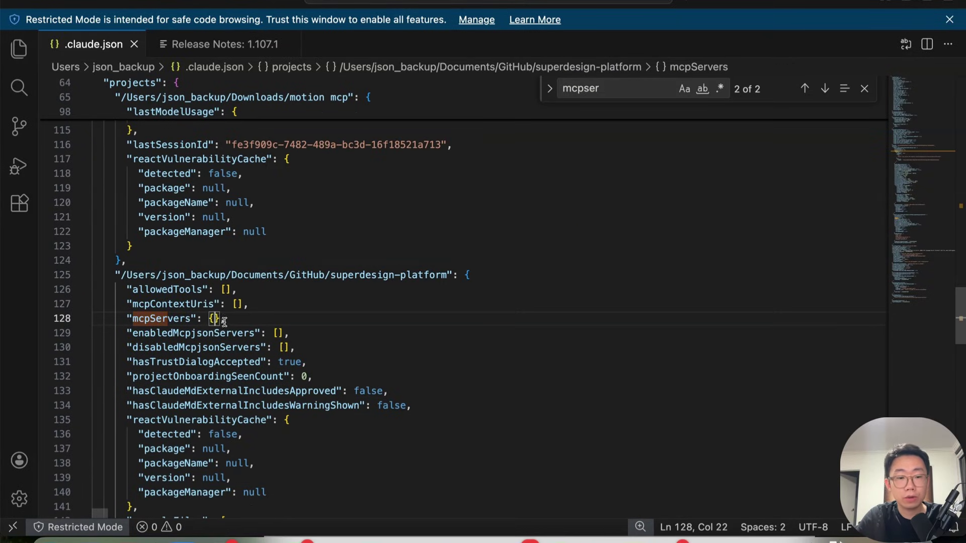
{"action": "type", "text": "\"motion\": {       \"command\": \"npx\",       \"args\": [\"-y\", \"https://api.motion.dev/registry.tgz?package=motion-studio-mcp&version=latest\"]     }"}
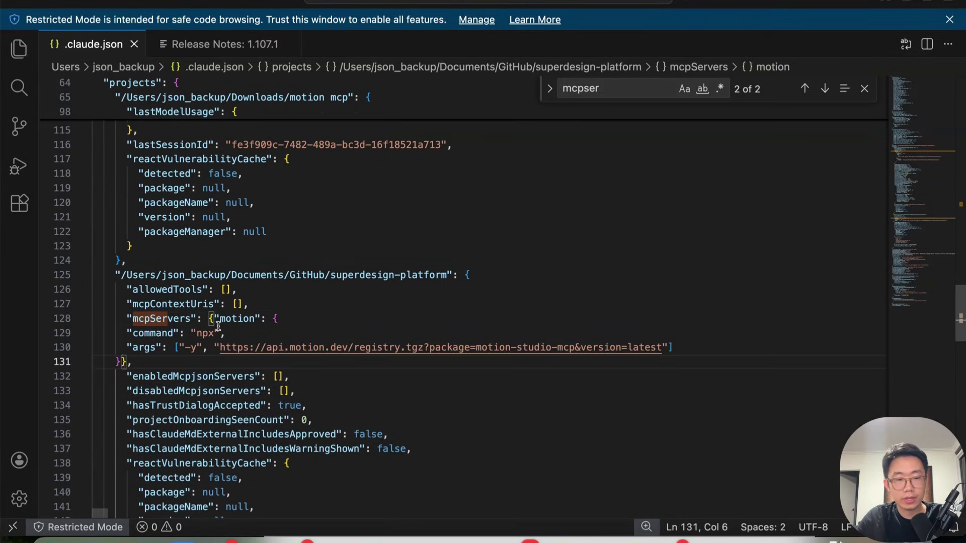
{"action": "type", "text": "/"}
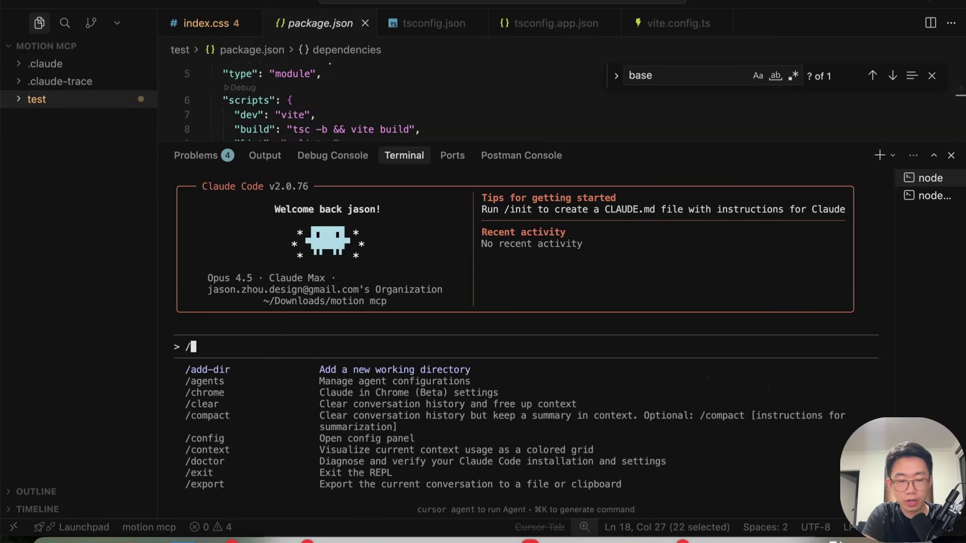
{"action": "type", "text": "mcp"}
Run /mcp in Claude Code to confirm the motion server is connected.
{"action": "key", "text": "Return"}
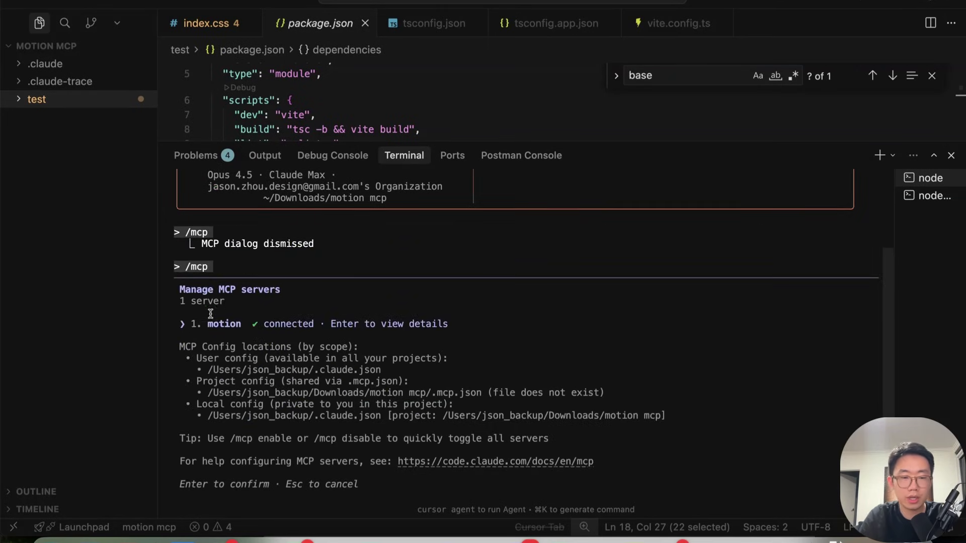
{"action": "left_click_drag", "start_coordinate": [202, 322], "coordinate": [332, 323]}
{"action": "left_click", "coordinate": [266, 332]}
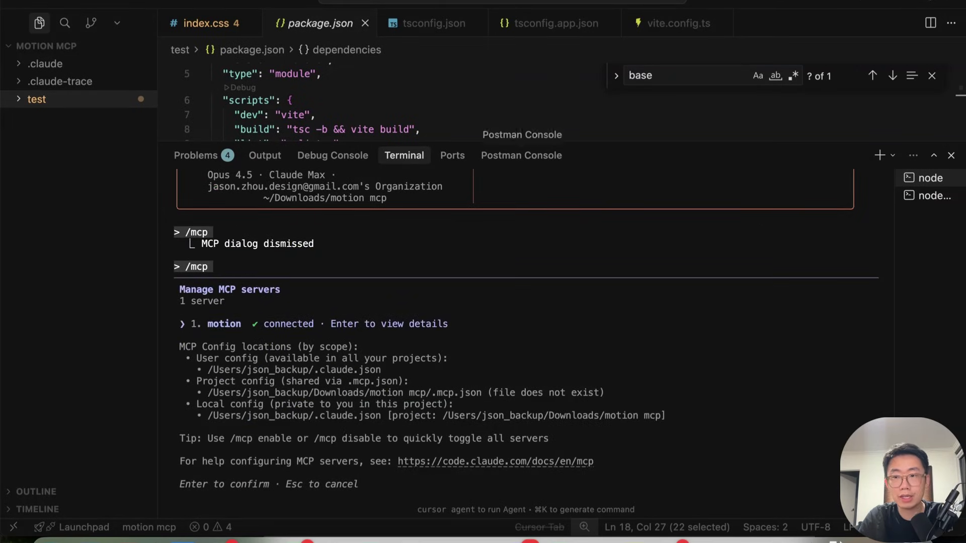
{"action": "left_click", "coordinate": [931, 23]}
{"action": "left_click", "coordinate": [249, 266]}
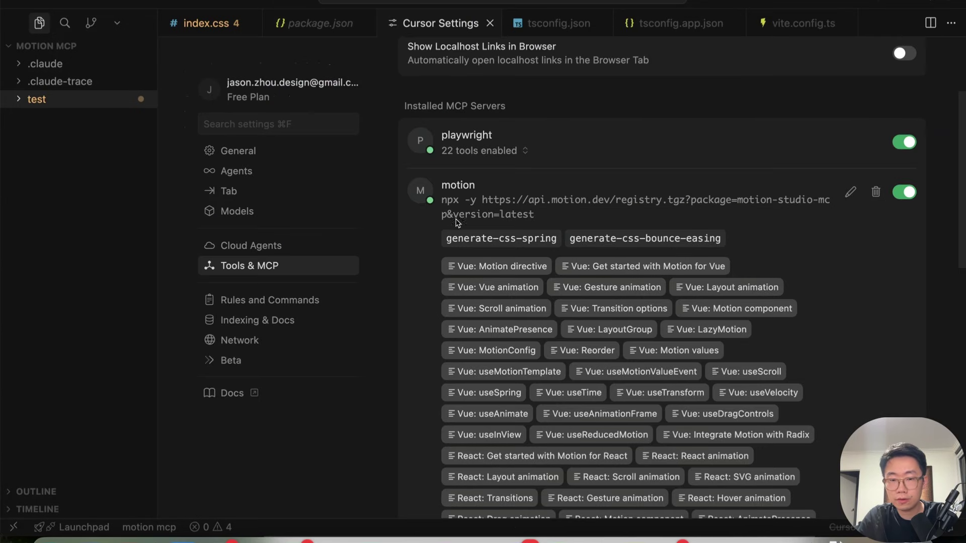
{"action": "scroll", "coordinate": [490, 238], "scroll_direction": "down", "scroll_amount": 2}
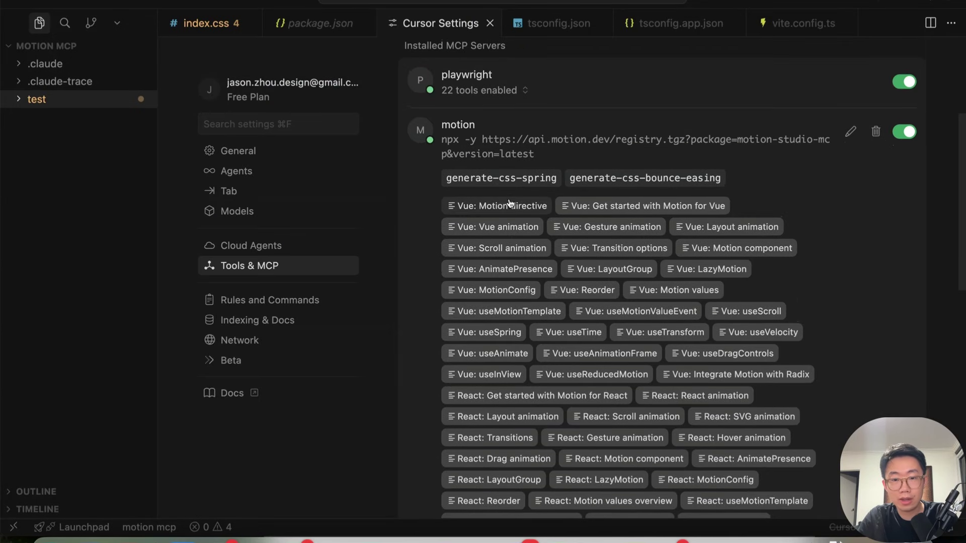
{"action": "scroll", "coordinate": [442, 219], "scroll_direction": "down", "scroll_amount": 3}
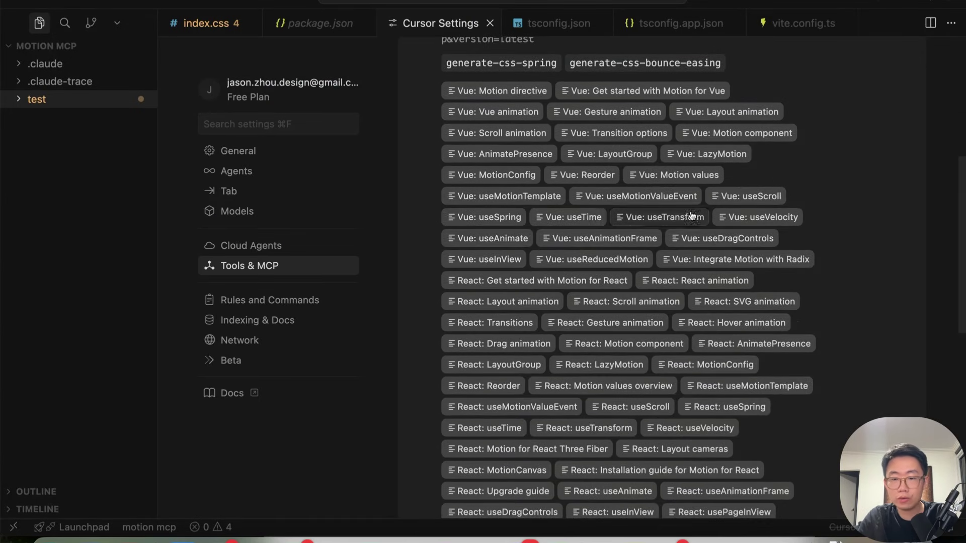
{"action": "scroll", "coordinate": [557, 272], "scroll_direction": "down", "scroll_amount": 5}
{"action": "scroll", "coordinate": [555, 271], "scroll_direction": "up", "scroll_amount": 2}
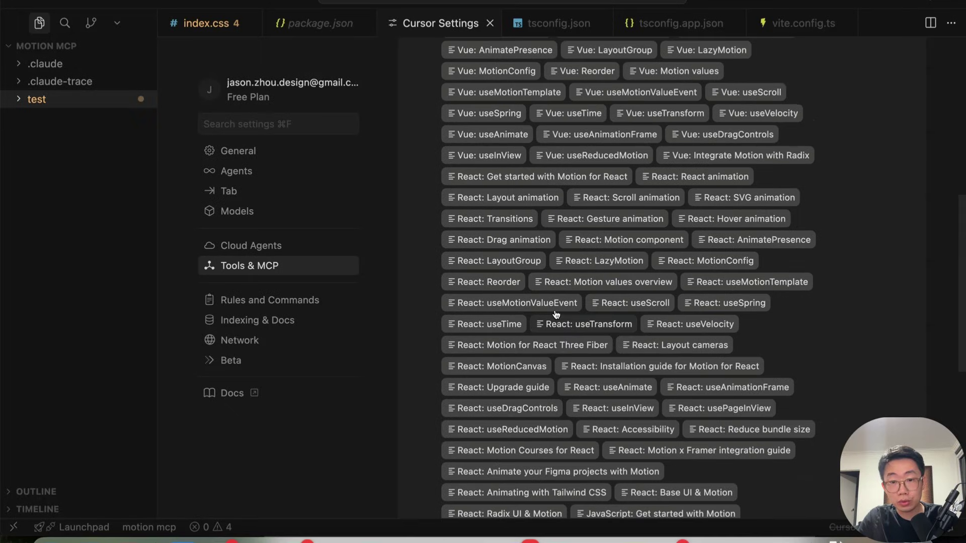
{"action": "scroll", "coordinate": [594, 208], "scroll_direction": "up", "scroll_amount": 2}
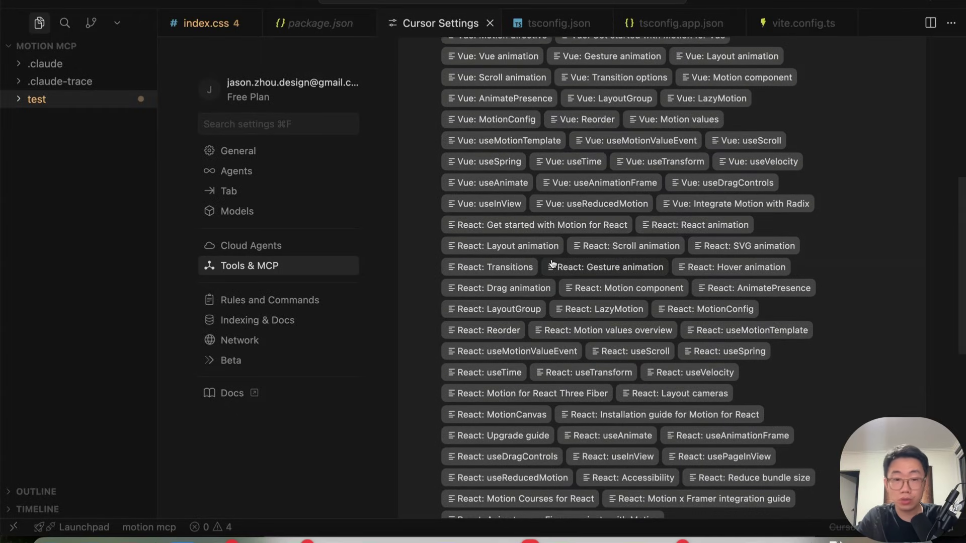
{"action": "scroll", "coordinate": [552, 263], "scroll_direction": "up", "scroll_amount": 1}
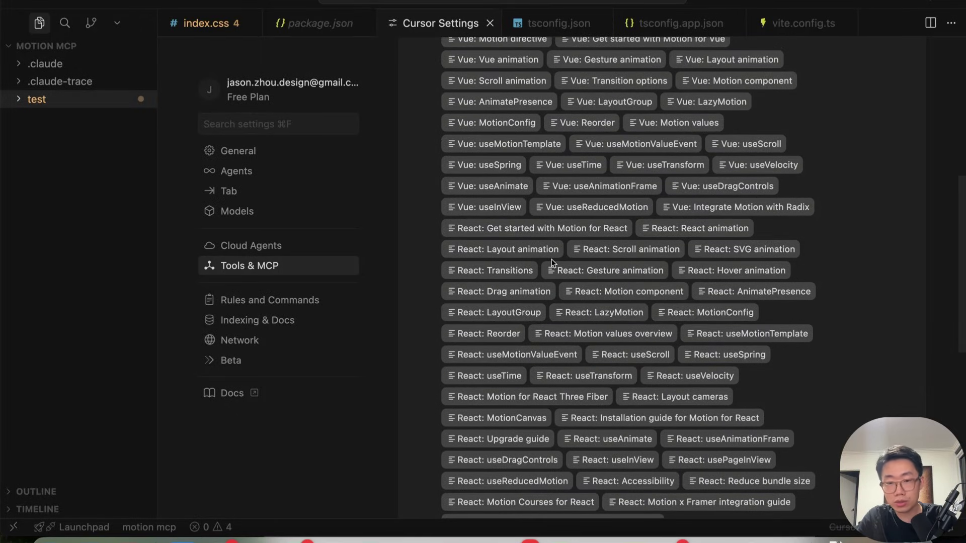
{"action": "scroll", "coordinate": [552, 258], "scroll_direction": "up", "scroll_amount": 1}
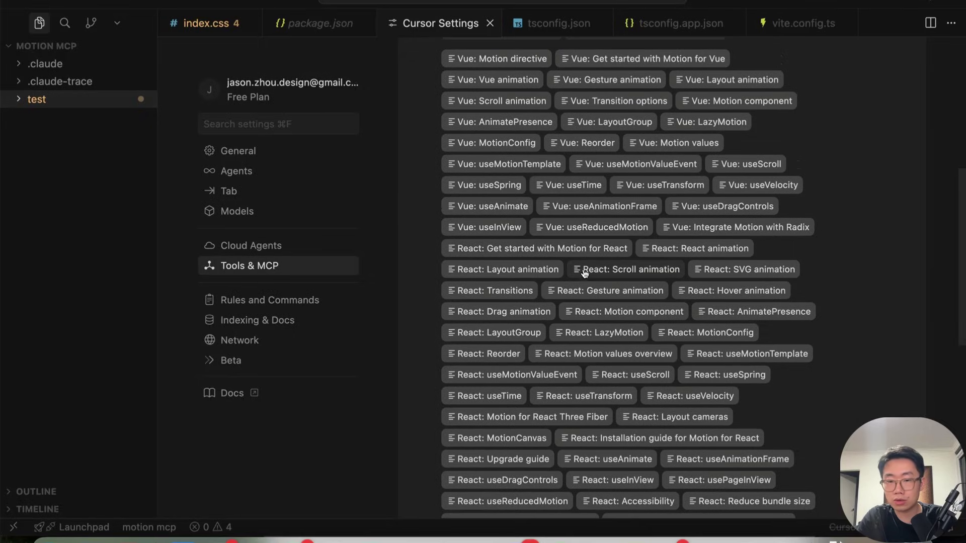
{"action": "scroll", "coordinate": [585, 274], "scroll_direction": "down", "scroll_amount": 5}
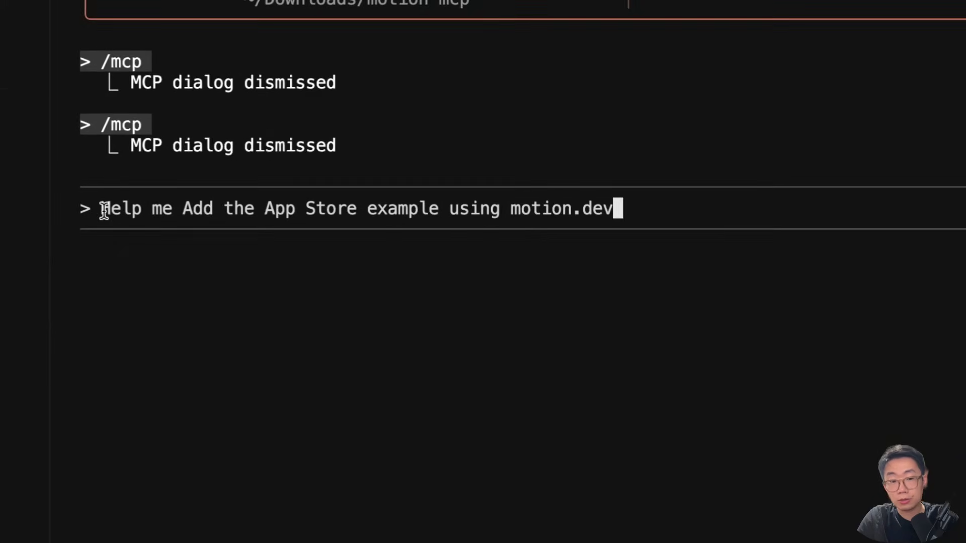
{"action": "left_click_drag", "start_coordinate": [79, 182], "coordinate": [640, 178]}
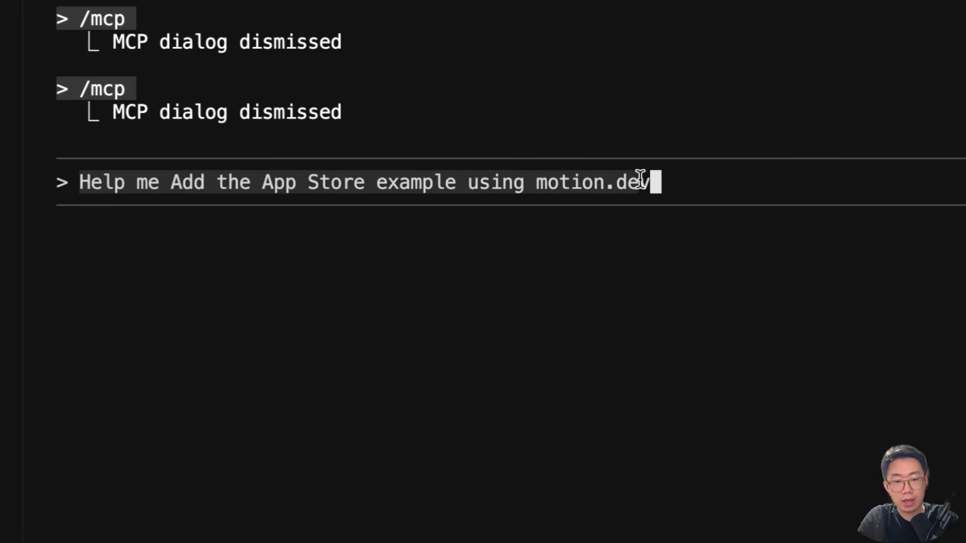
Submit the App Store example request and approve the generate-css-spring Motion MCP tool.
{"action": "left_click", "coordinate": [681, 183]}
{"action": "type", "text": "h"}
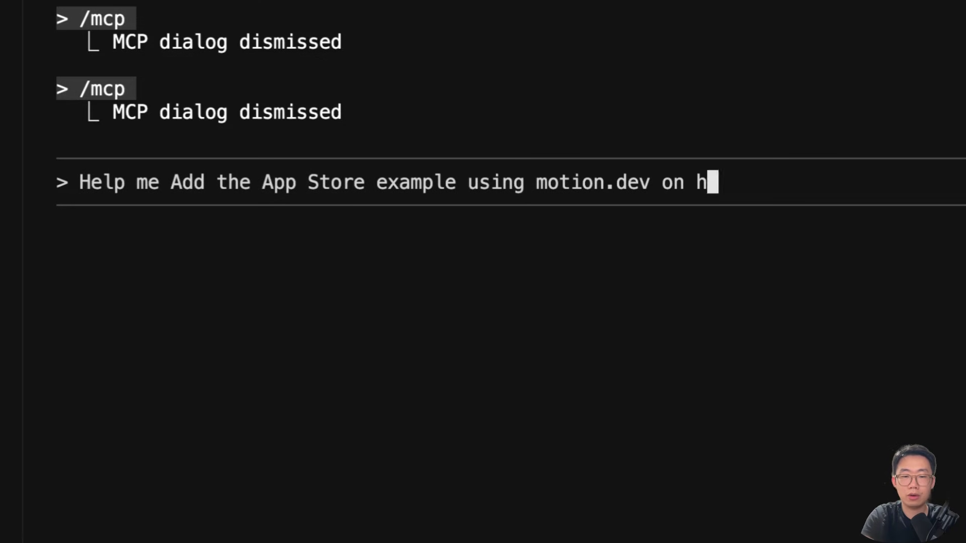
{"action": "type", "text": "ome page, utilising mcp"}
{"action": "key", "text": "Return"}
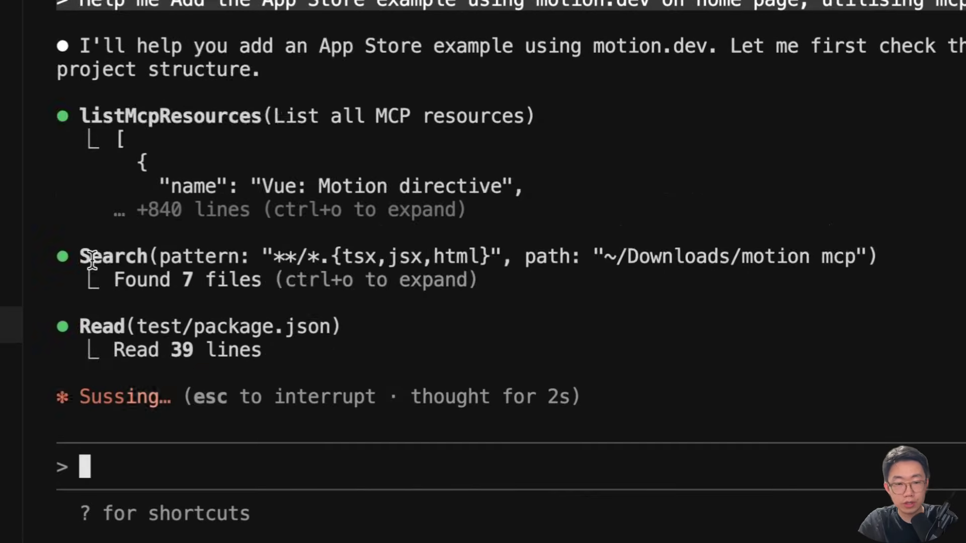
{"action": "scroll", "coordinate": [91, 261], "scroll_direction": "up", "scroll_amount": 3}
{"action": "left_click_drag", "start_coordinate": [81, 256], "coordinate": [428, 262]}
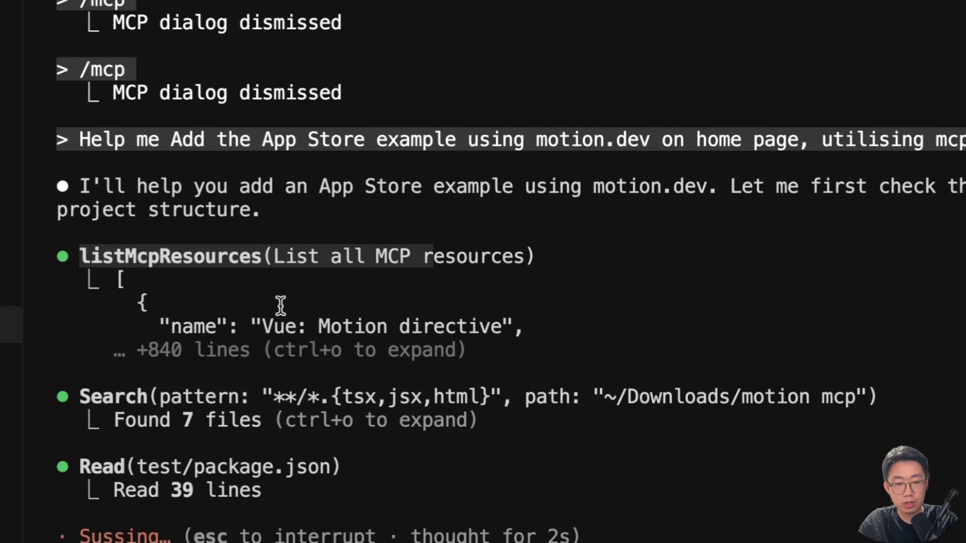
{"action": "mouse_move", "coordinate": [189, 151]}
{"action": "left_mouse_down"}
{"action": "mouse_move", "coordinate": [174, 181]}
{"action": "mouse_move", "coordinate": [198, 312]}
{"action": "left_mouse_up"}
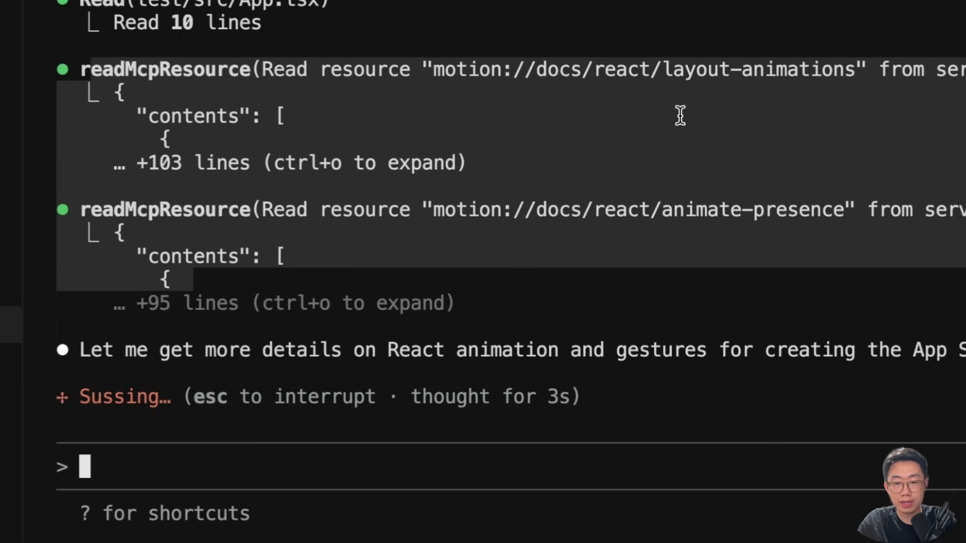
{"action": "left_click", "coordinate": [679, 116]}
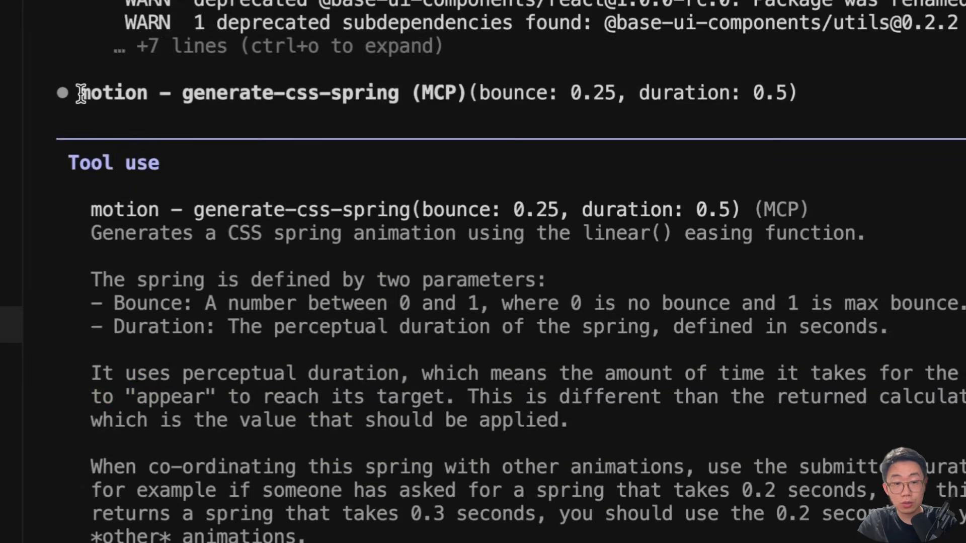
{"action": "left_click_drag", "start_coordinate": [80, 94], "coordinate": [470, 92]}
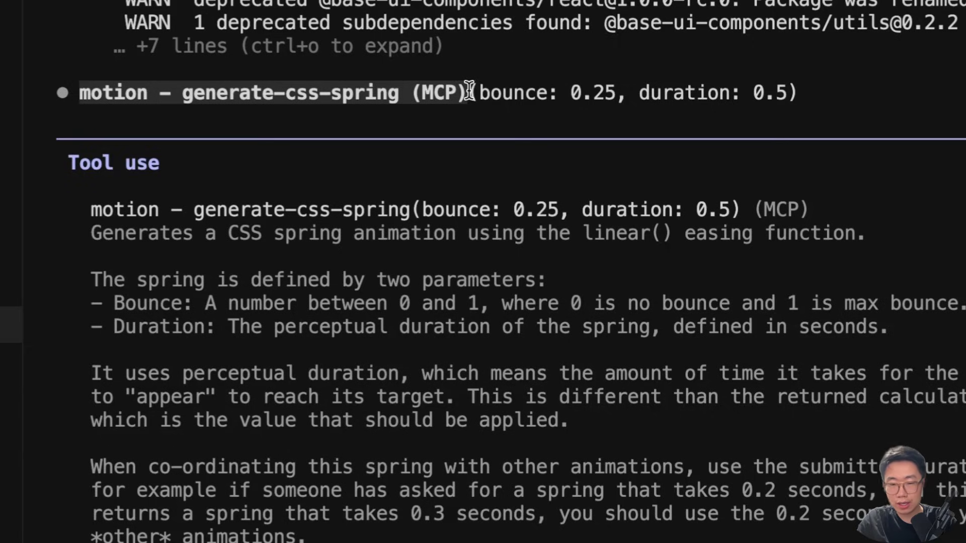
{"action": "key", "text": "Return"}
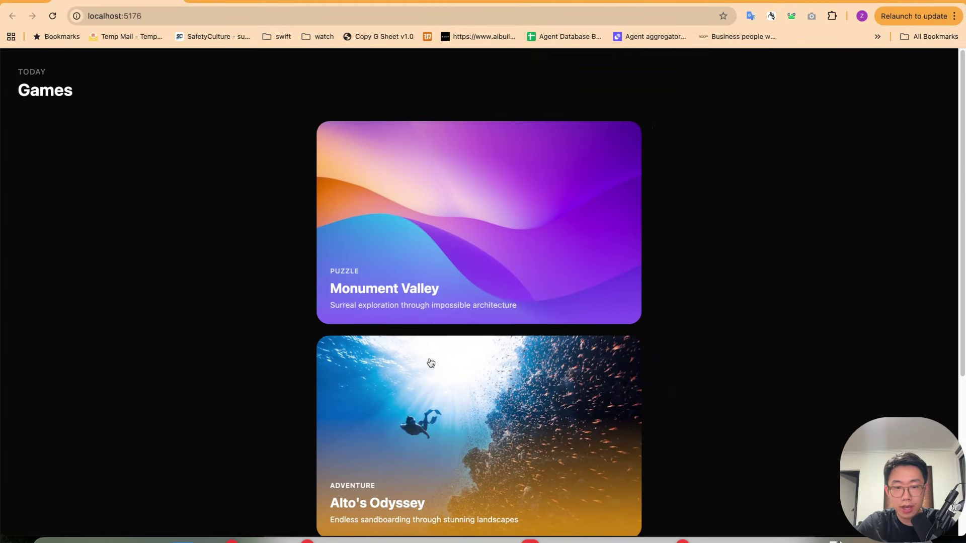
{"action": "scroll", "coordinate": [428, 366], "scroll_direction": "down", "scroll_amount": 2}
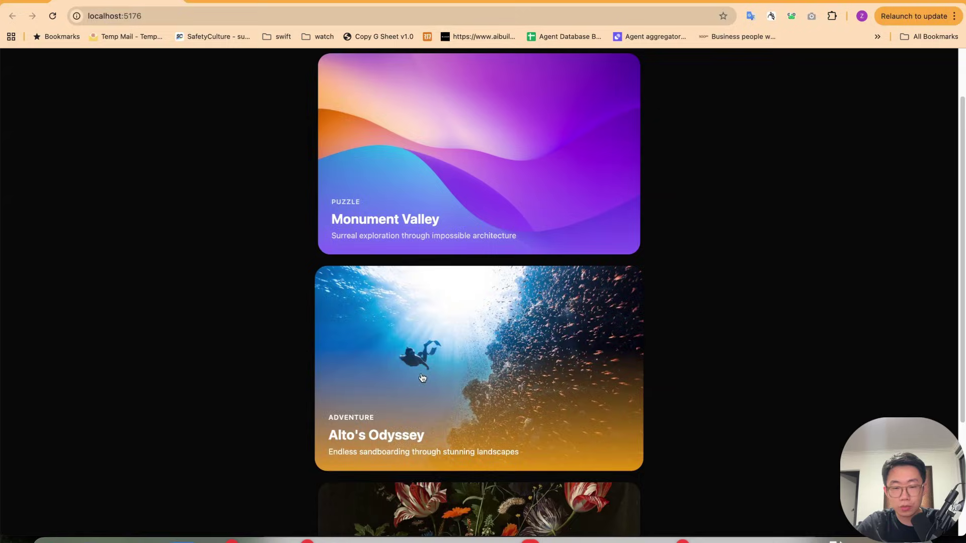
Expand and close the Alto's Odyssey and Monument Valley cards on localhost:5176.
{"action": "left_click", "coordinate": [421, 379]}
{"action": "left_click", "coordinate": [720, 223]}
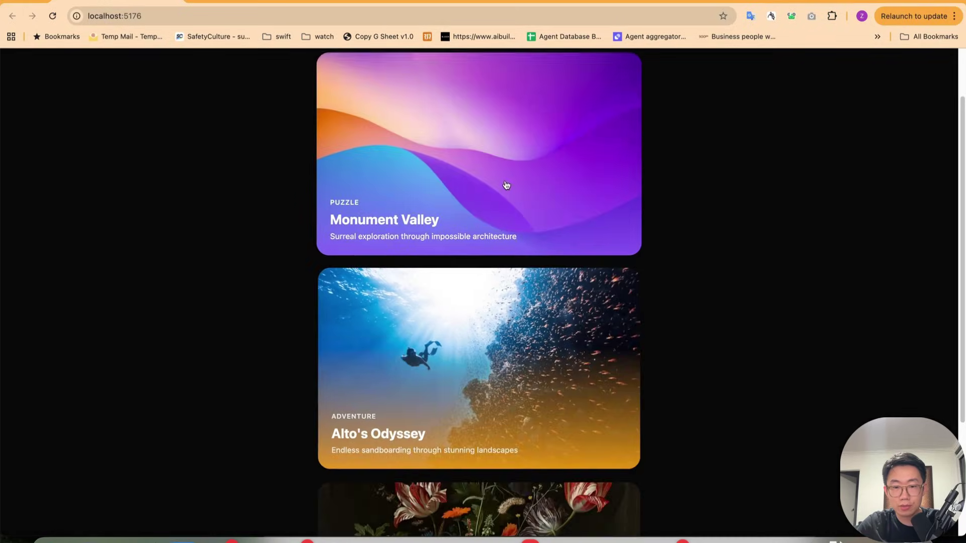
{"action": "left_click", "coordinate": [506, 185]}
{"action": "left_click", "coordinate": [696, 166]}
{"action": "scroll", "coordinate": [496, 428], "scroll_direction": "down", "scroll_amount": 5}
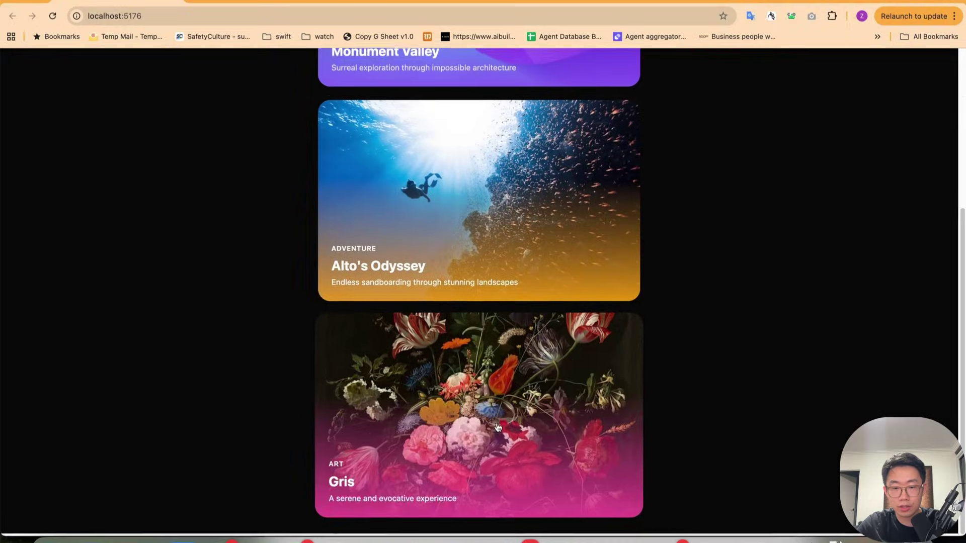
{"action": "scroll", "coordinate": [496, 428], "scroll_direction": "up", "scroll_amount": 6}
{"action": "left_click", "coordinate": [553, 236]}
{"action": "left_click", "coordinate": [691, 234]}
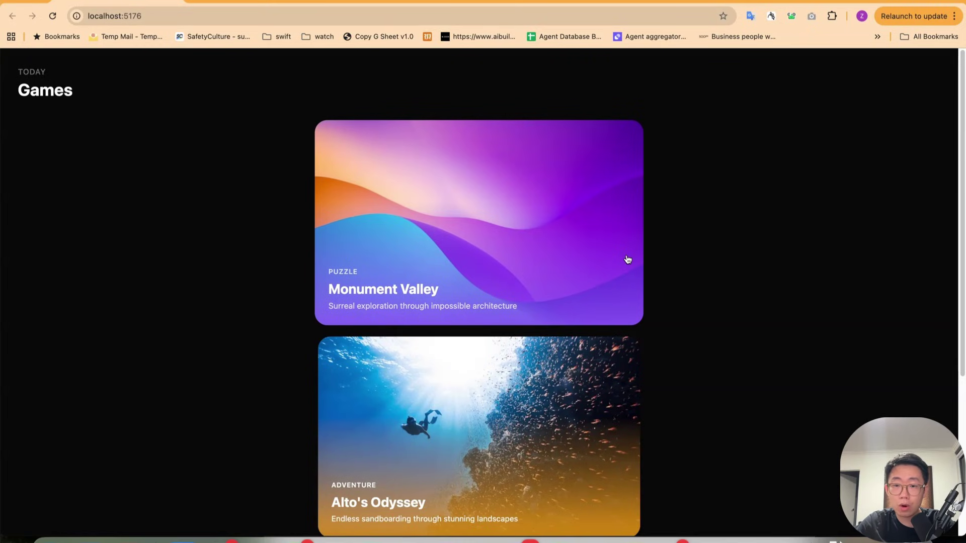
{"action": "scroll", "coordinate": [626, 259], "scroll_direction": "down", "scroll_amount": 2}
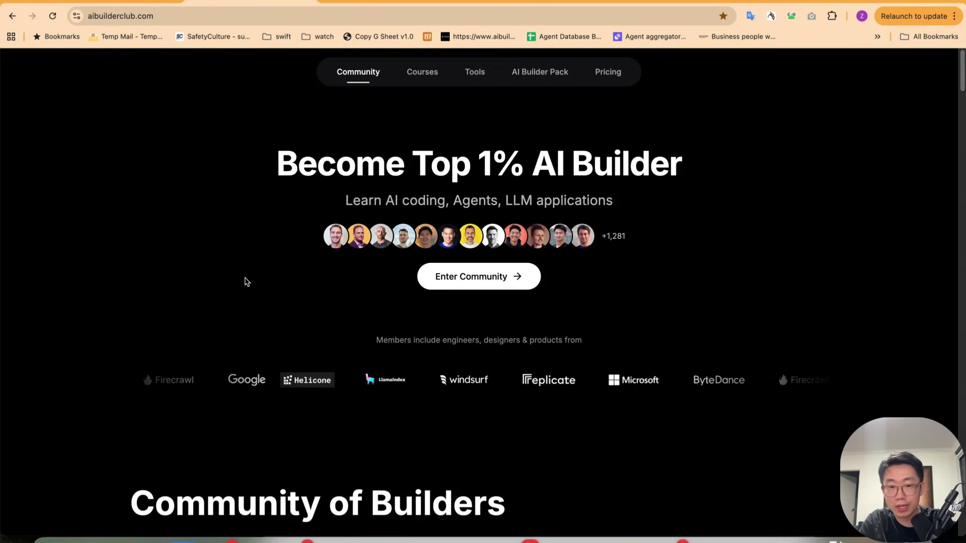
{"action": "scroll", "coordinate": [245, 282], "scroll_direction": "down", "scroll_amount": 1}
{"action": "scroll", "coordinate": [245, 282], "scroll_direction": "up", "scroll_amount": 1}
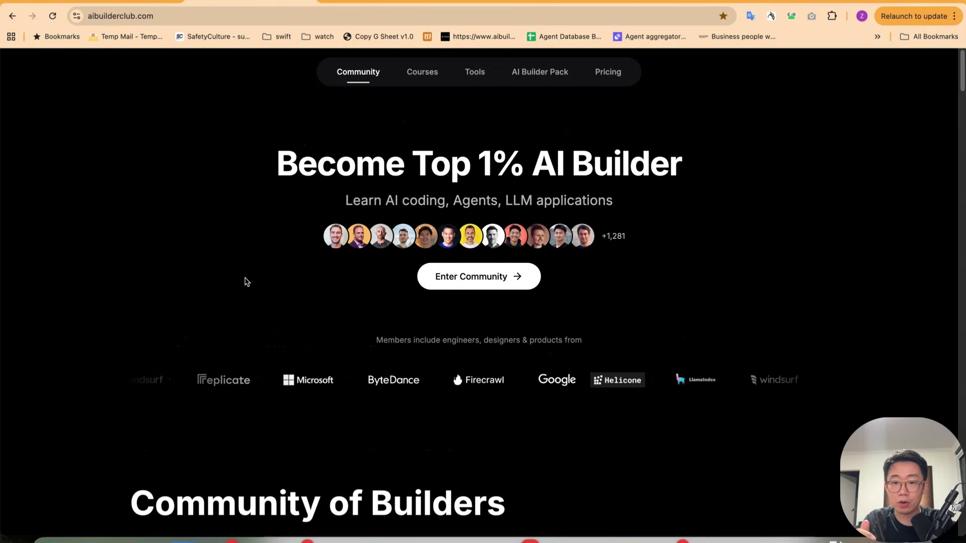
{"action": "scroll", "coordinate": [244, 282], "scroll_direction": "down", "scroll_amount": 6}
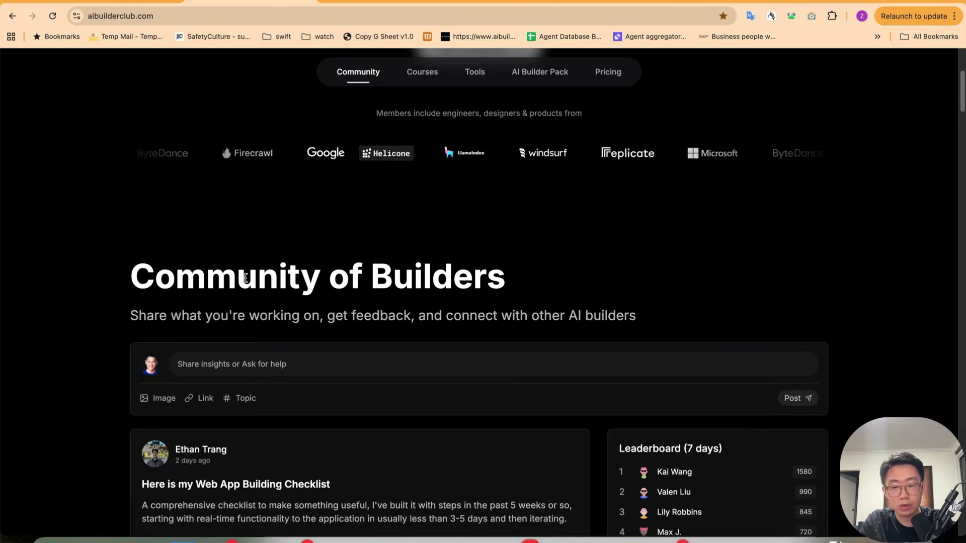
{"action": "scroll", "coordinate": [244, 282], "scroll_direction": "down", "scroll_amount": 2}
{"action": "scroll", "coordinate": [245, 282], "scroll_direction": "down", "scroll_amount": 1}
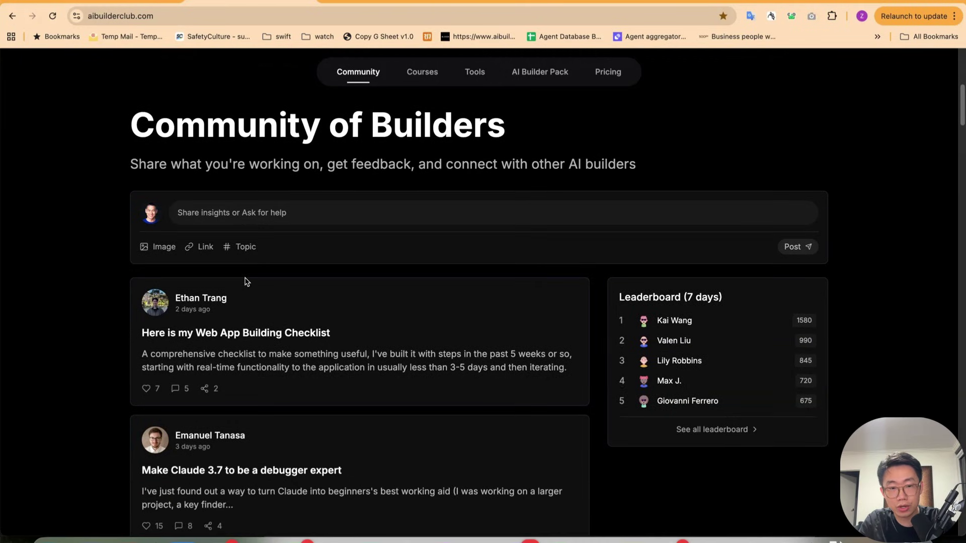
{"action": "scroll", "coordinate": [245, 282], "scroll_direction": "down", "scroll_amount": 1}
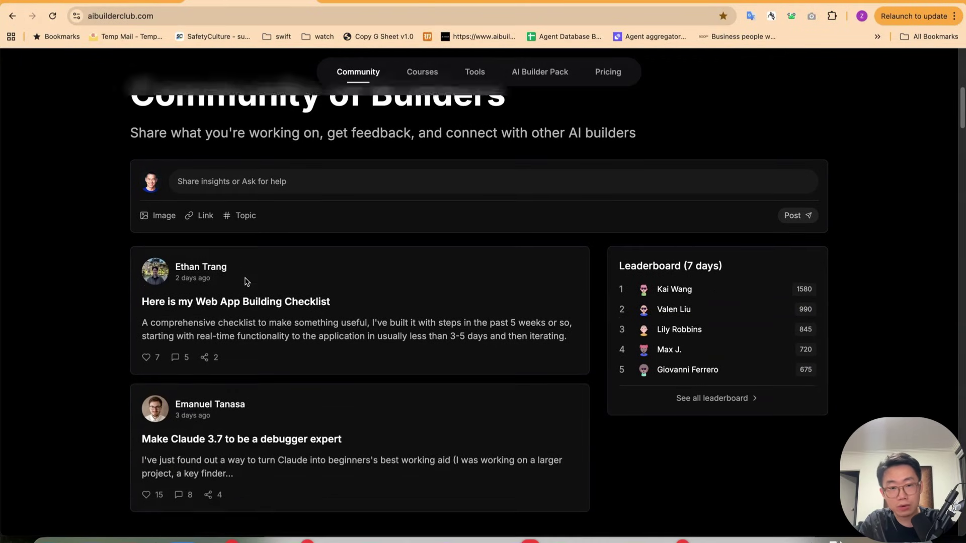
{"action": "scroll", "coordinate": [245, 281], "scroll_direction": "down", "scroll_amount": 3}
{"action": "scroll", "coordinate": [244, 281], "scroll_direction": "down", "scroll_amount": 3}
{"action": "scroll", "coordinate": [244, 280], "scroll_direction": "down", "scroll_amount": 5}
{"action": "scroll", "coordinate": [245, 277], "scroll_direction": "up", "scroll_amount": 1}
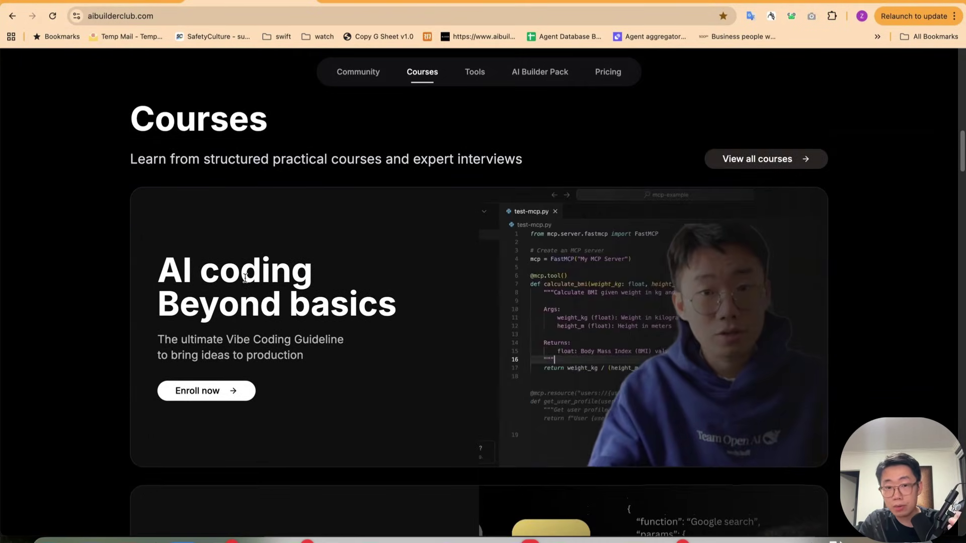
{"action": "scroll", "coordinate": [245, 278], "scroll_direction": "up", "scroll_amount": 1}
{"action": "scroll", "coordinate": [244, 278], "scroll_direction": "down", "scroll_amount": 3}
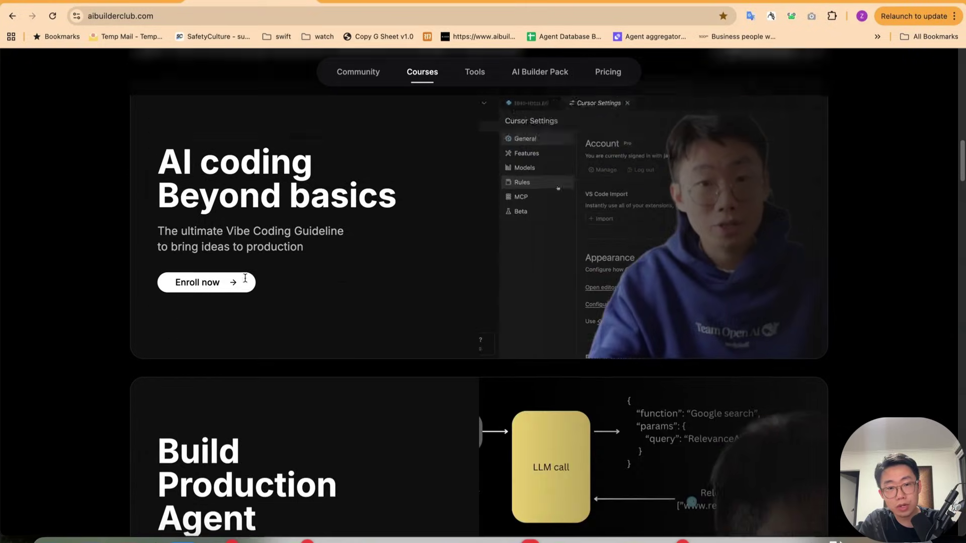
{"action": "scroll", "coordinate": [245, 278], "scroll_direction": "down", "scroll_amount": 3}
{"action": "scroll", "coordinate": [245, 277], "scroll_direction": "down", "scroll_amount": 3}
{"action": "scroll", "coordinate": [244, 278], "scroll_direction": "down", "scroll_amount": 1}
{"action": "scroll", "coordinate": [245, 278], "scroll_direction": "down", "scroll_amount": 5}
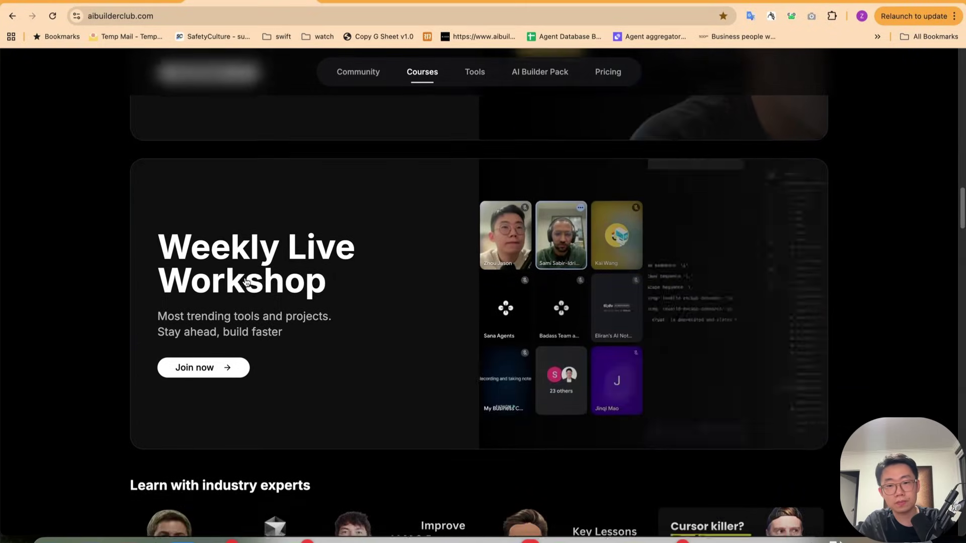